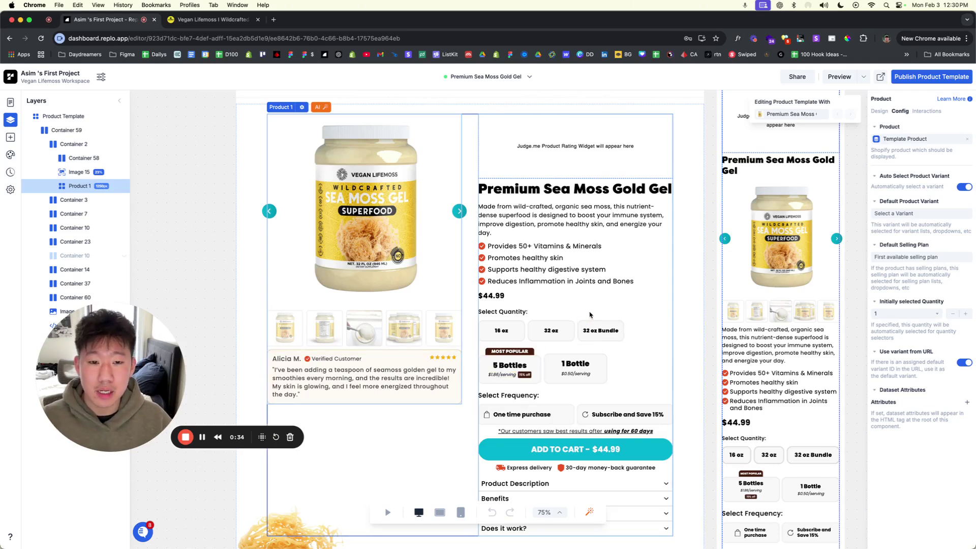
scroll(226, 199, "up", 1)
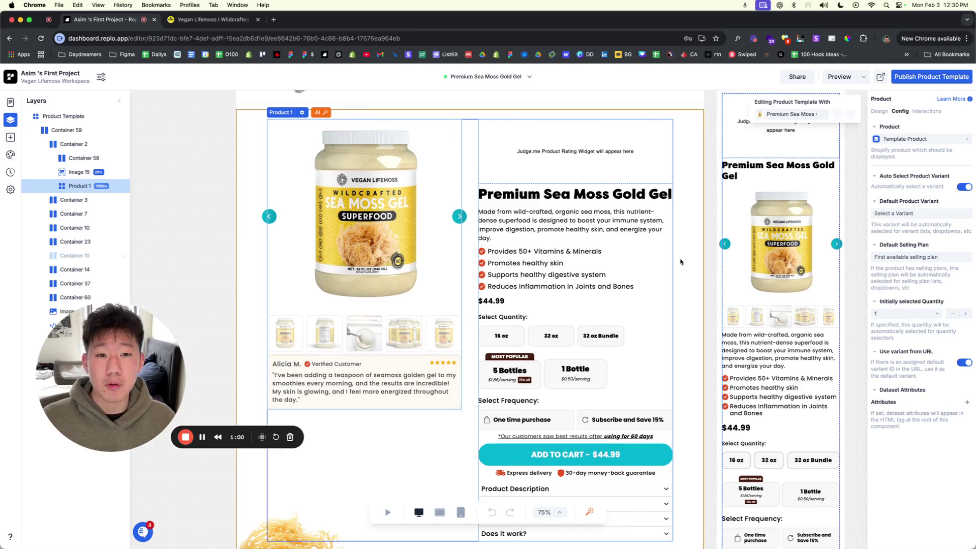
scroll(680, 260, "up", 2)
scroll(681, 254, "up", 2)
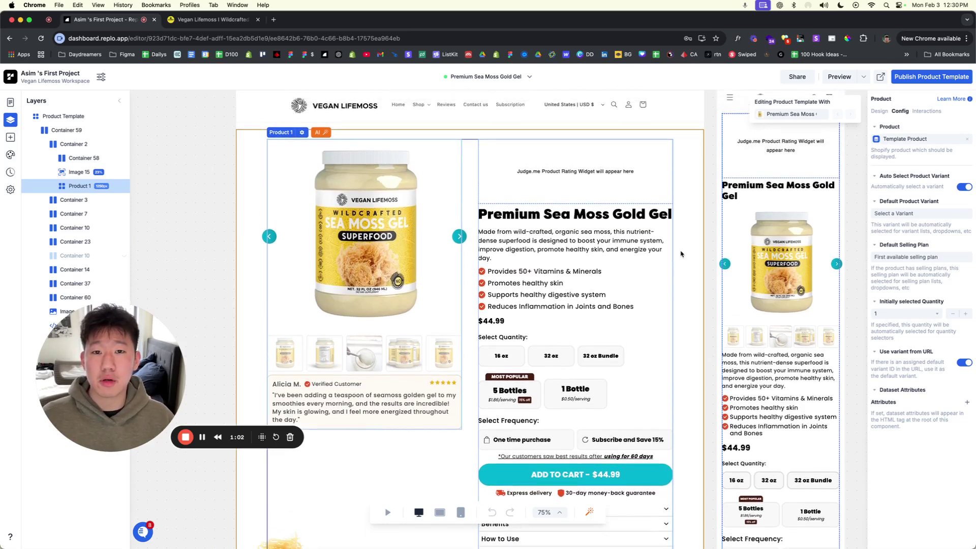
Step: Switch to the live Vegan Lifemoss store and look through its home page from the hero banner to the email signup
key("ctrl+Tab")
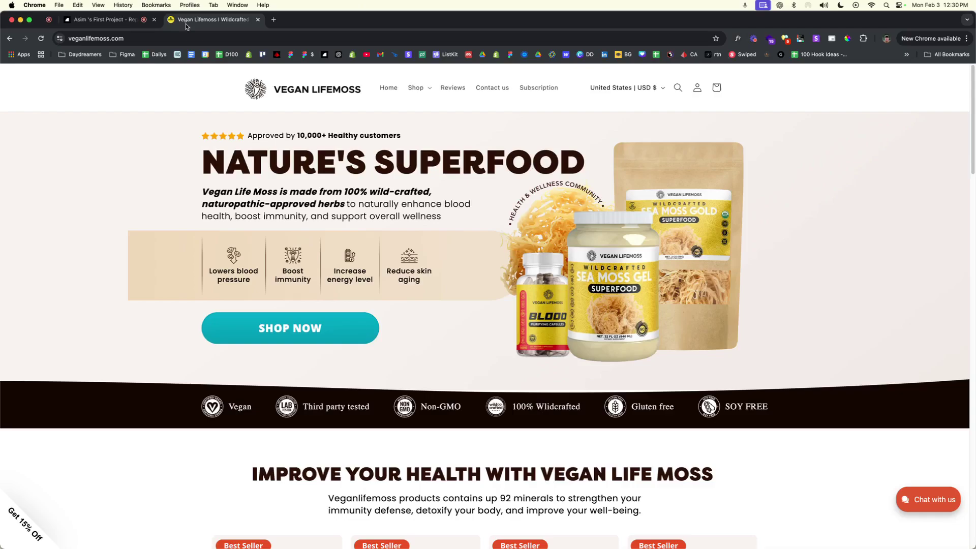
scroll(479, 254, "down", 10)
scroll(479, 254, "down", 10)
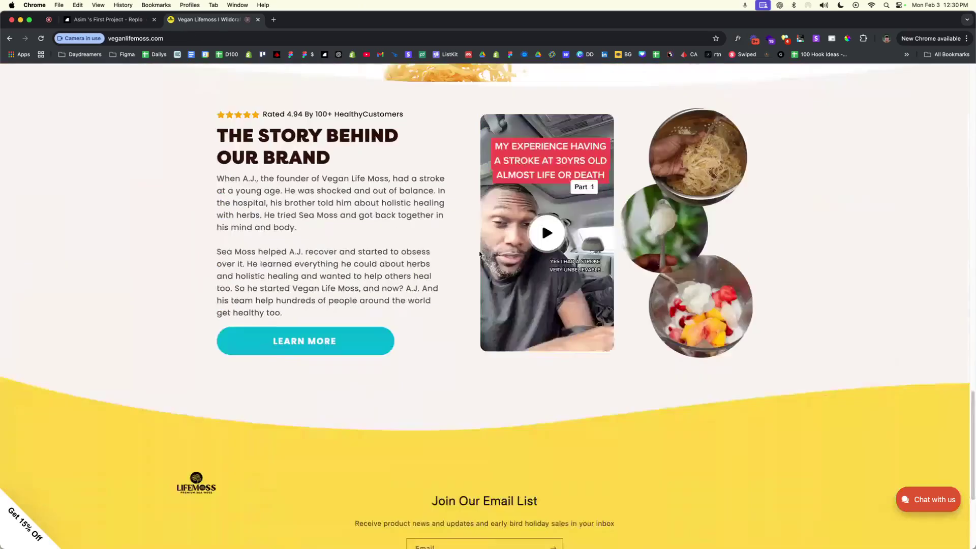
scroll(479, 255, "up", 20)
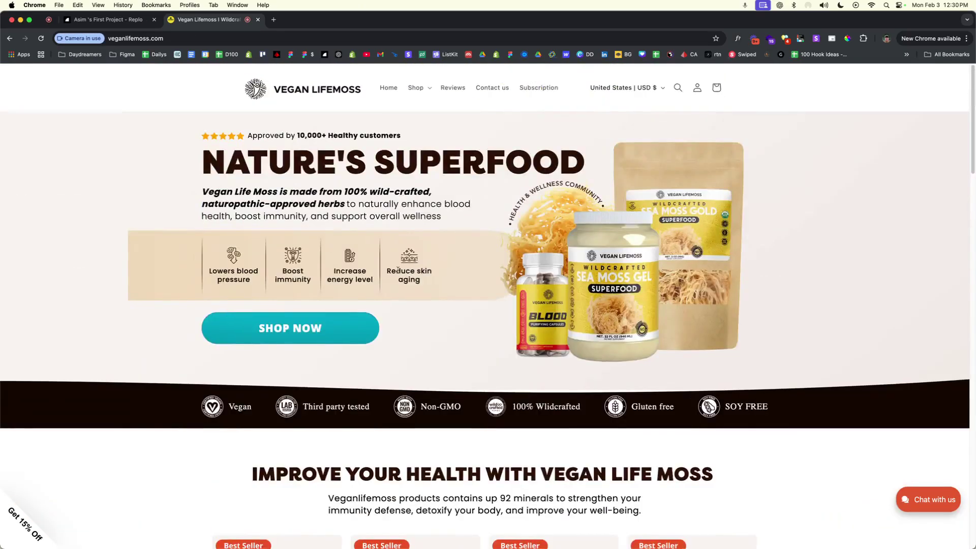
Step: Review the Blood Purifying Capsules product page on the live store and return to the home page
scroll(377, 270, "down", 5)
left_click(301, 390)
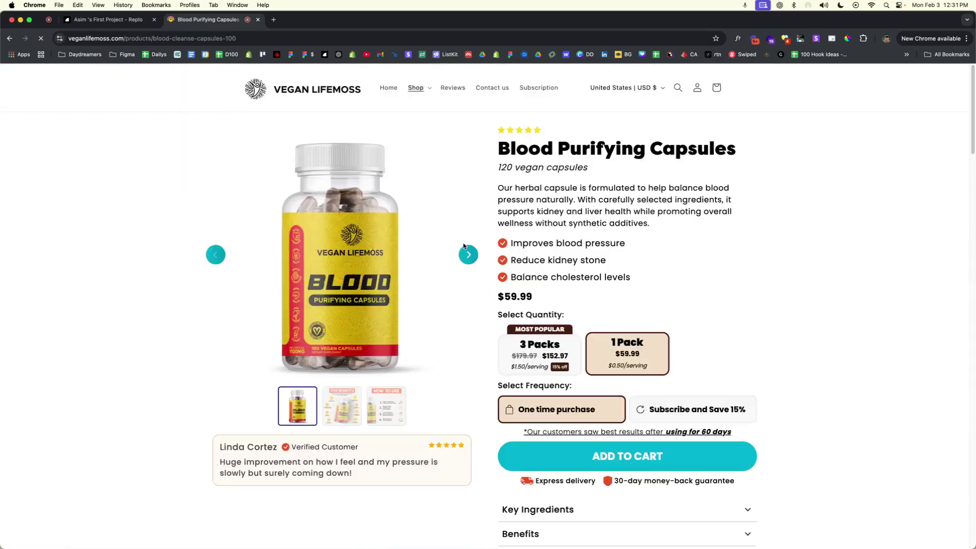
scroll(464, 246, "down", 6)
scroll(213, 147, "up", 6)
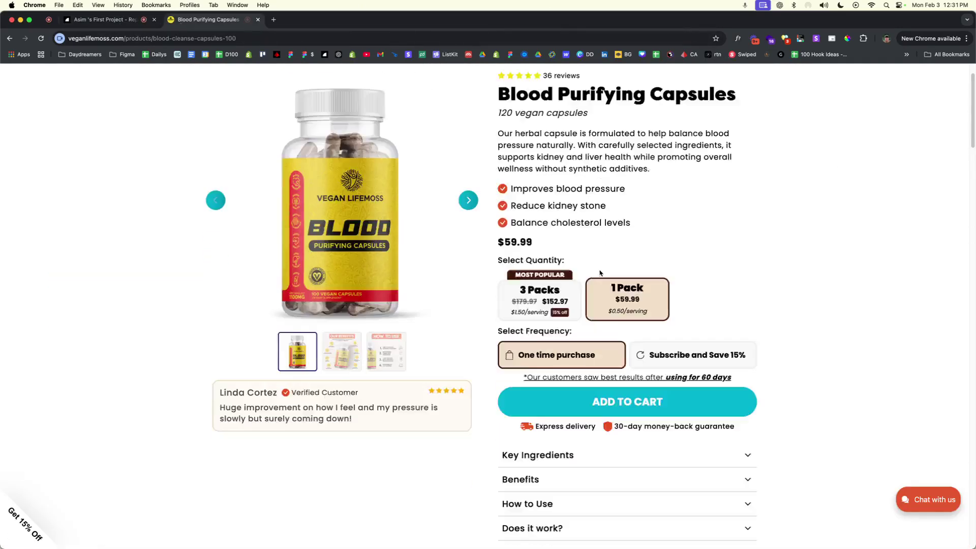
scroll(600, 273, "down", 7)
key("super+bracketleft")
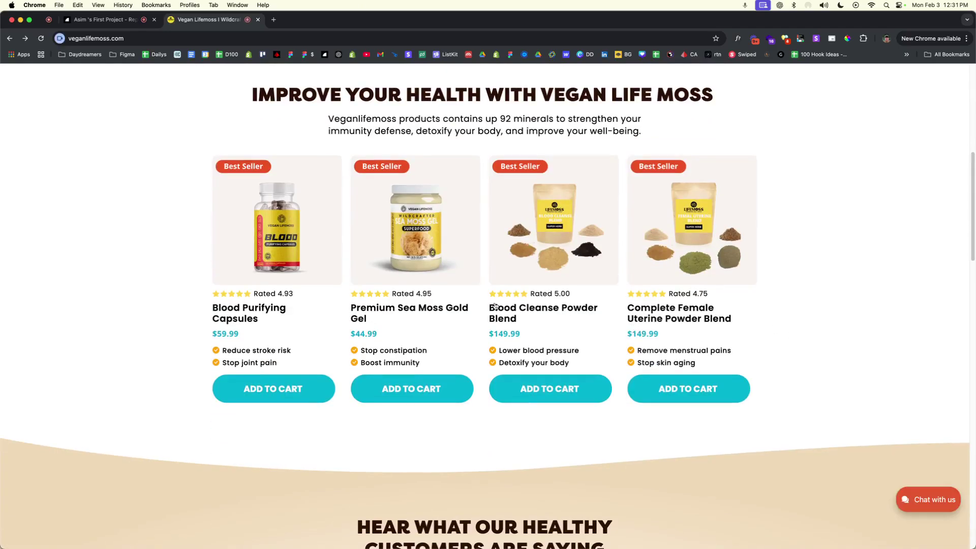
Step: Open the live Premium Sea Moss Gold Gel product page and examine its layout, including the mobile view in the developer tools
left_click(366, 250)
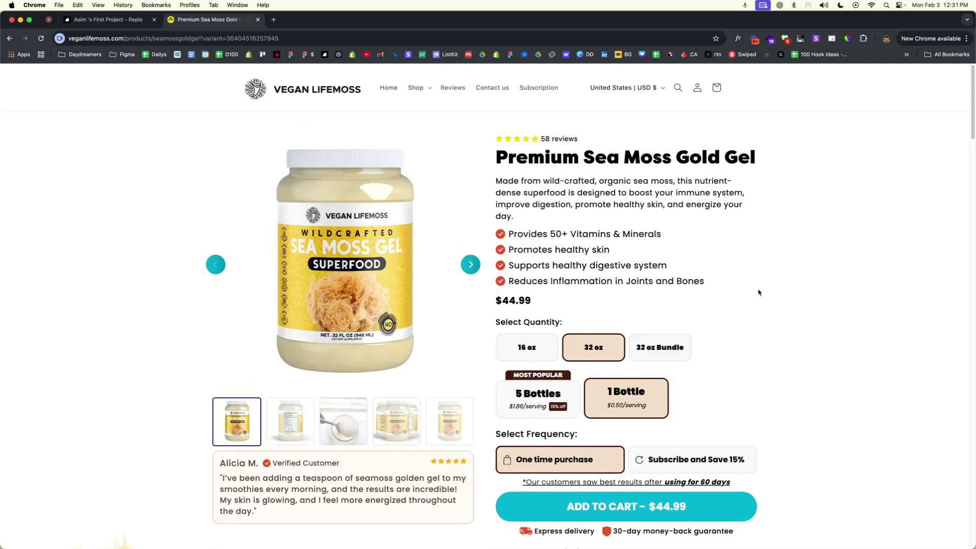
right_click(864, 235)
left_click(848, 400)
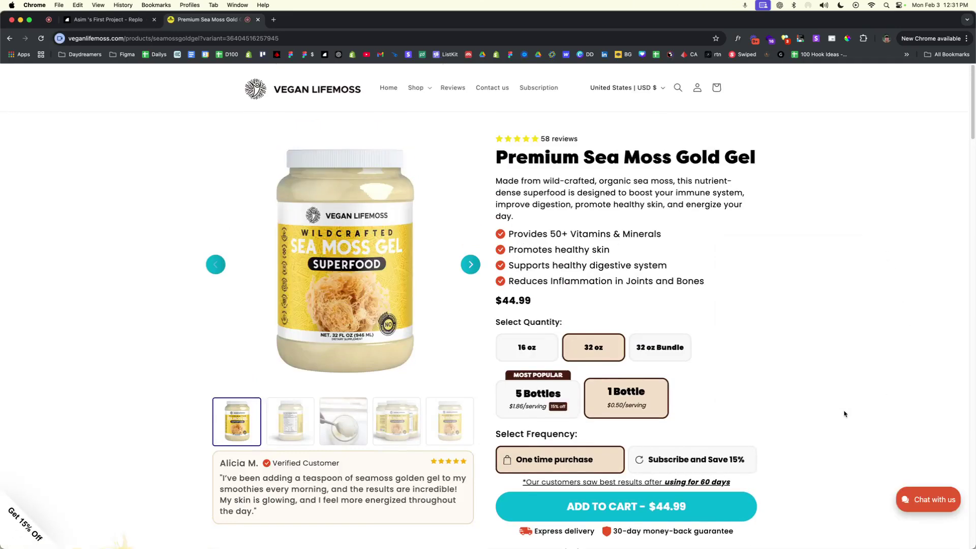
scroll(392, 246, "down", 10)
scroll(392, 246, "up", 10)
scroll(392, 245, "down", 3)
scroll(392, 246, "down", 5)
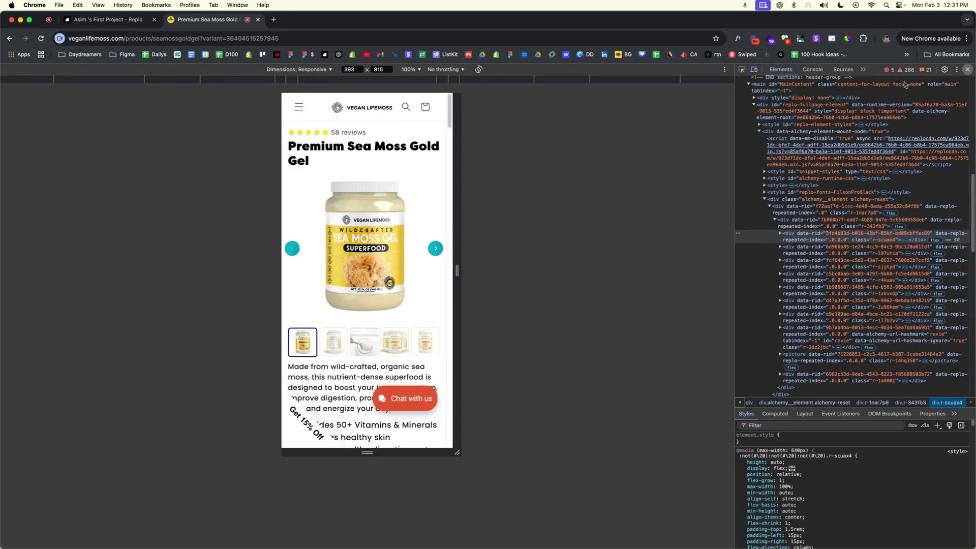
left_click(966, 70)
Step: Switch back to the Replo editor, select Container 2 and expand its nested Container 58
left_click(131, 22)
left_click(202, 240)
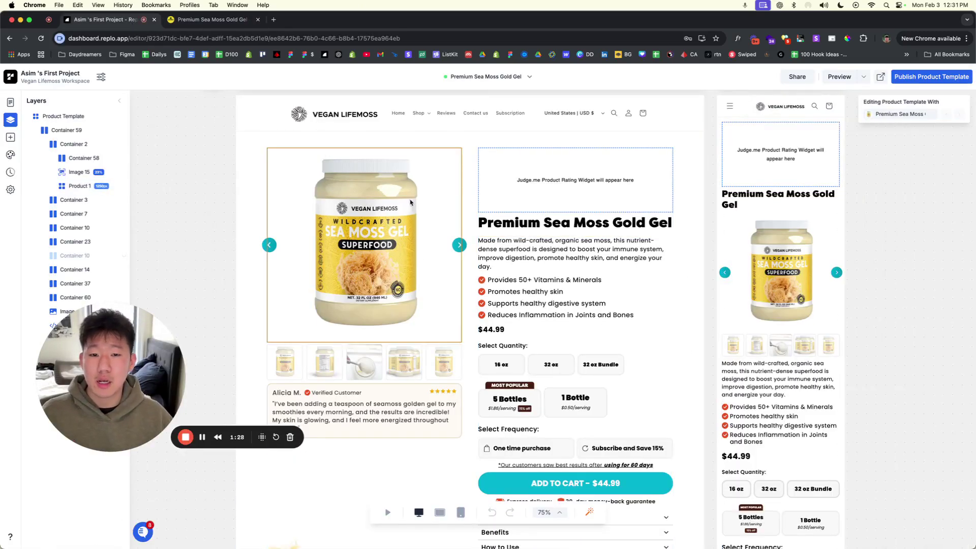
left_click(454, 149)
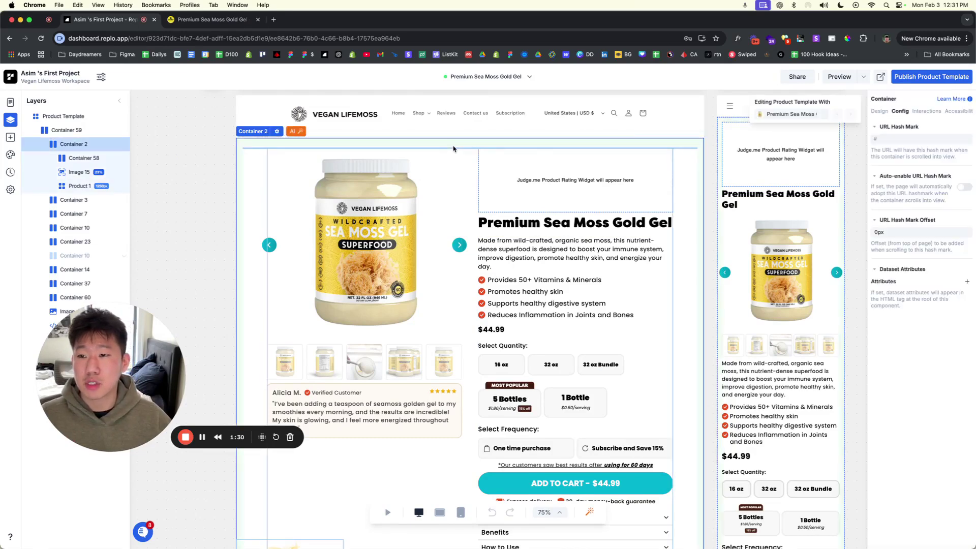
left_click(56, 160)
left_click(55, 159)
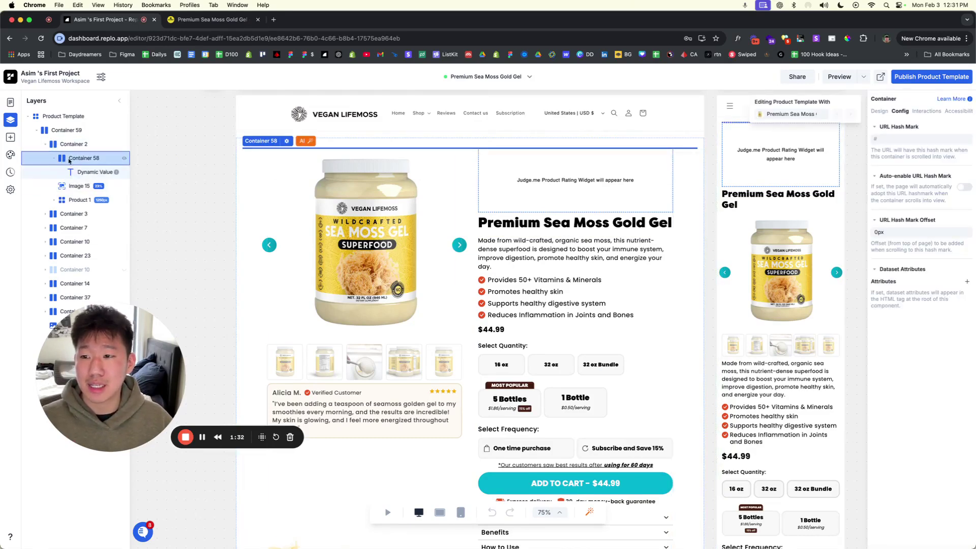
Step: Select the Dynamic Value text and Image 15 in the page structure to check where each sits on the page
left_click(99, 172)
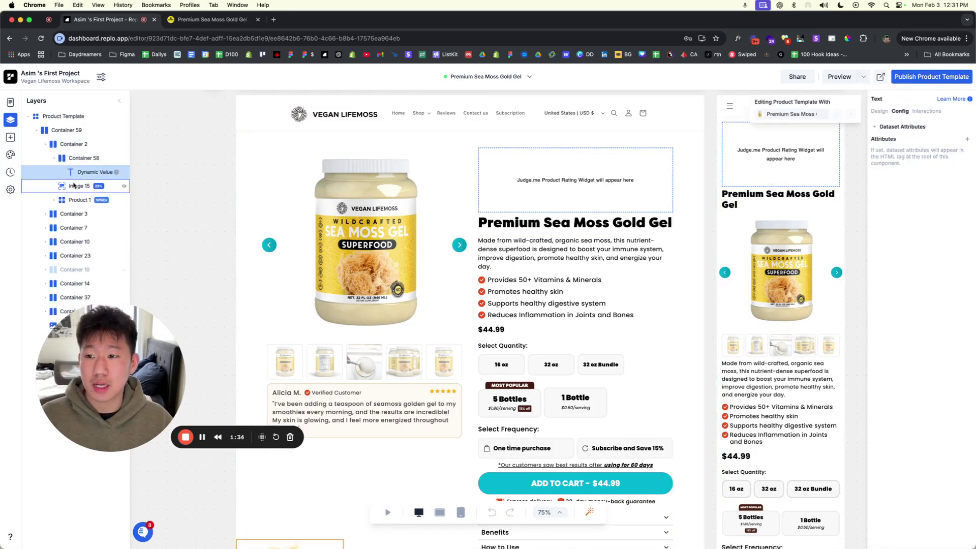
left_click(74, 186)
scroll(432, 297, "down", 3)
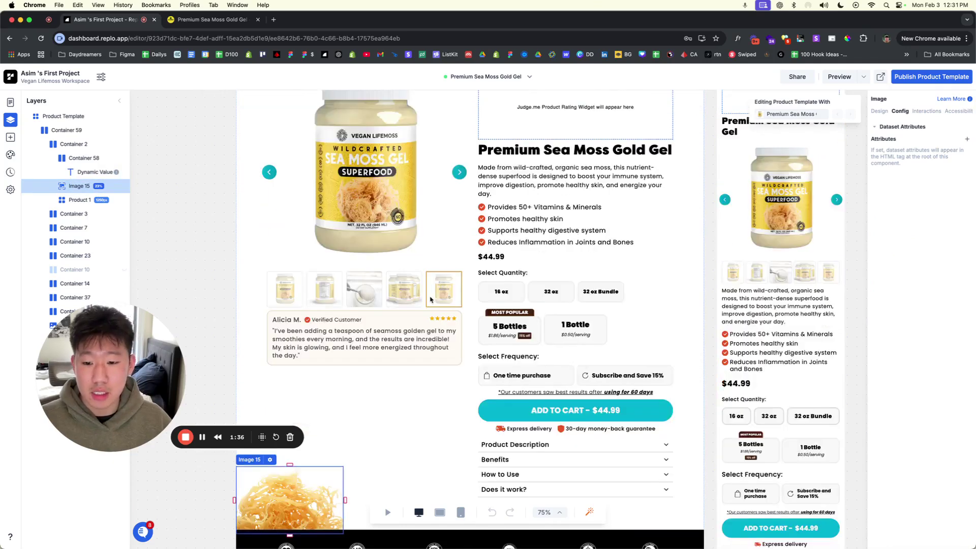
scroll(432, 296, "up", 5)
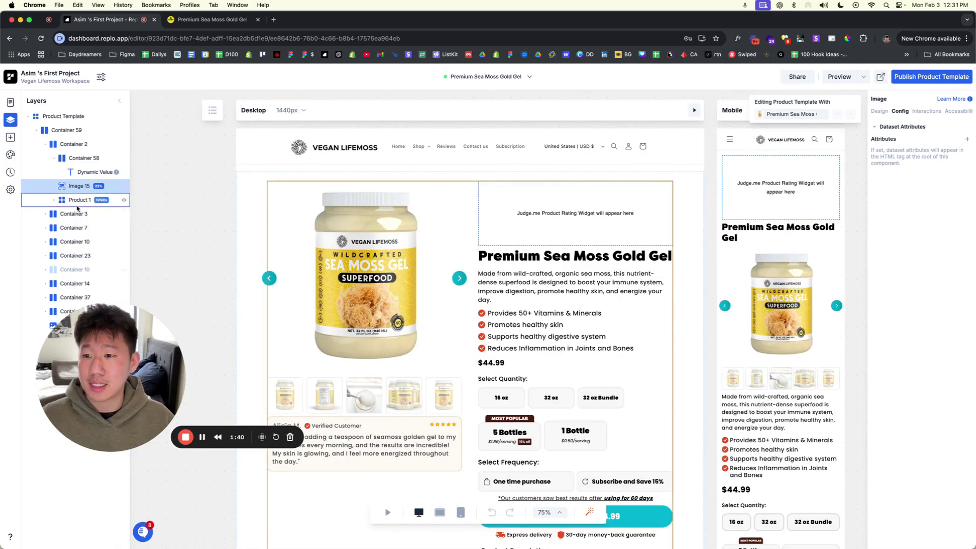
Step: Expand the Product 1 component to show its nested elements and display its design settings
left_click(60, 205)
left_click(54, 200)
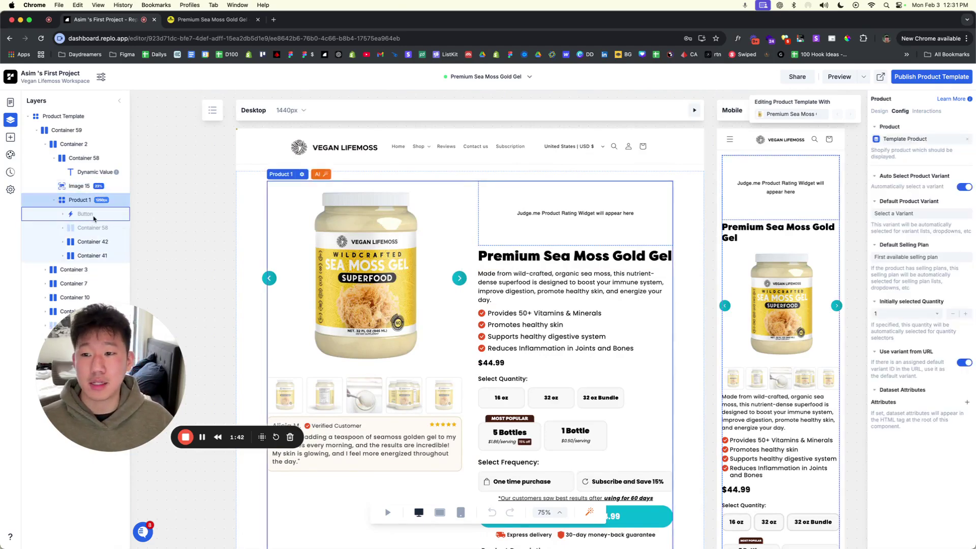
left_click(880, 110)
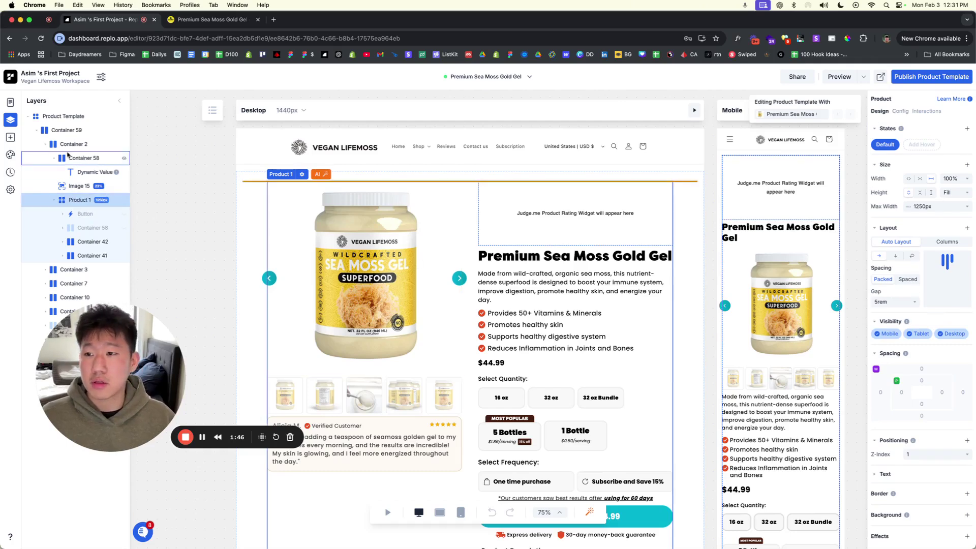
Step: View the project's pages and product templates, and return to the layer structure
left_click(12, 106)
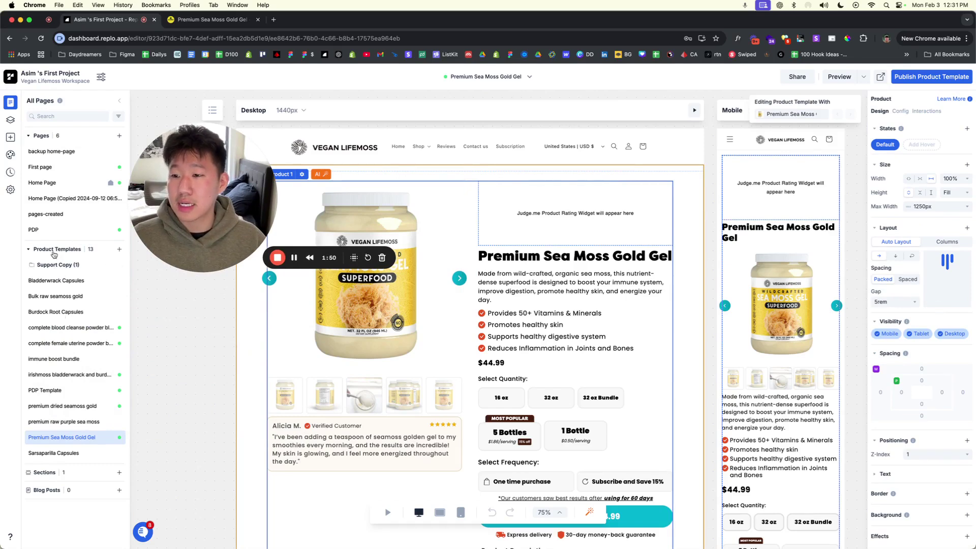
left_click_drag(226, 207, 121, 176)
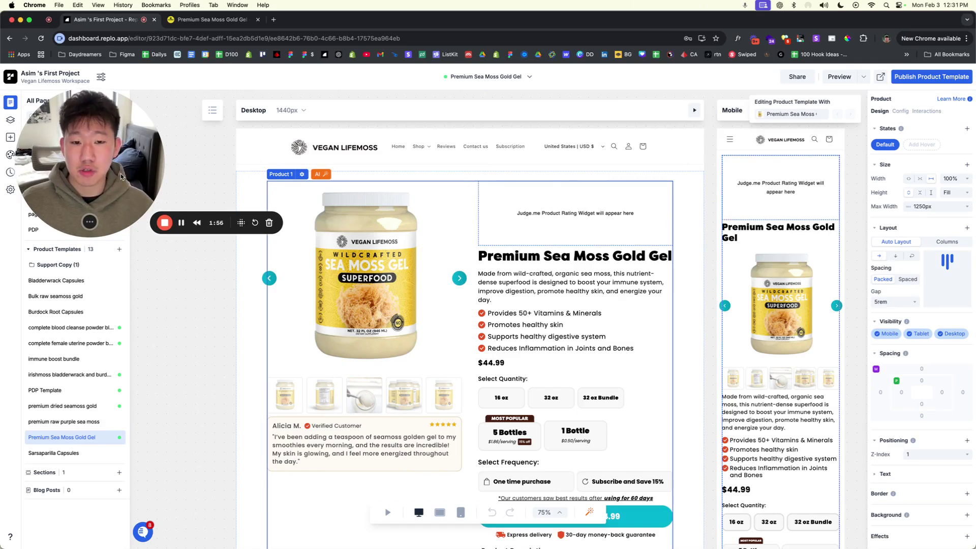
left_click_drag(121, 176, 142, 163)
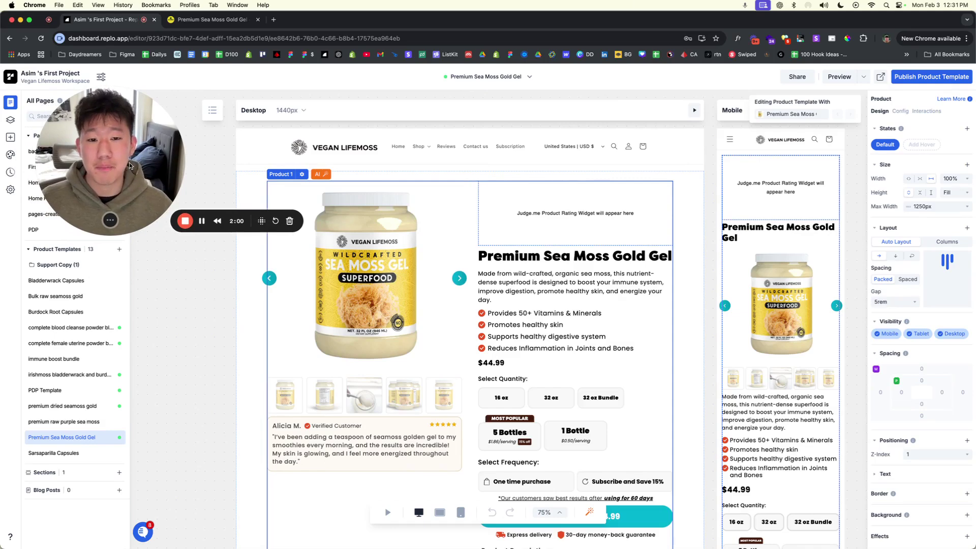
left_click_drag(130, 167, 138, 475)
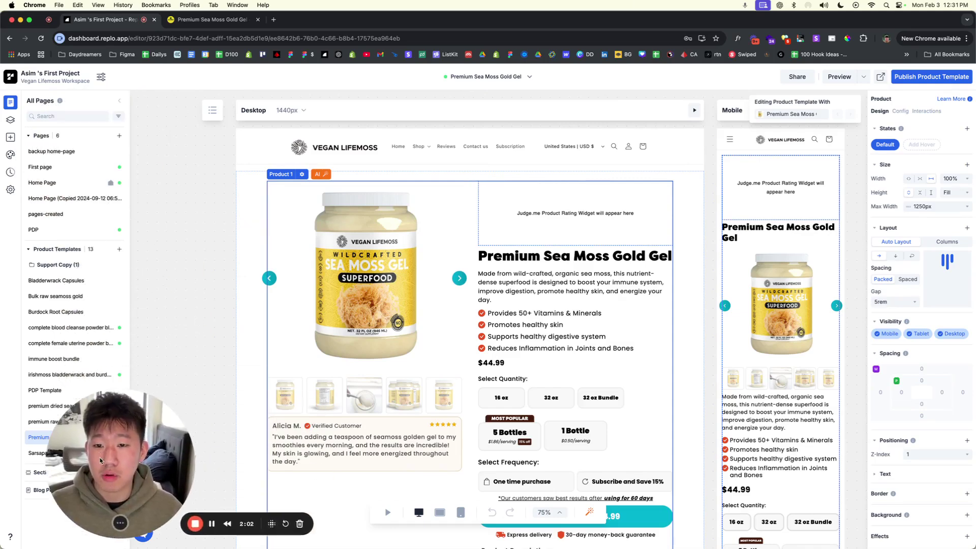
left_click(11, 120)
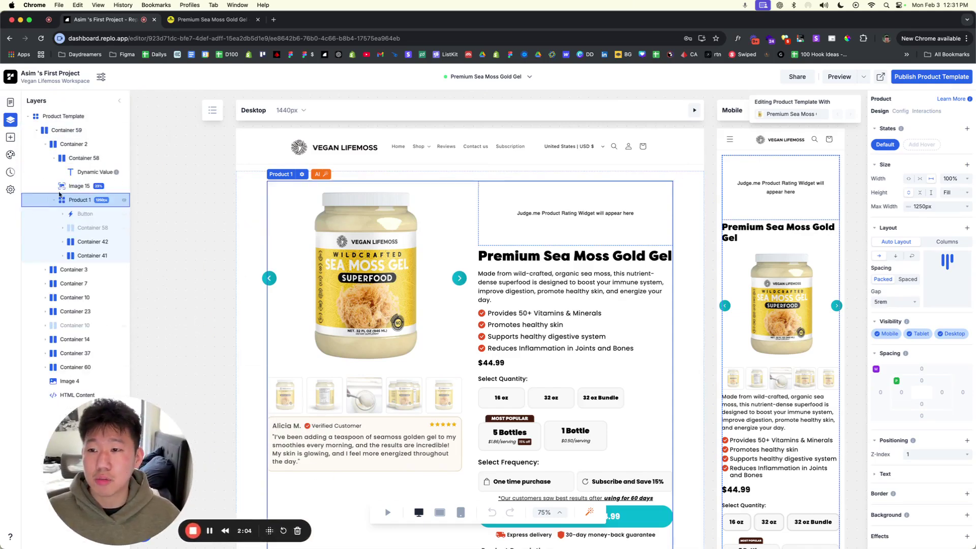
Step: Collapse the Container 58 and Product 1 layers, keep Container 2 expanded, and select Product 1
left_click(66, 131)
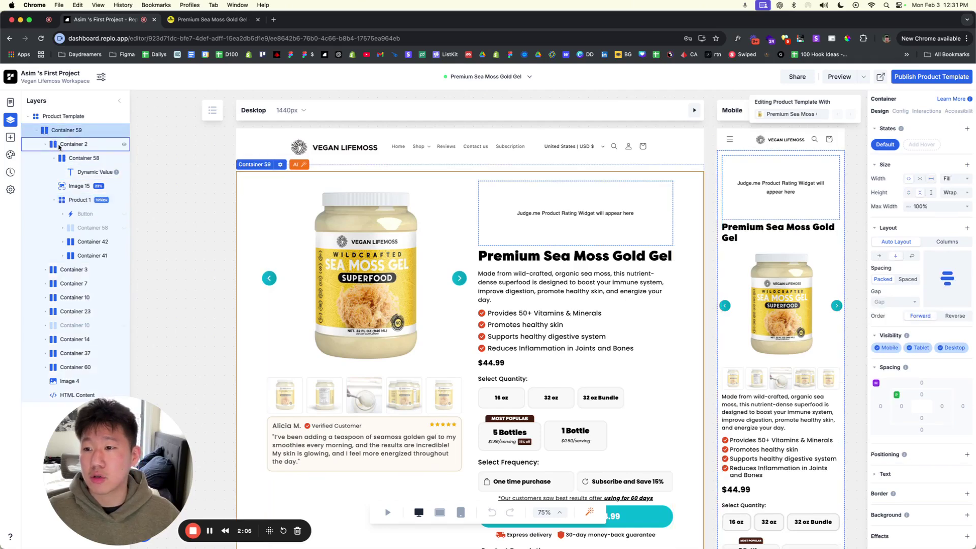
left_click(55, 159)
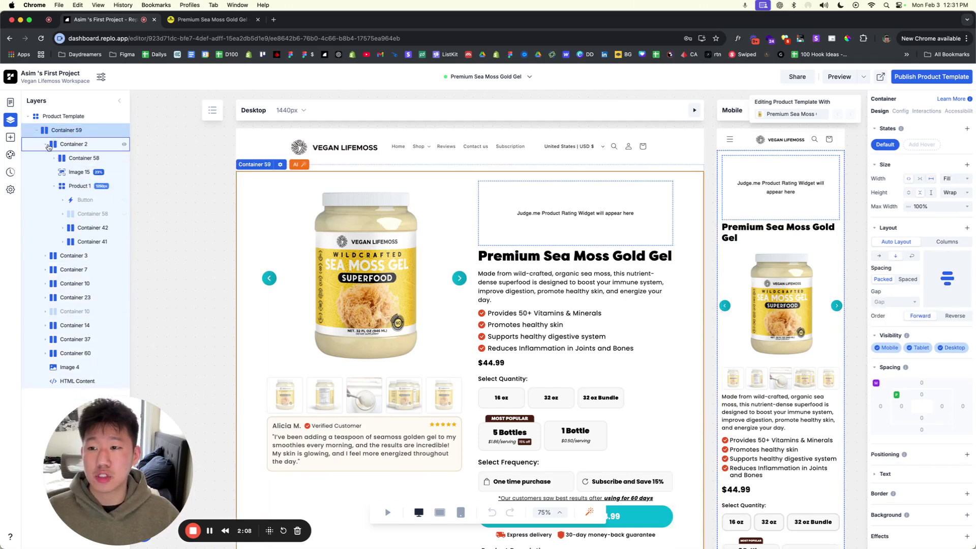
left_click(54, 186)
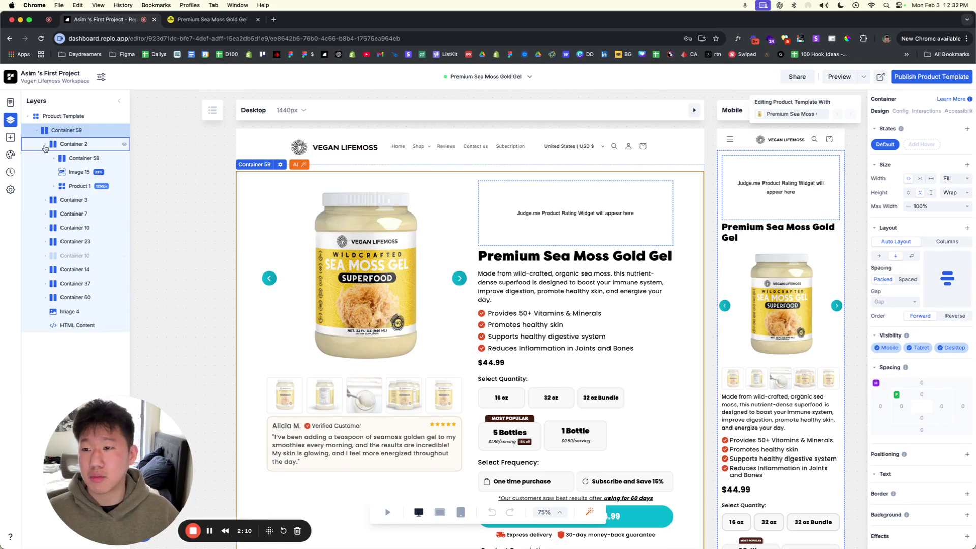
left_click(46, 145)
left_click(48, 146)
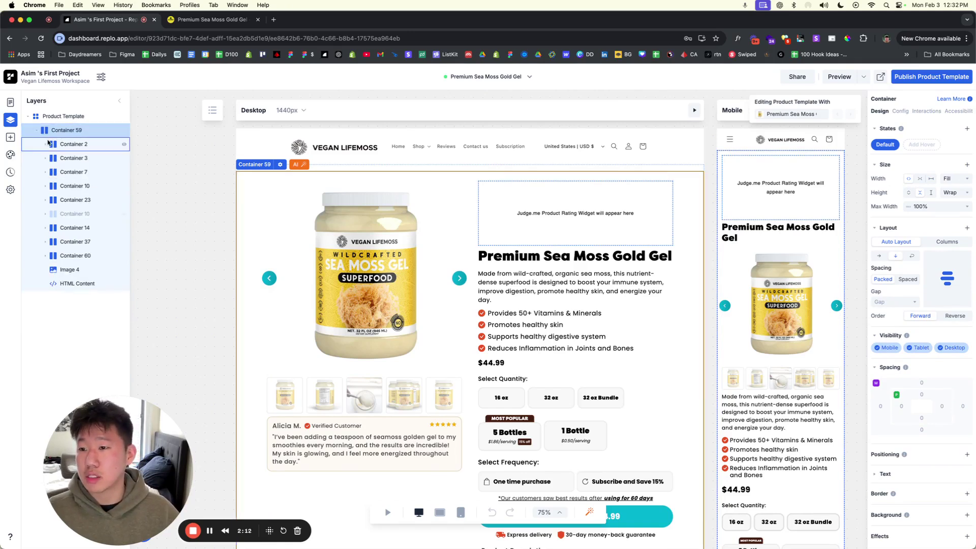
left_click(45, 145)
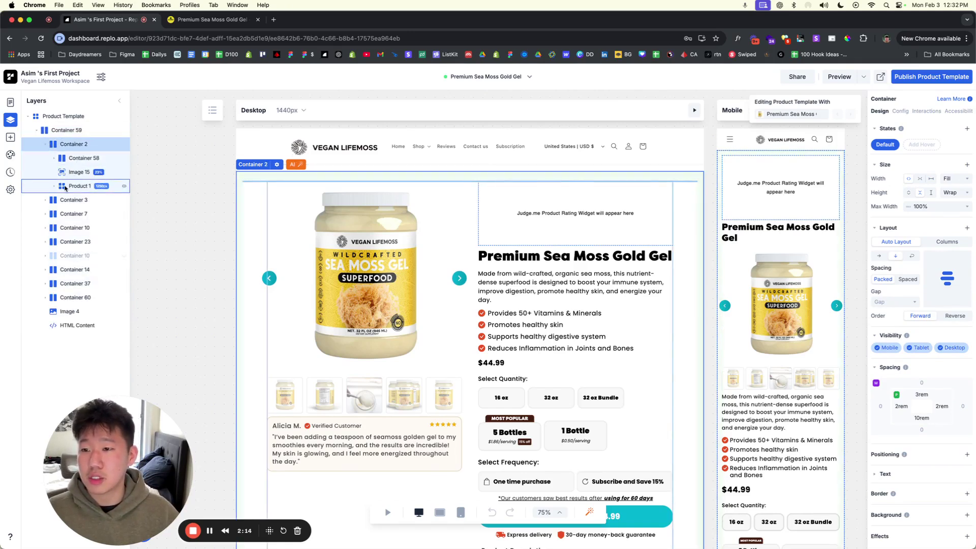
left_click(72, 186)
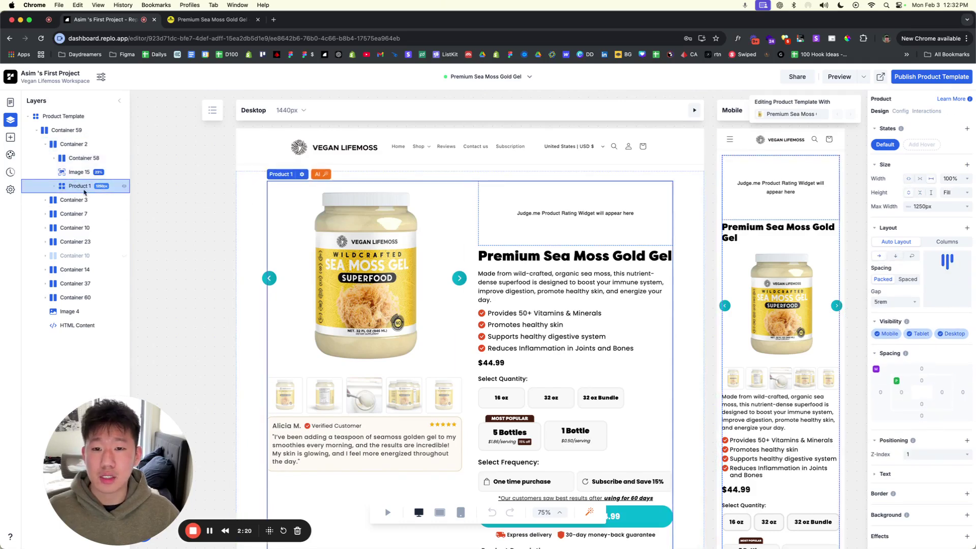
Step: Browse the insertable Product components, including the Product layouts, and return to the page's layer structure
left_click(10, 137)
left_click(70, 218)
left_click(73, 298)
left_click(72, 278)
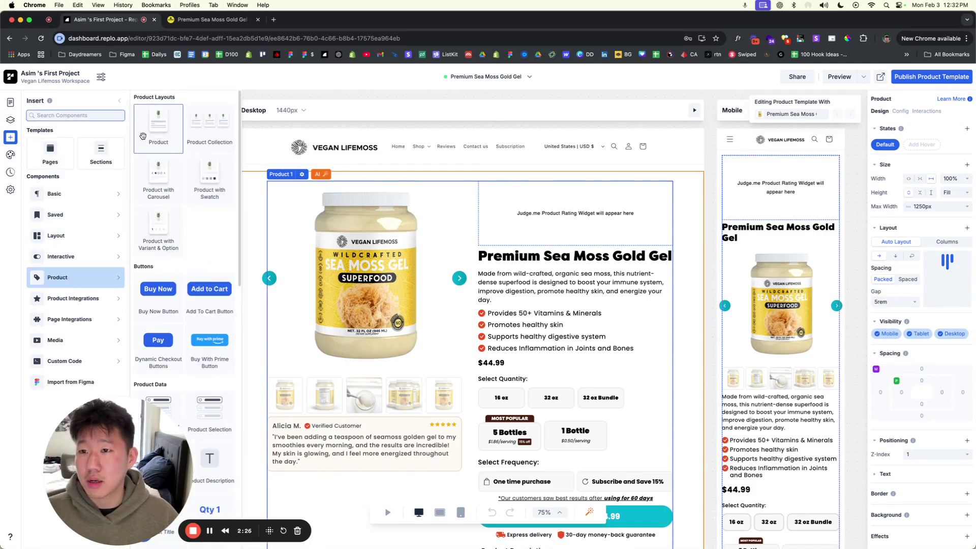
left_click(10, 120)
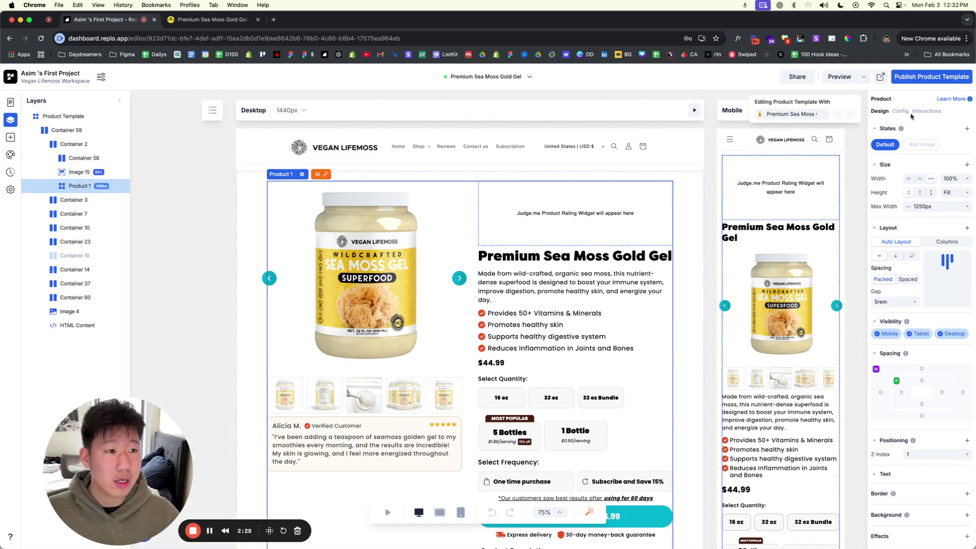
Step: View Product 1's configuration and its Template Product dynamic data source, and close the data dialog without changing it
left_click(901, 111)
left_click(908, 139)
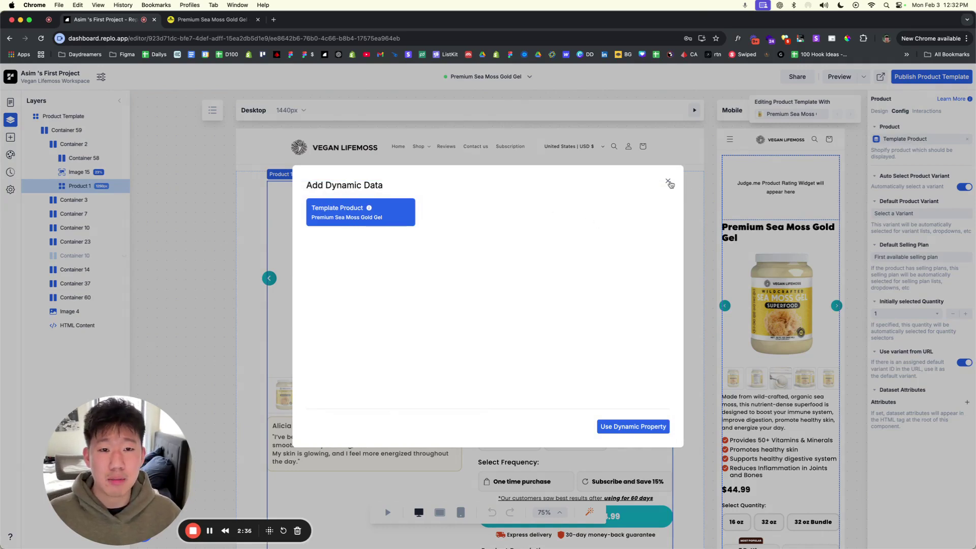
left_click(668, 181)
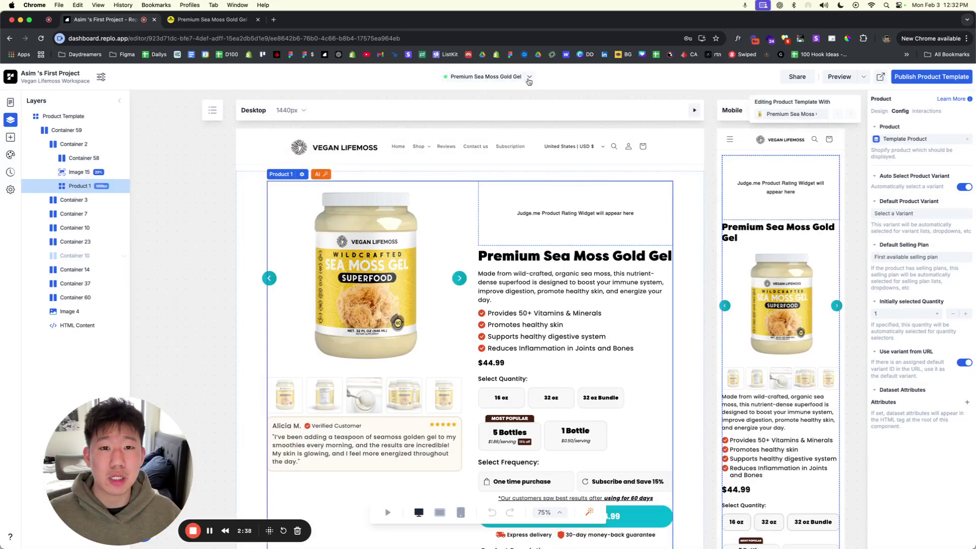
Step: Open the Premium Sea Moss Gold Gel template's settings to view its assigned products and Shopify theme options
left_click(481, 77)
left_click(500, 98)
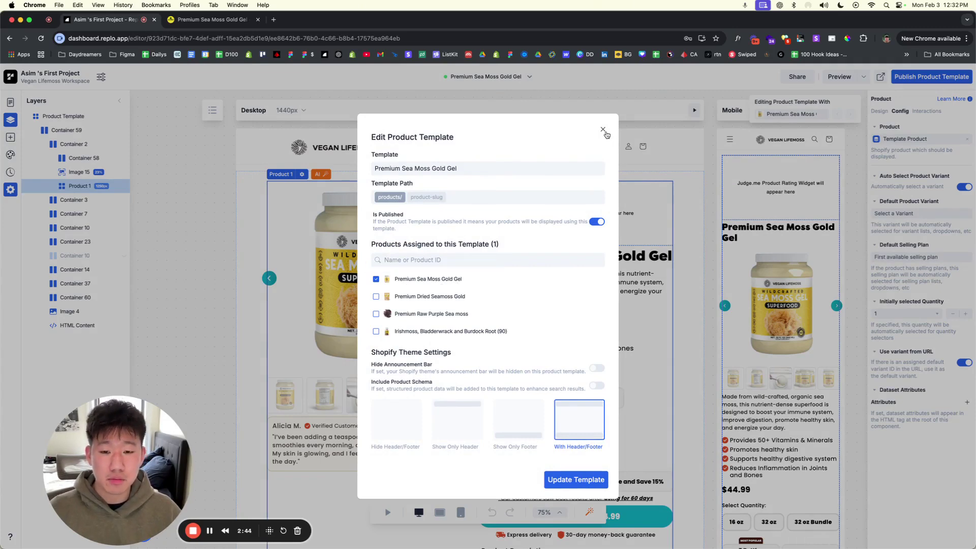
Step: Switch to the live Premium Sea Moss Gold Gel page, inspect its product URL, and return to the Replo editor
key("ctrl+Tab")
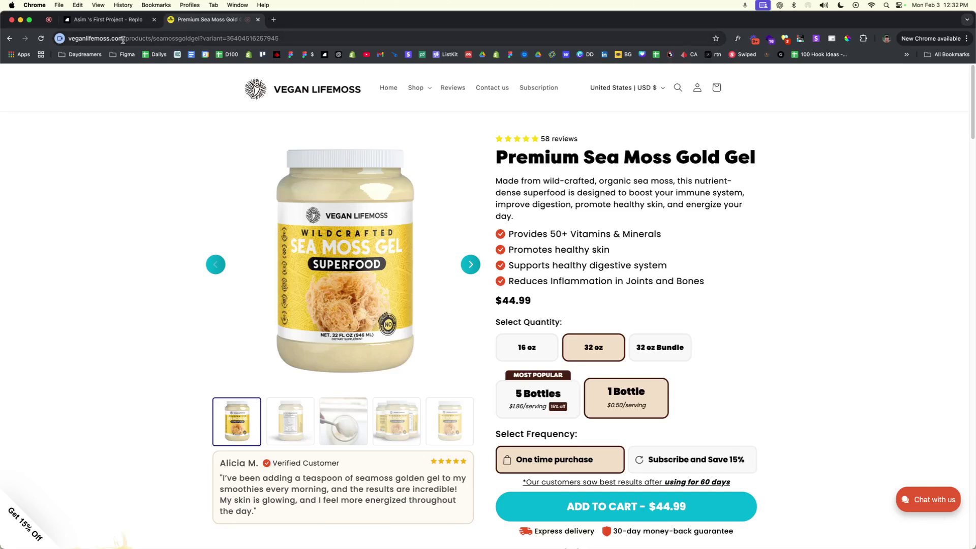
left_click(125, 38)
left_click_drag(146, 39, 168, 38)
left_click(147, 39)
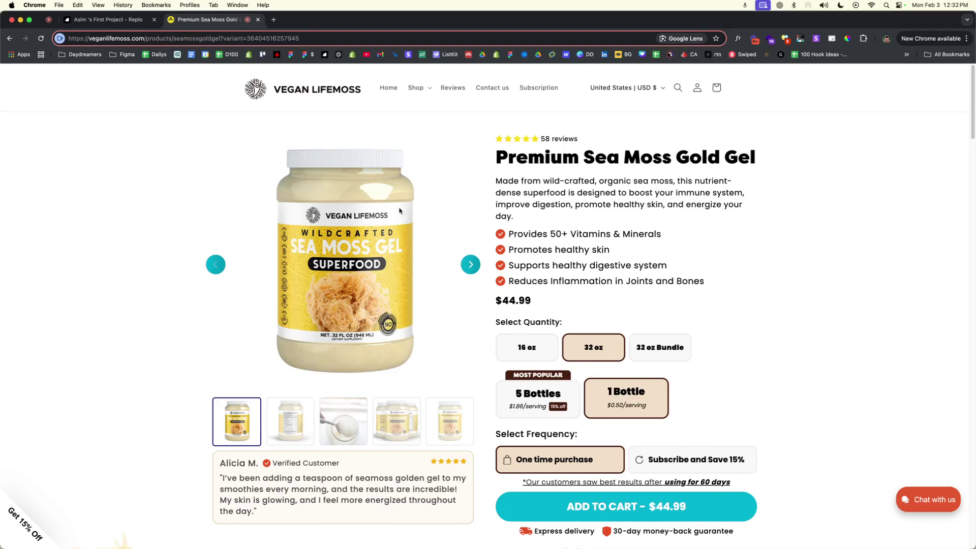
left_click(544, 355)
left_click(114, 18)
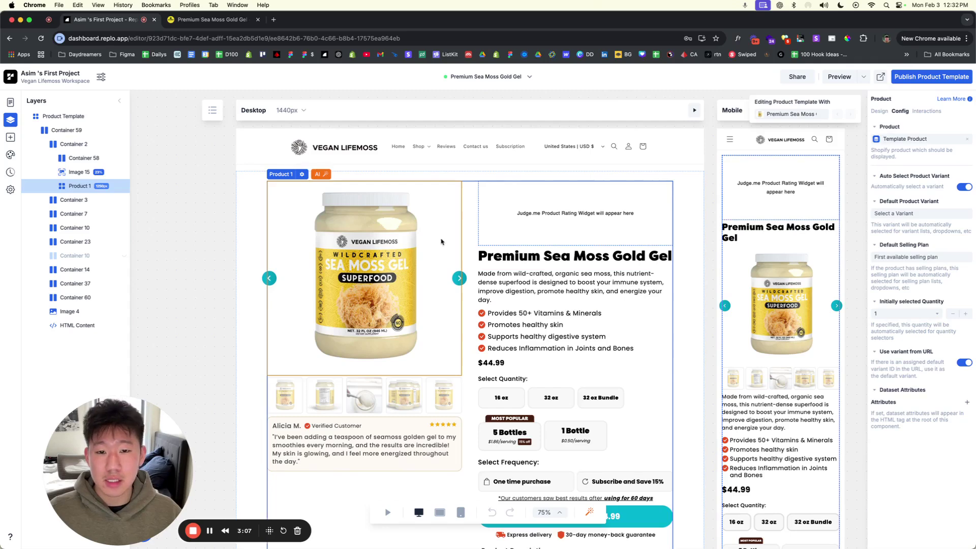
Step: Expand the Product 1 layer and show its design settings
left_click(54, 186)
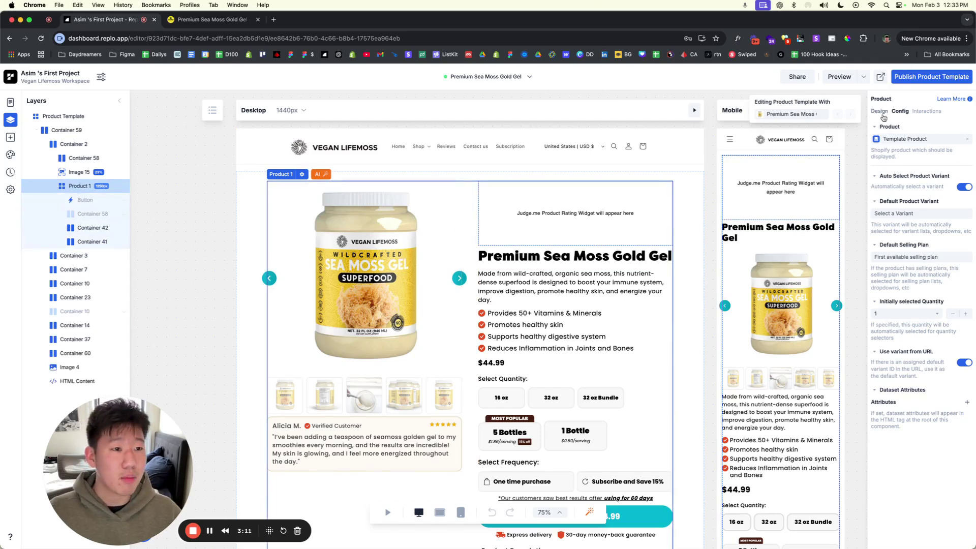
left_click(879, 111)
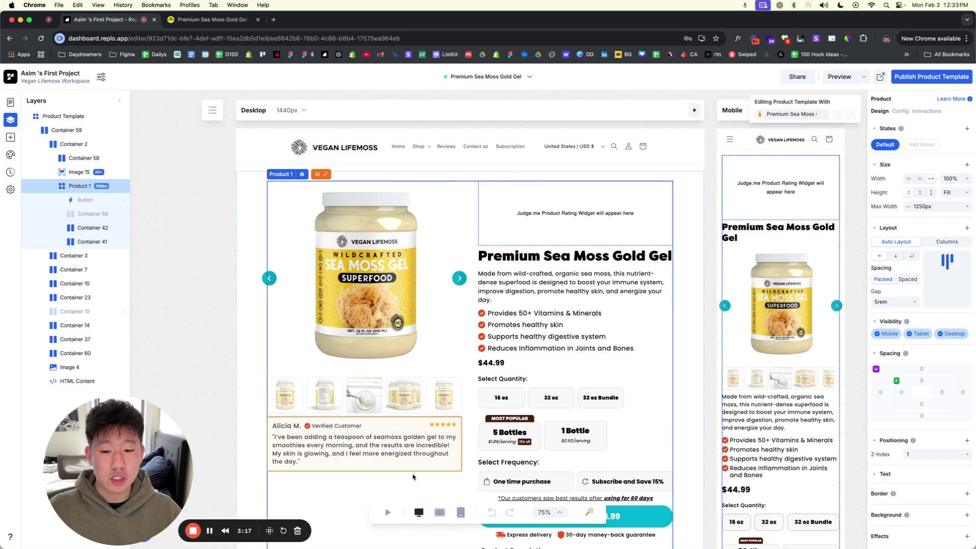
Step: Preview the product template in interactive mode and return to the editing canvas
left_click(388, 512)
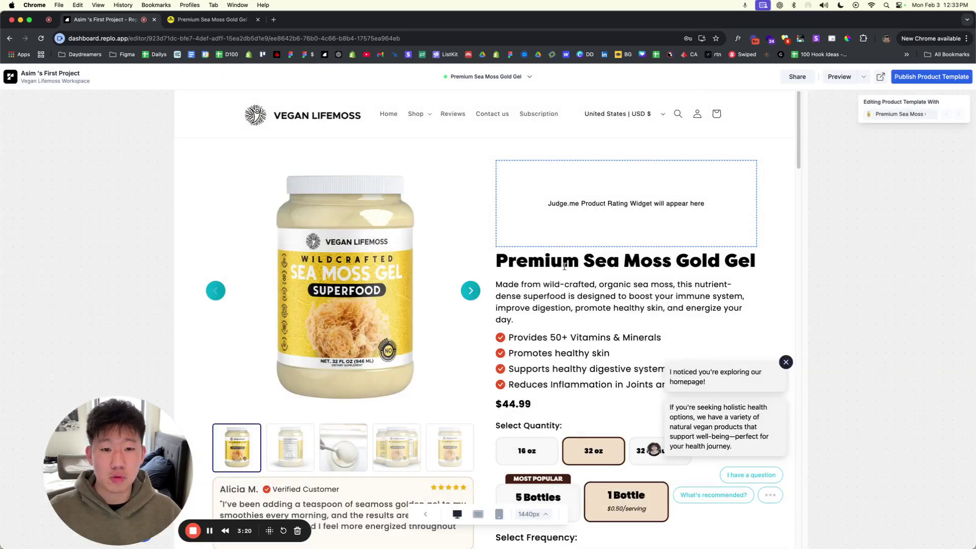
left_click(563, 270)
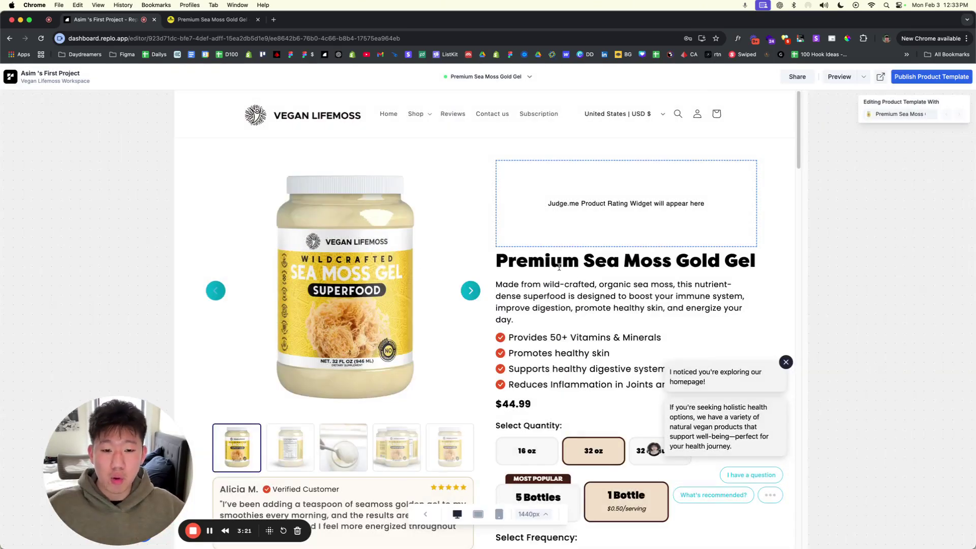
left_click(427, 514)
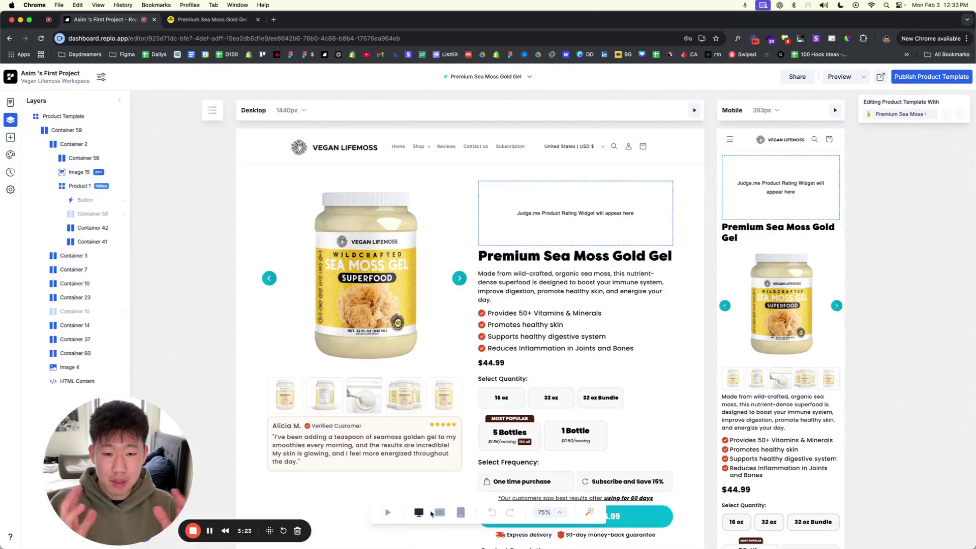
Step: Select Product 1 on the canvas and open the additional Min/Max Width/Height size options
left_click(469, 260)
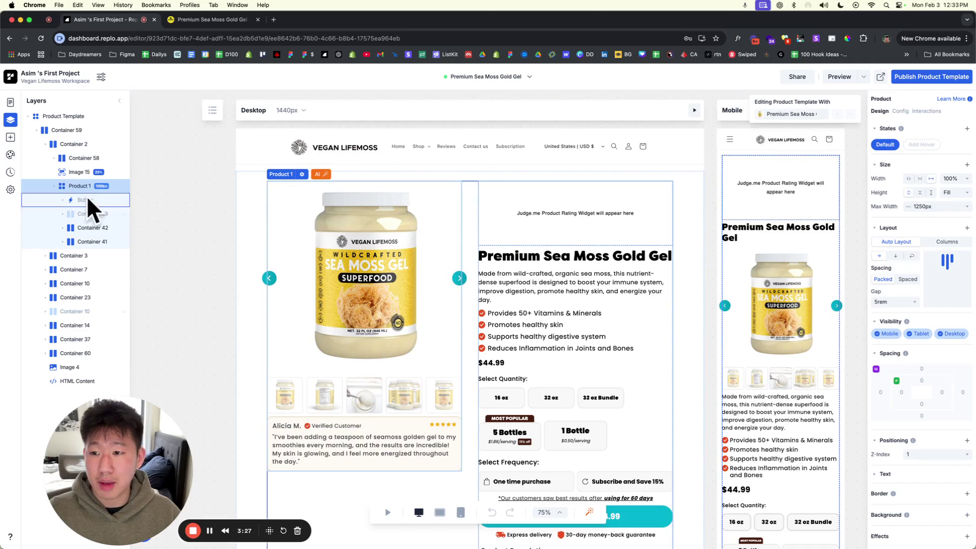
left_click(967, 165)
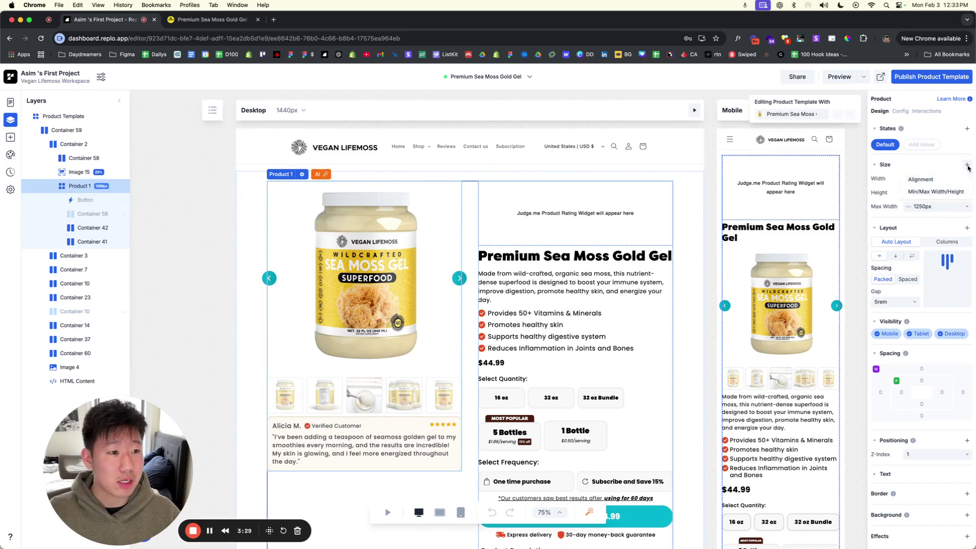
left_click(937, 192)
Step: Inspect Product 1's Button, Container 42 and thumbnail carousel layers, and reselect Product 1
left_click(75, 230)
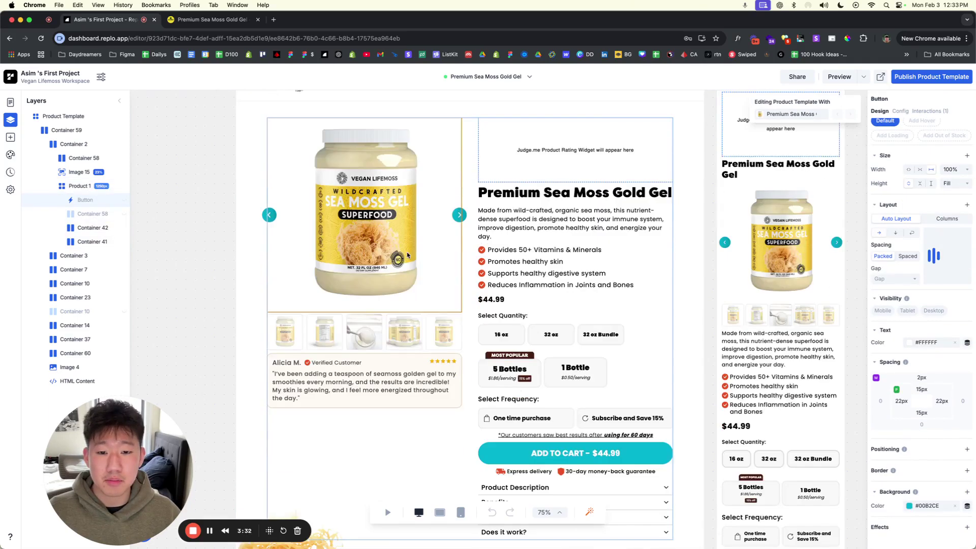
left_click(64, 229)
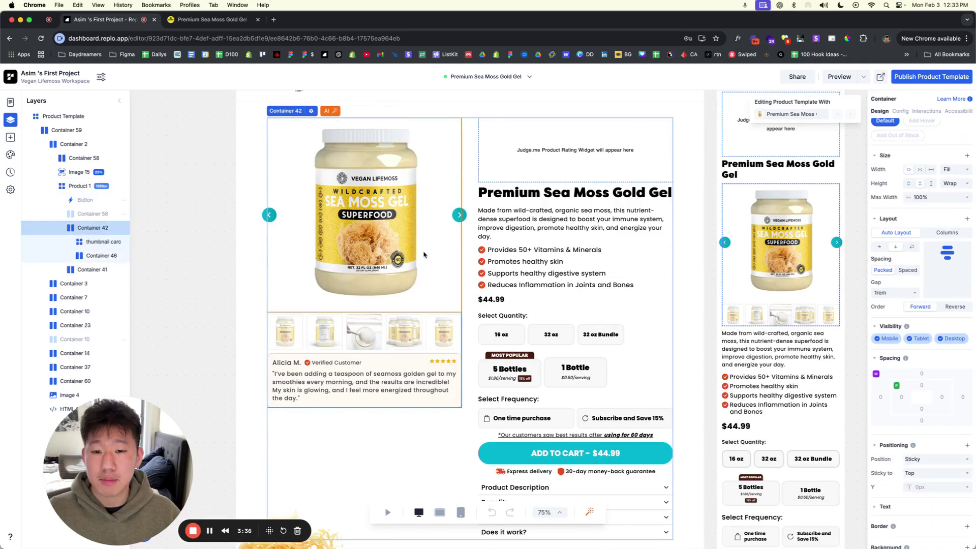
left_click(94, 243)
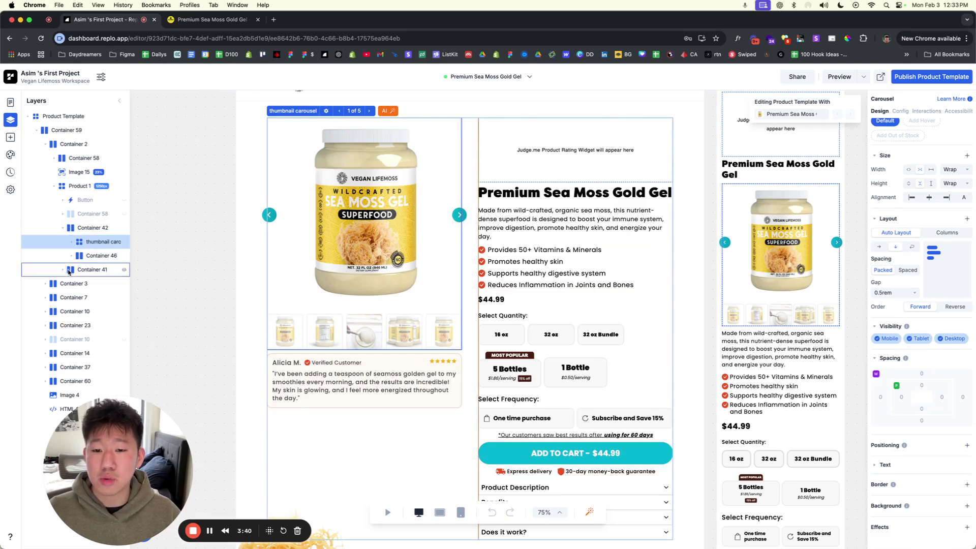
left_click(79, 190)
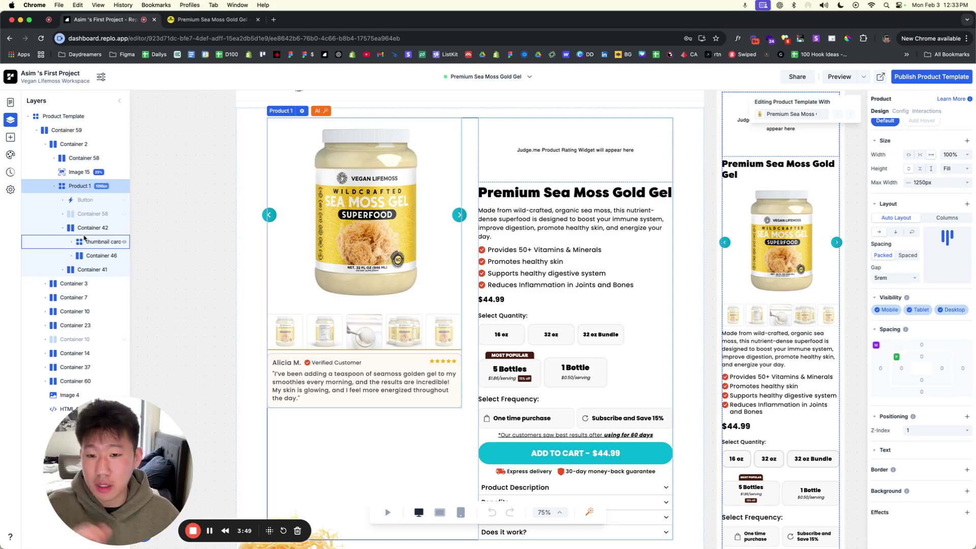
Step: View the dynamic data source of the carousel's main image, Image 8, and close the dialog without changing it
left_click(343, 262)
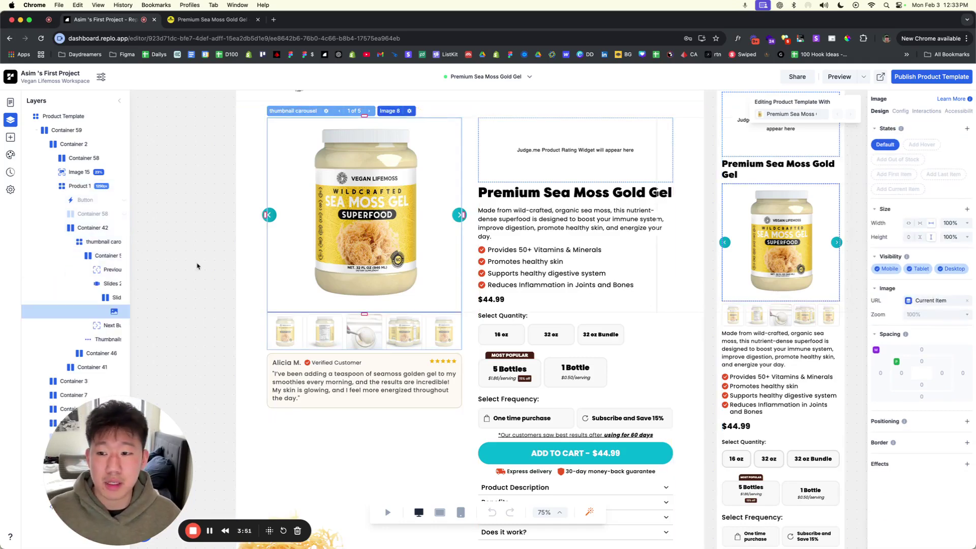
left_click(910, 301)
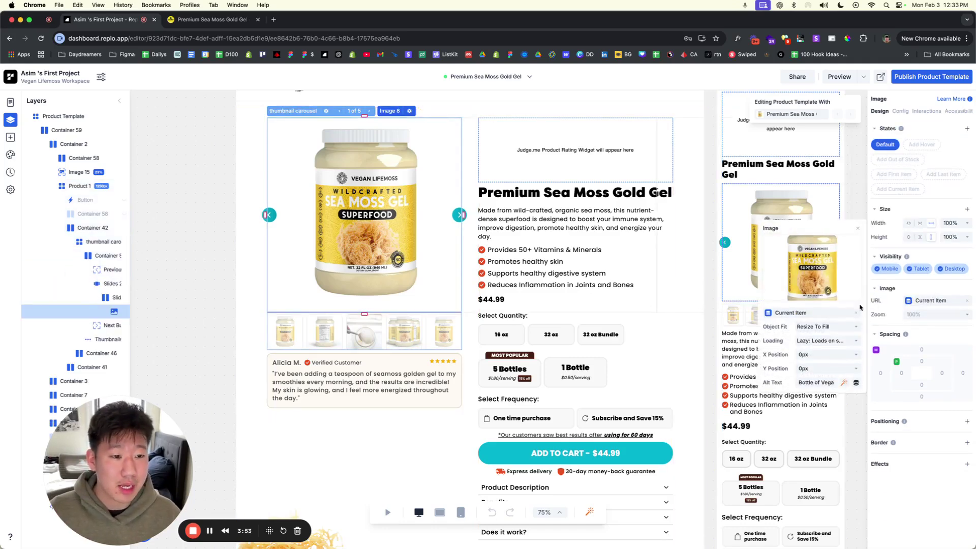
left_click(816, 314)
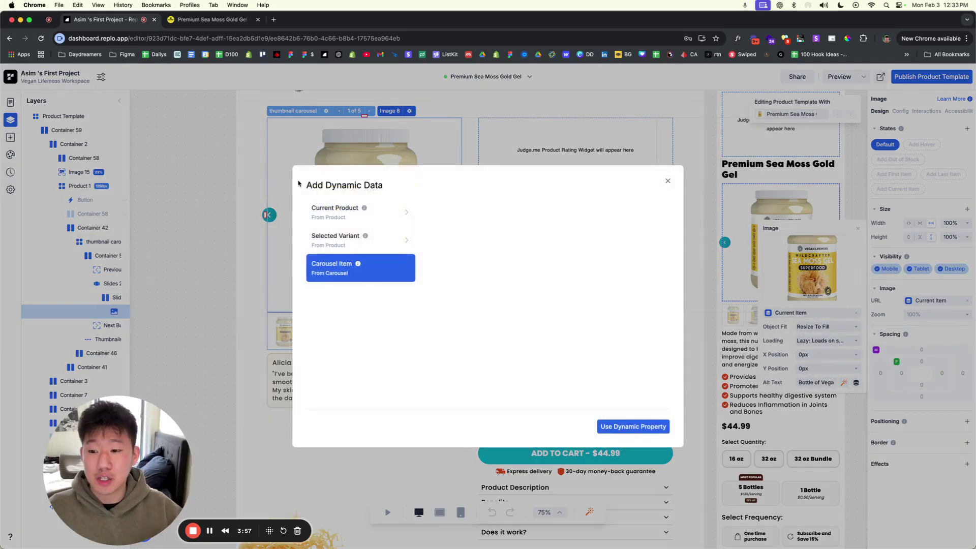
left_click(266, 195)
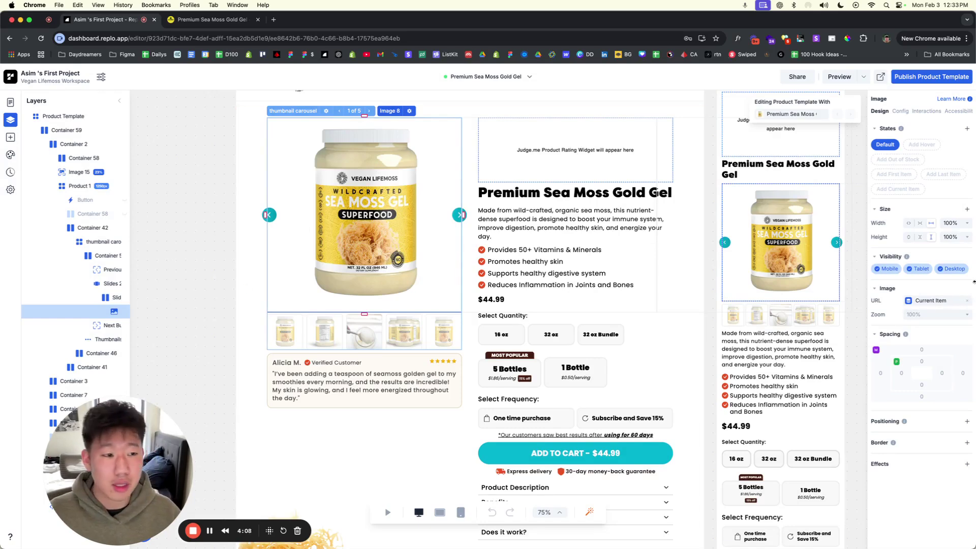
Step: Try replacing Image 8's Current Item source with Immune_Boost_Bundle.png from the asset library, and undo the replacement
left_click(969, 304)
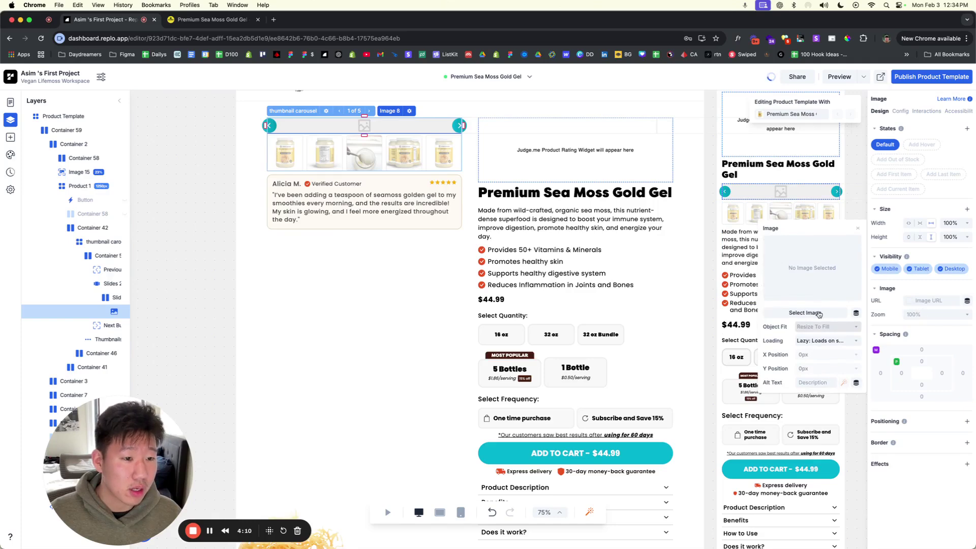
left_click(802, 313)
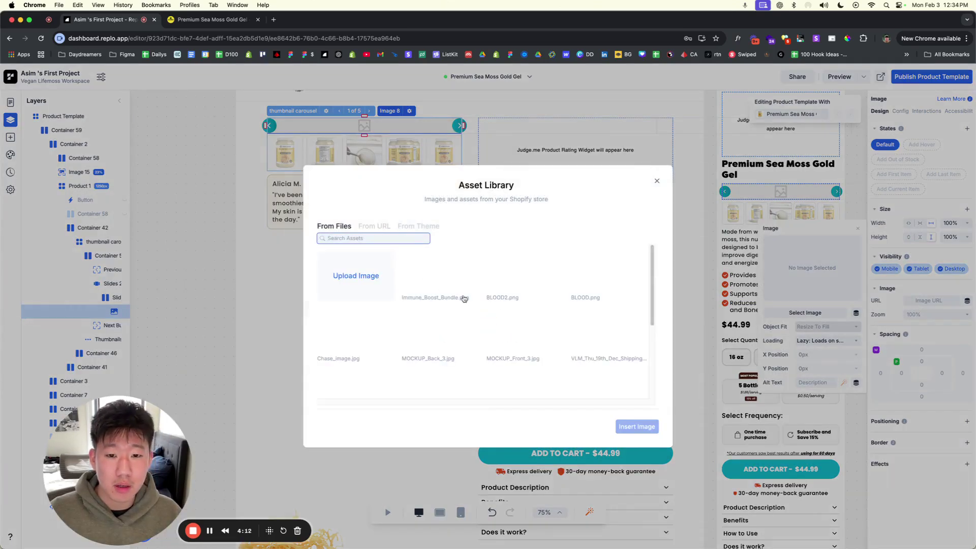
left_click(440, 278)
left_click(620, 427)
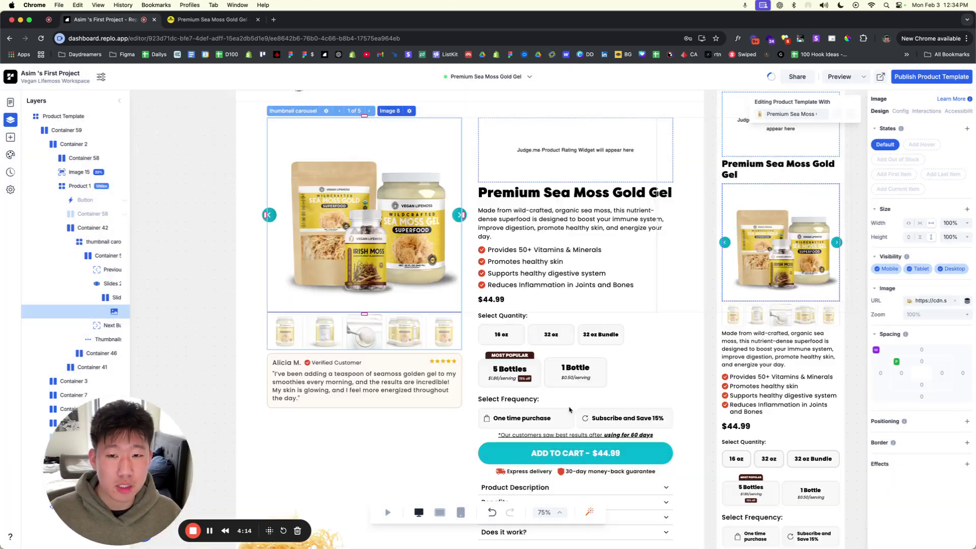
left_click(955, 301)
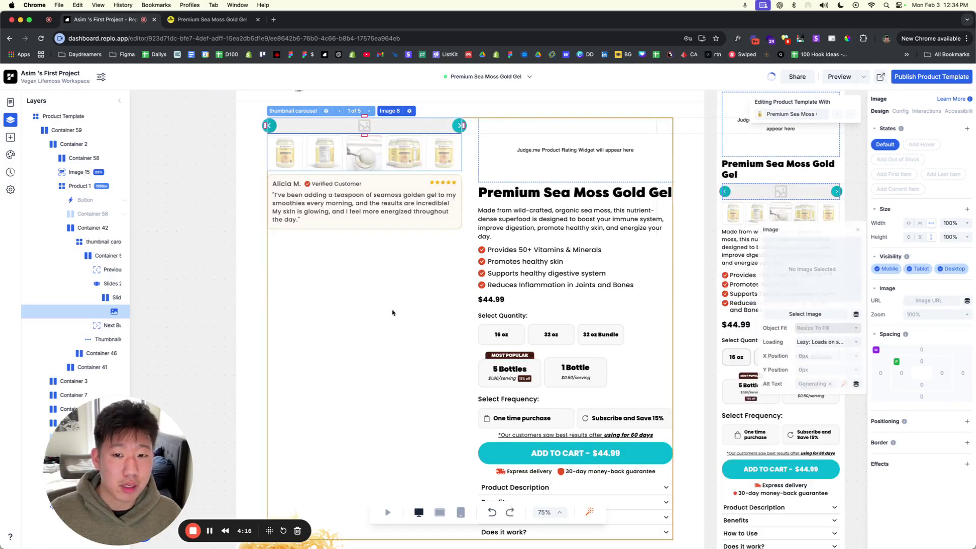
left_click(148, 295)
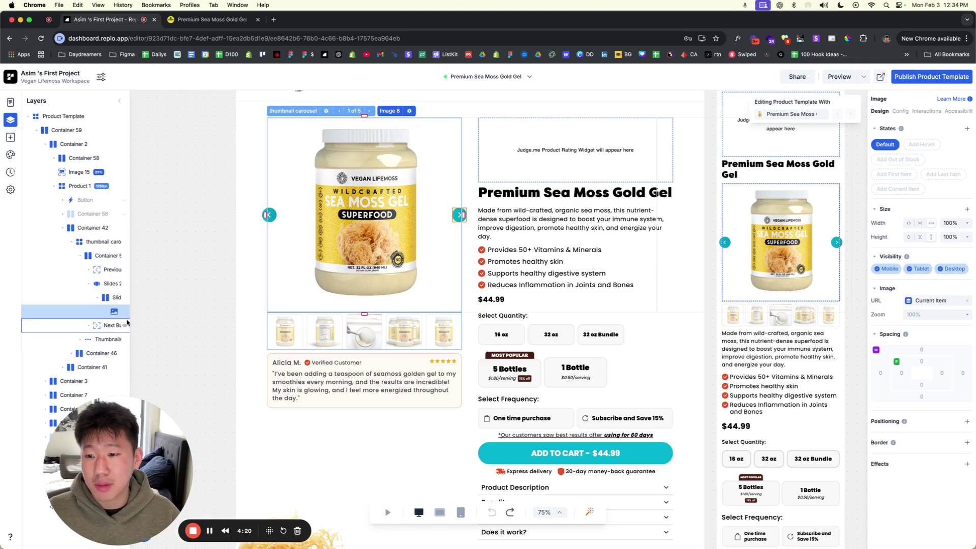
Step: Widen the layer list to show full names, select the carousel's thumbnail image, and toggle Container 56 closed and open
left_click_drag(129, 322, 188, 320)
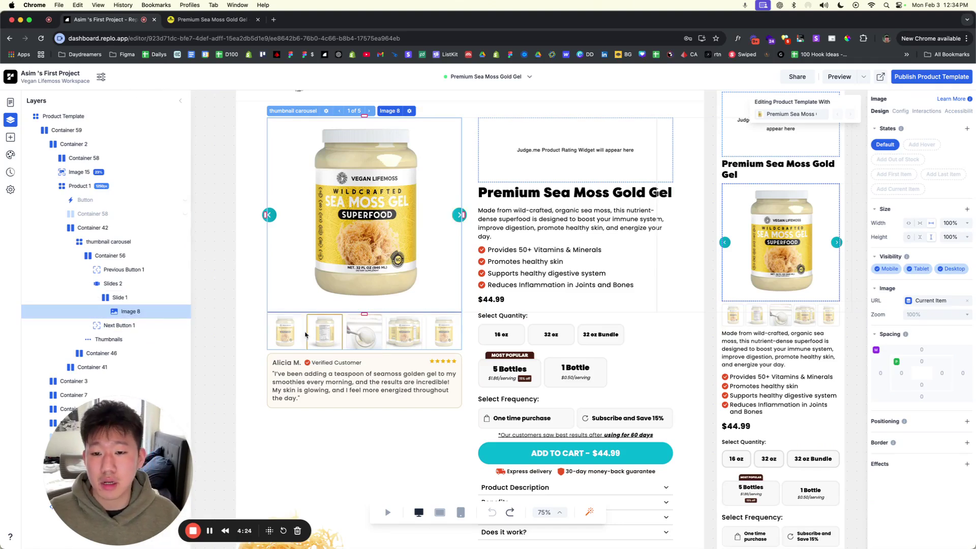
left_click(332, 335)
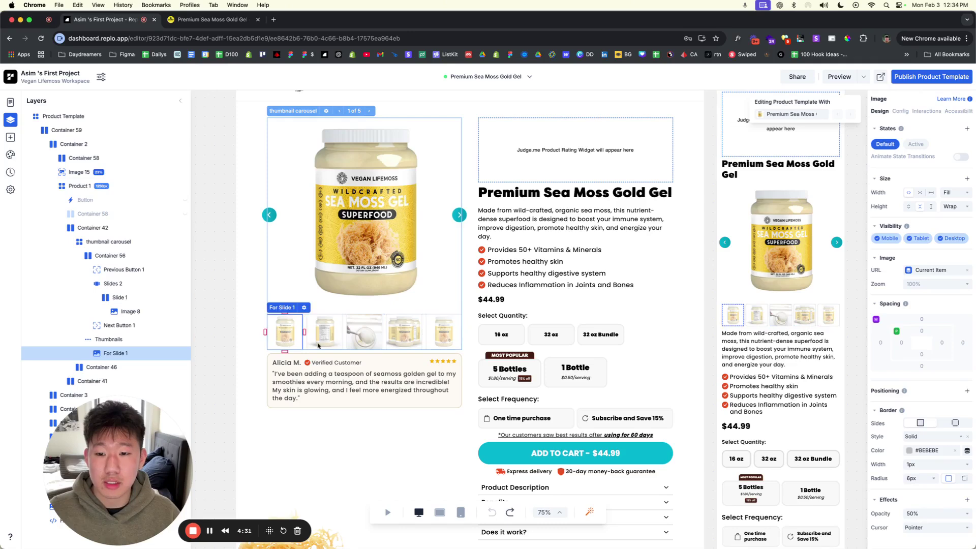
left_click(97, 256)
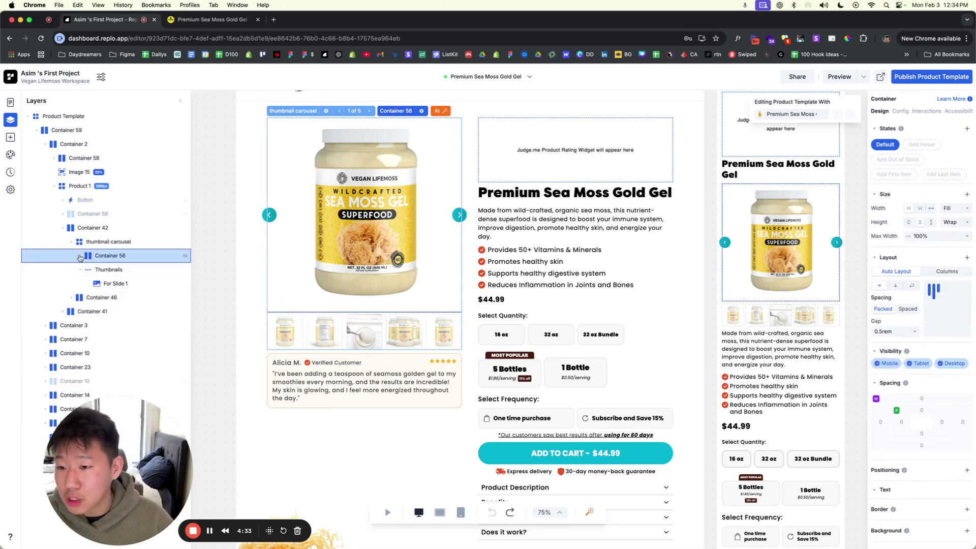
left_click(80, 256)
left_click(89, 256)
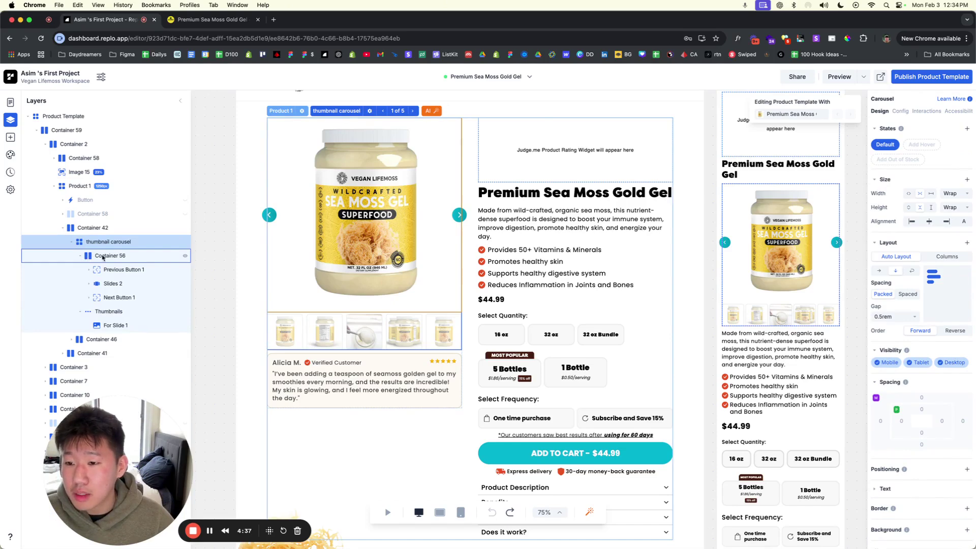
Step: Examine the Slides 2 and Thumbnails layers, and collapse Container 56 and the thumbnail carousel
left_click(92, 285)
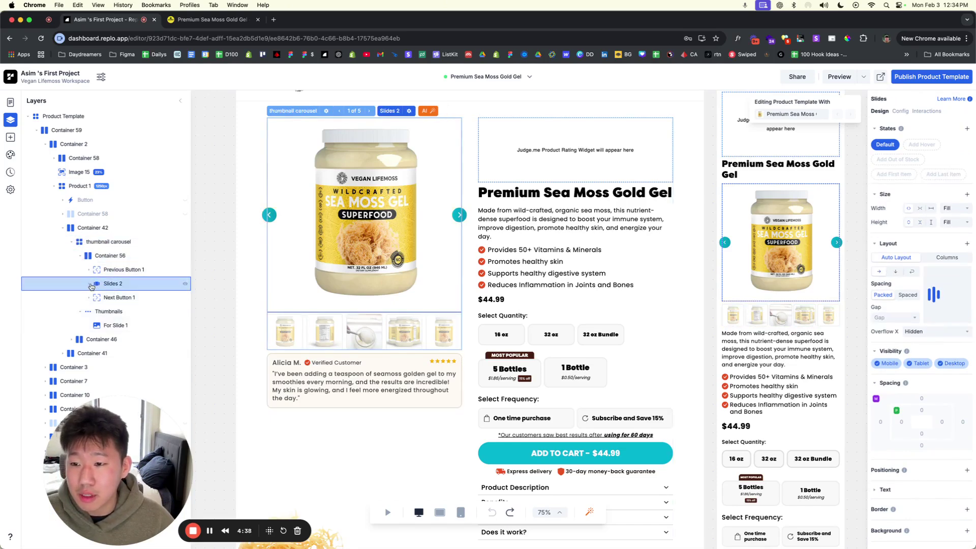
left_click(90, 285)
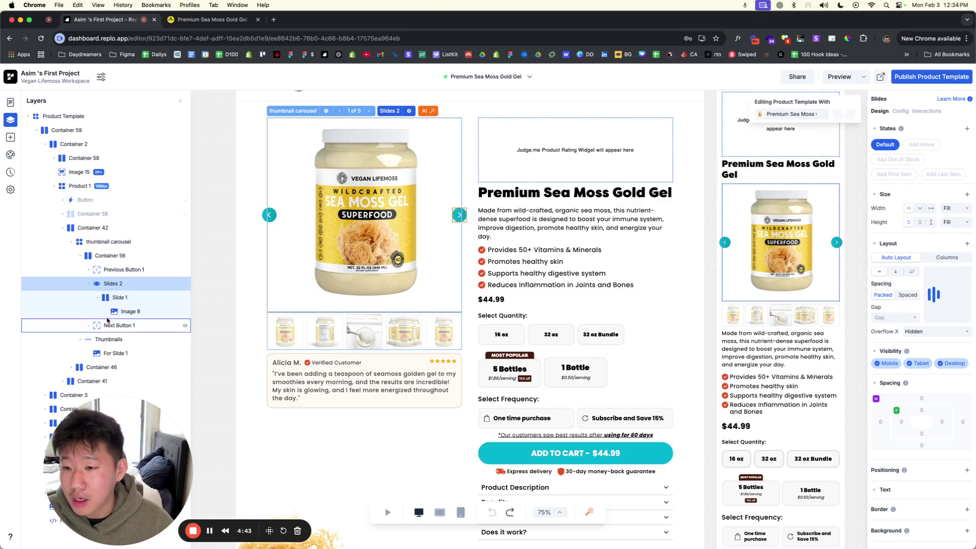
left_click(99, 332)
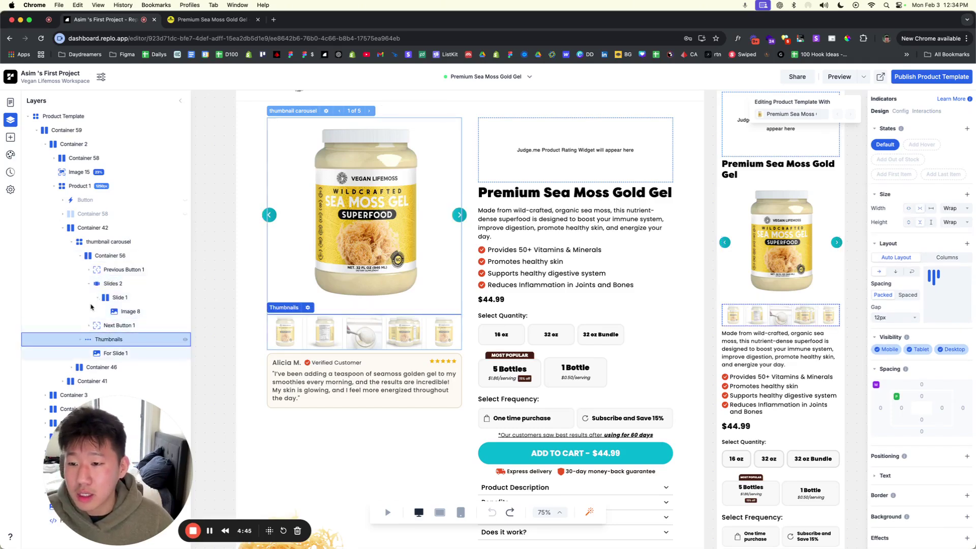
left_click(79, 256)
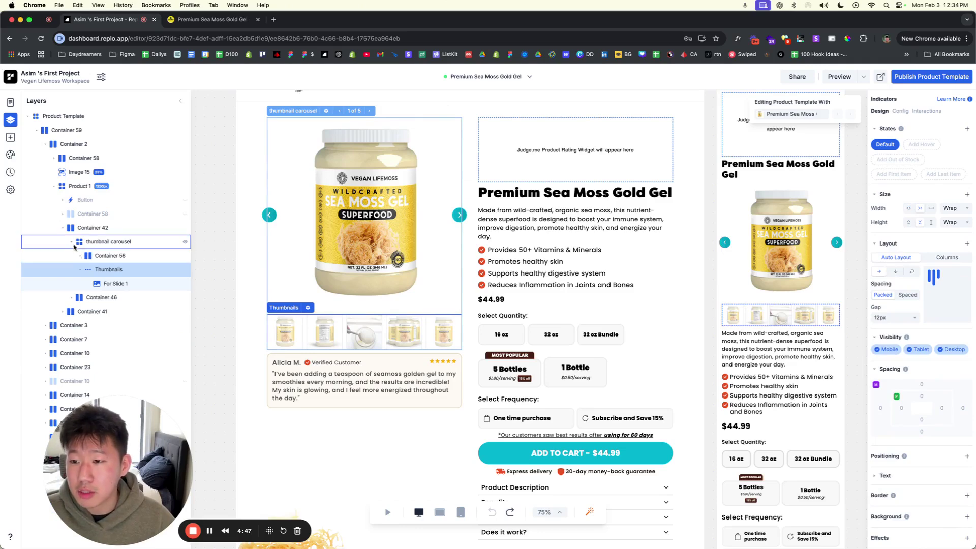
left_click(71, 242)
Step: Expand the review block, Container 46, and inspect its testimonial text and Container 48 layers
left_click(94, 255)
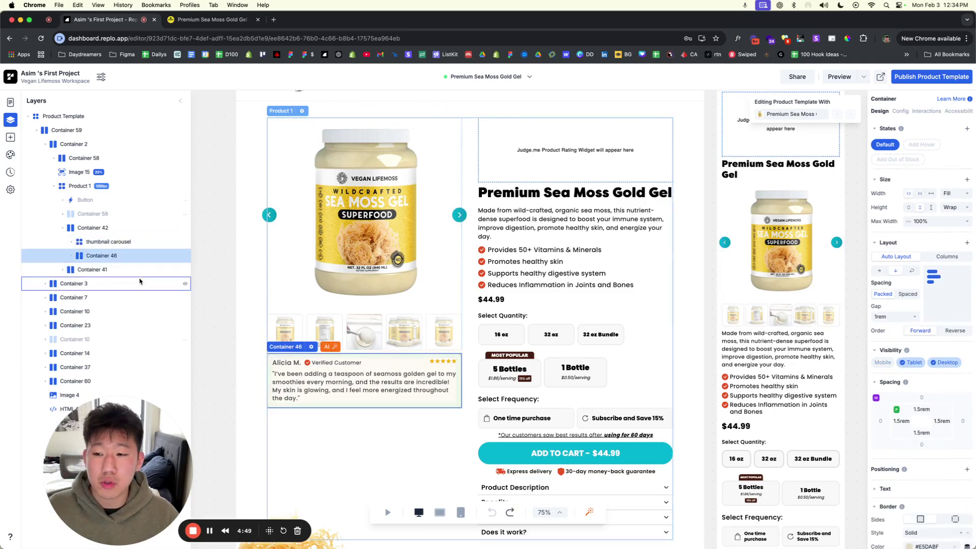
left_click(73, 256)
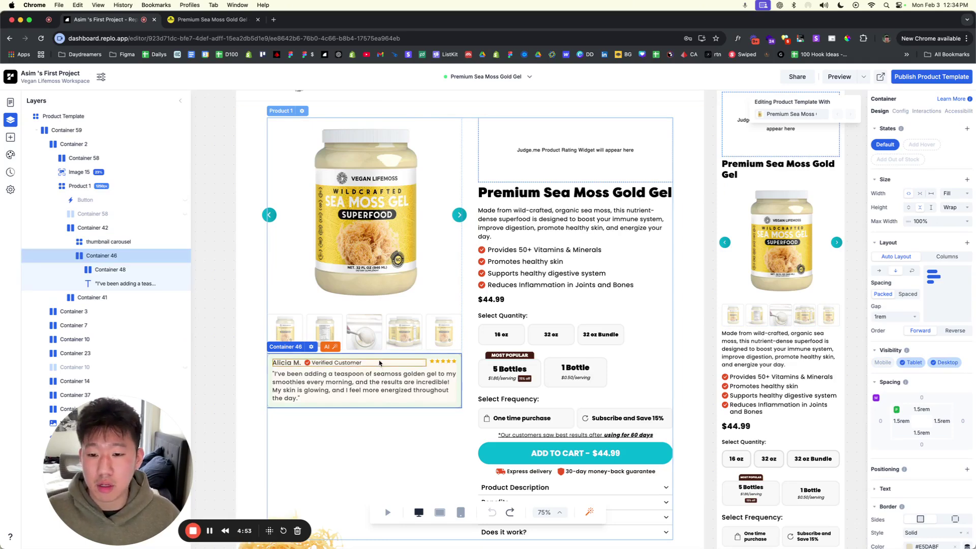
left_click(131, 285)
left_click(84, 259)
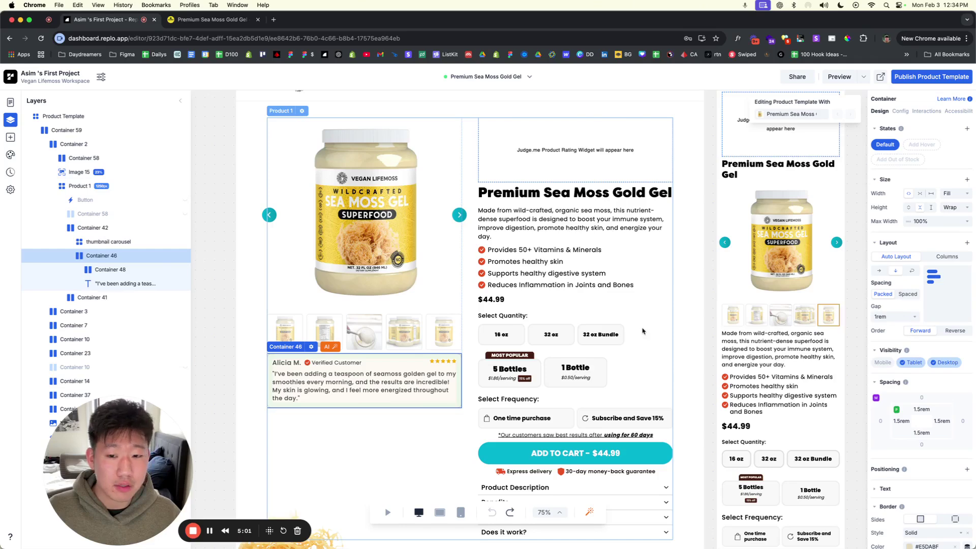
left_click(132, 271)
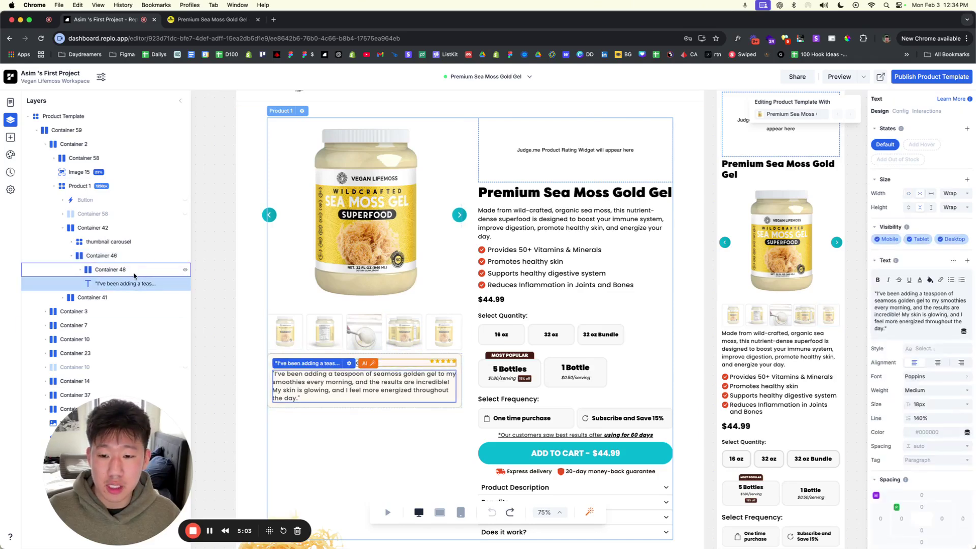
Step: Inspect the review block's Container 46, its Container 48 header row, and the testimonial text layer
left_click(127, 256)
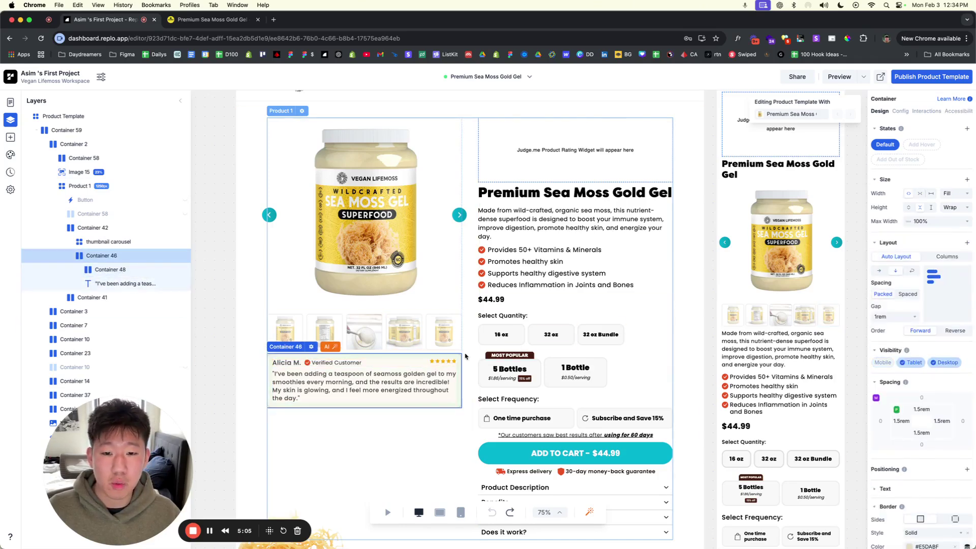
left_click(121, 272)
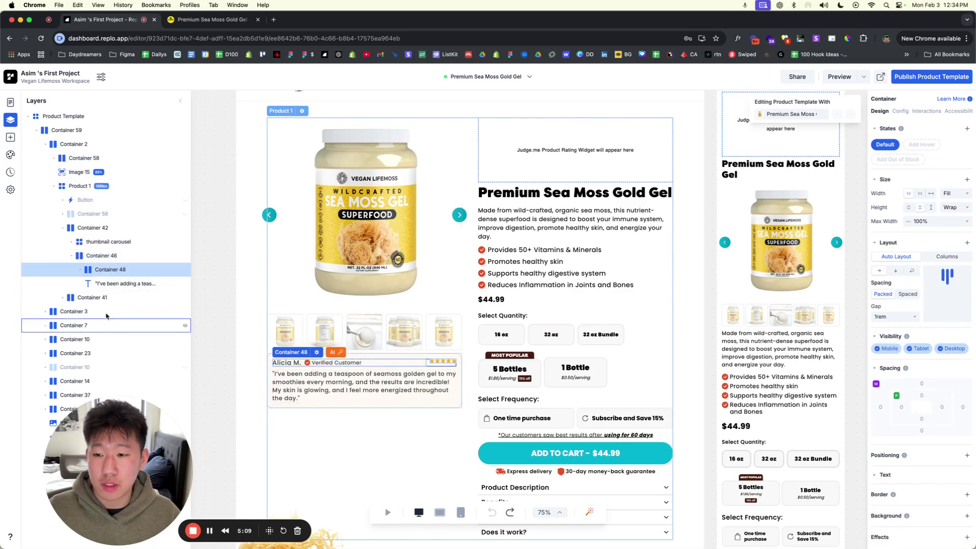
left_click(123, 283)
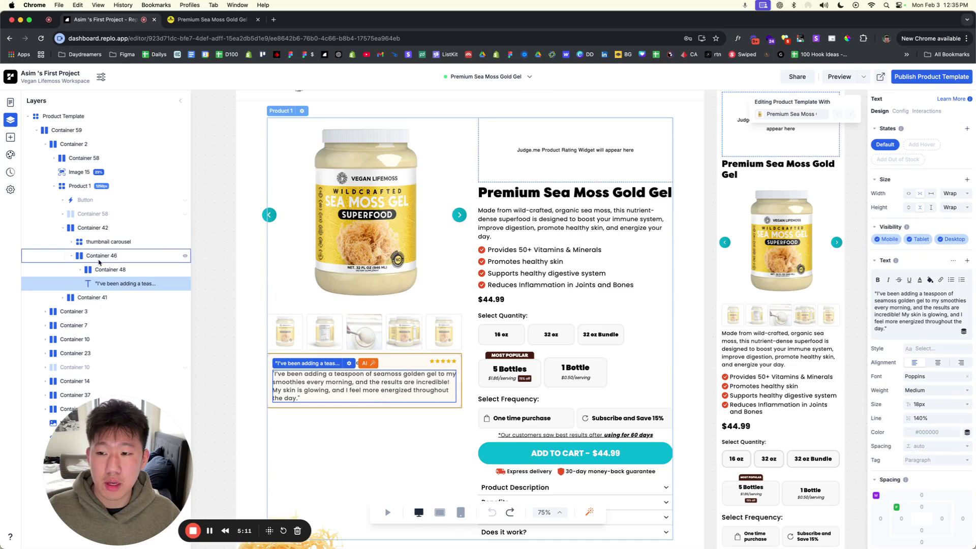
left_click(376, 365)
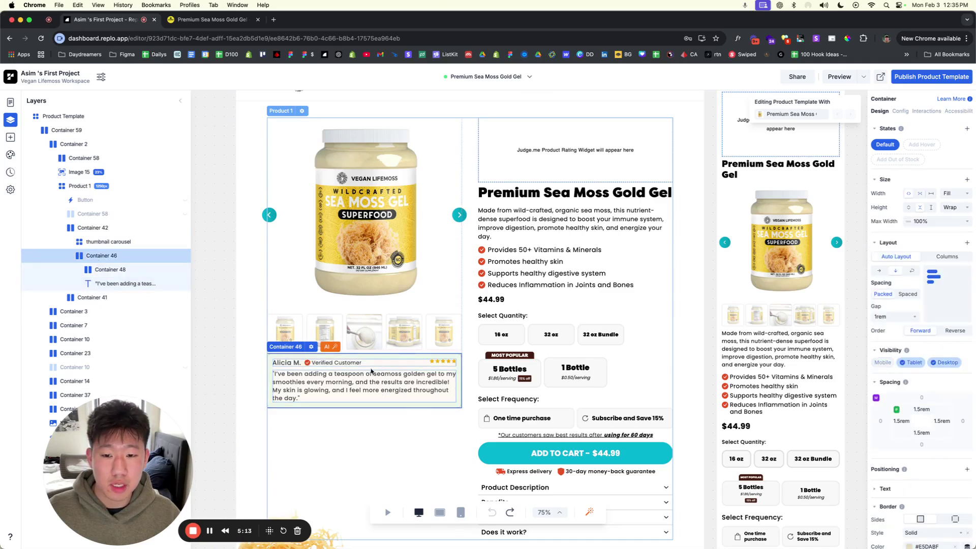
left_click(86, 275)
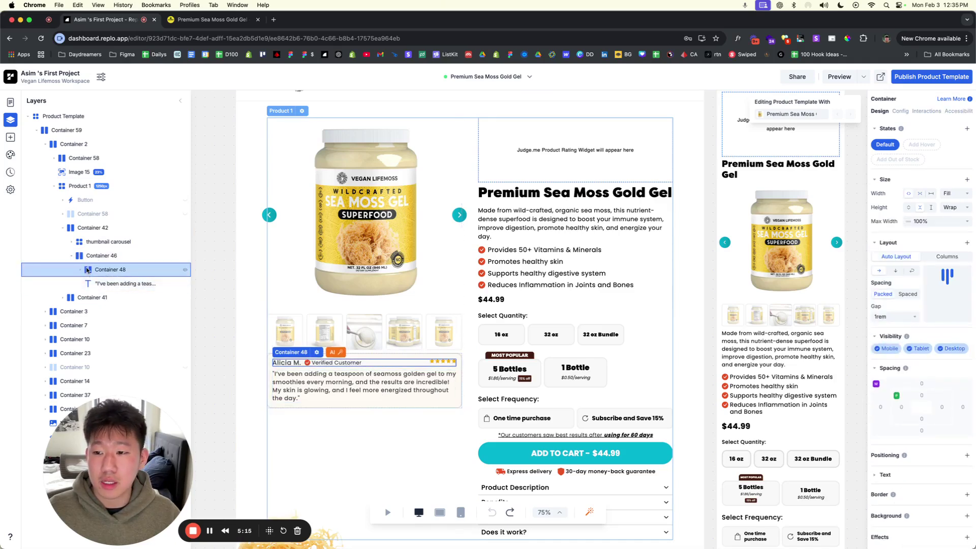
Step: Expand Container 48 and its nested Container 47 to examine the reviewer details, collapse Container 47, and reselect the review block
left_click(82, 270)
left_click(136, 288)
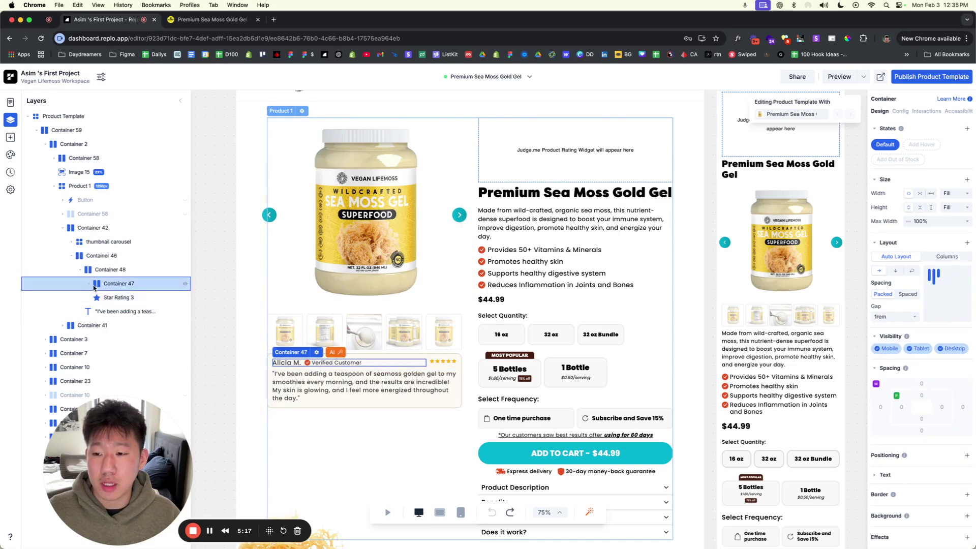
left_click(89, 284)
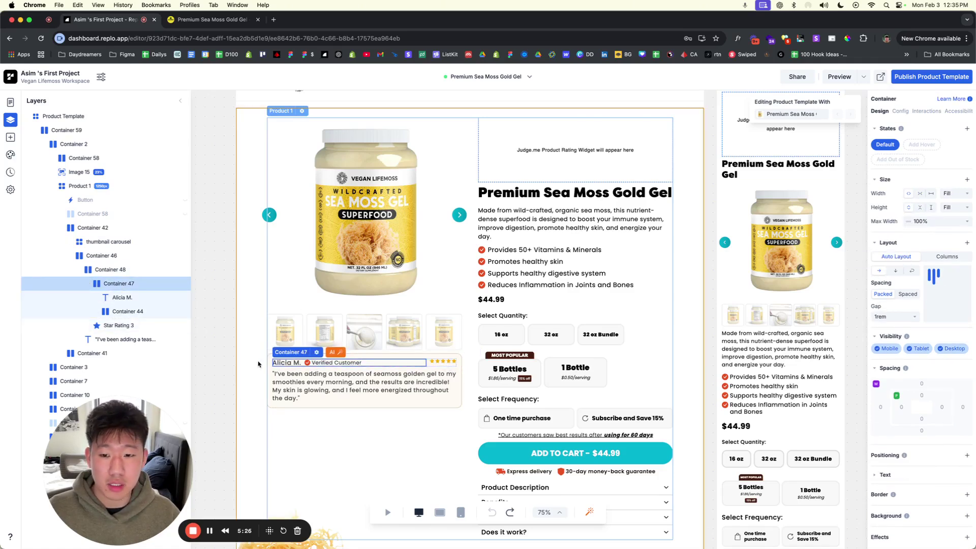
left_click(89, 284)
left_click(110, 269)
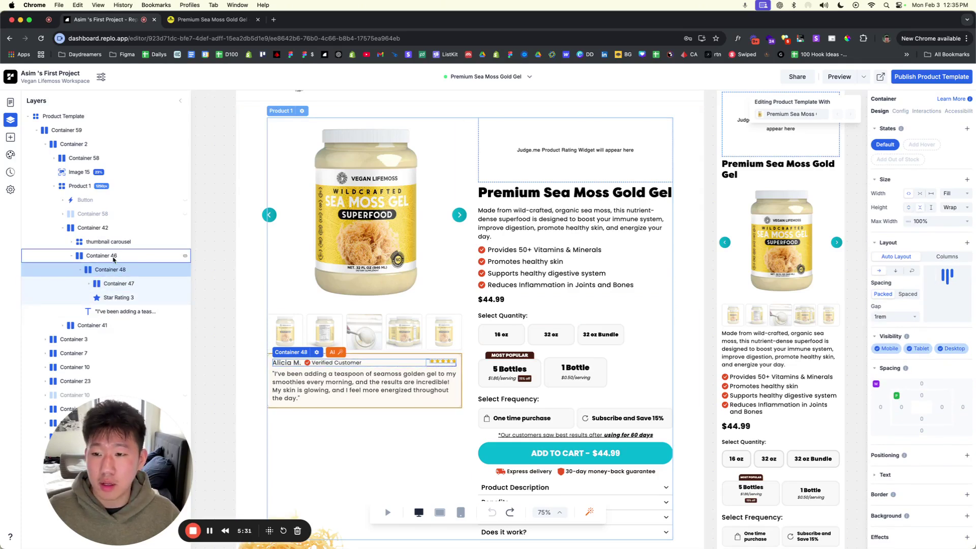
left_click(330, 349)
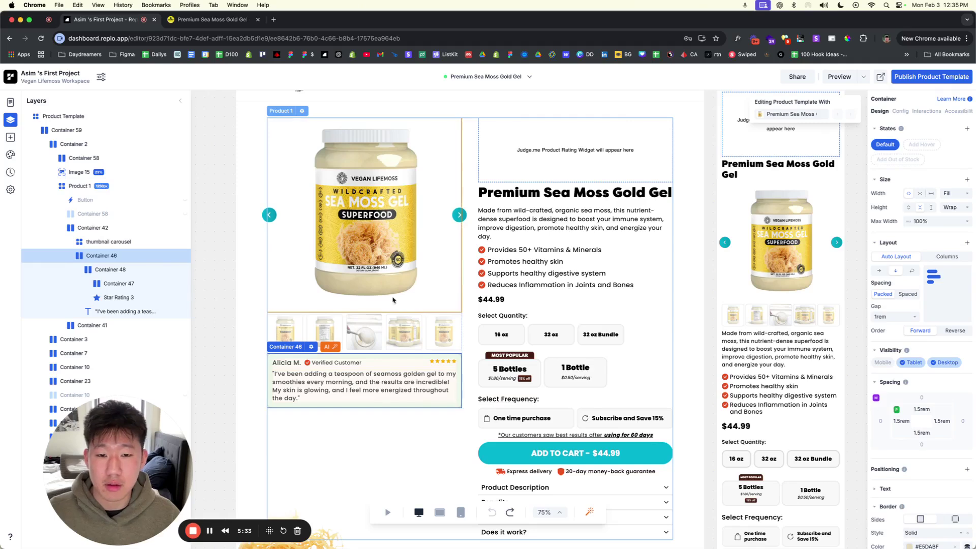
Step: Collapse Container 42 and expand Container 41 to show the layers of the product details column
left_click(93, 326)
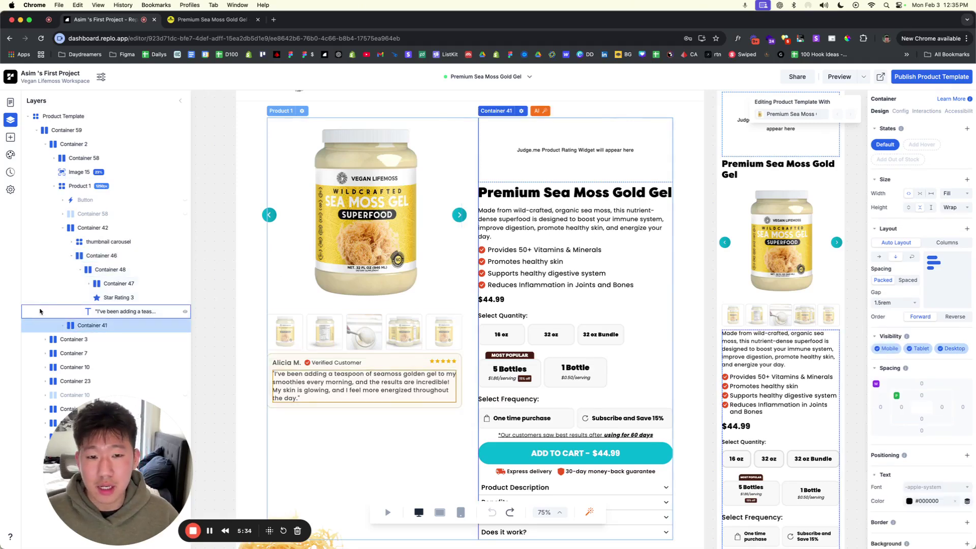
left_click(62, 229)
left_click(62, 243)
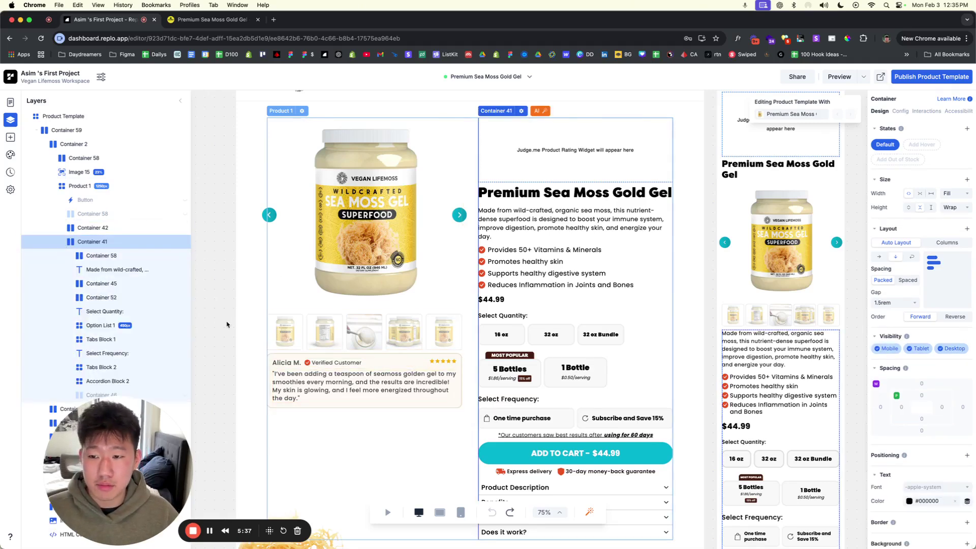
Step: Inspect the dynamic product title and the Judge.me Product Rating Widget inside Container 58
scroll(657, 283, "down", 1)
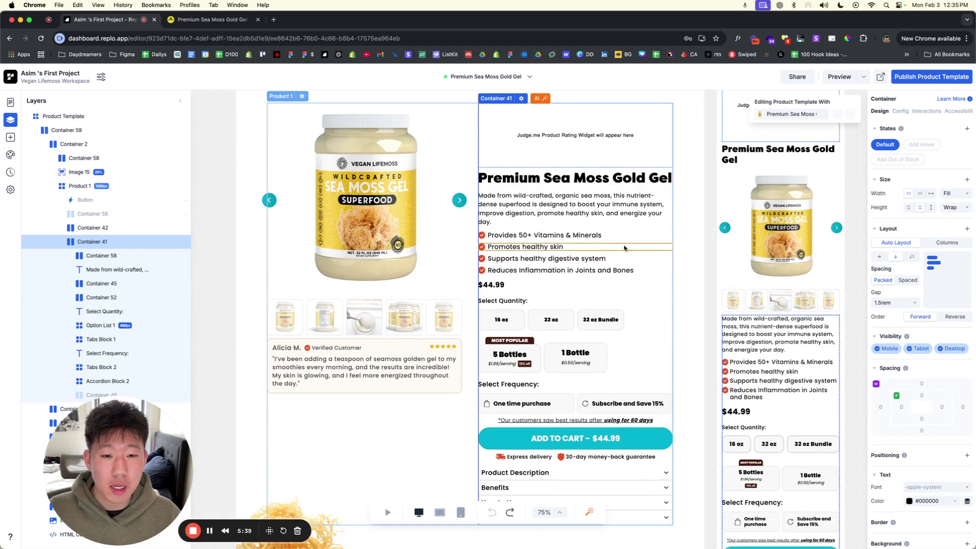
right_click(635, 179)
left_click(602, 194)
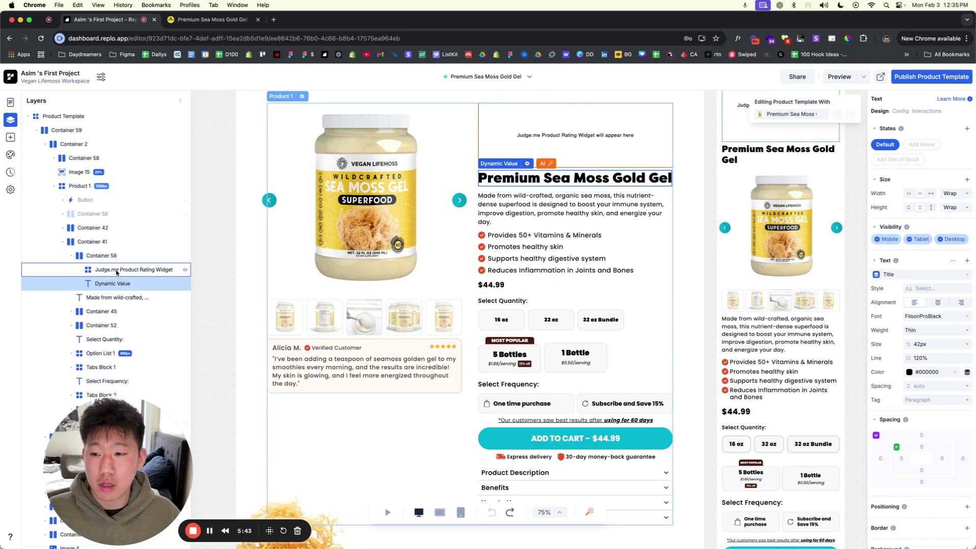
left_click(117, 273)
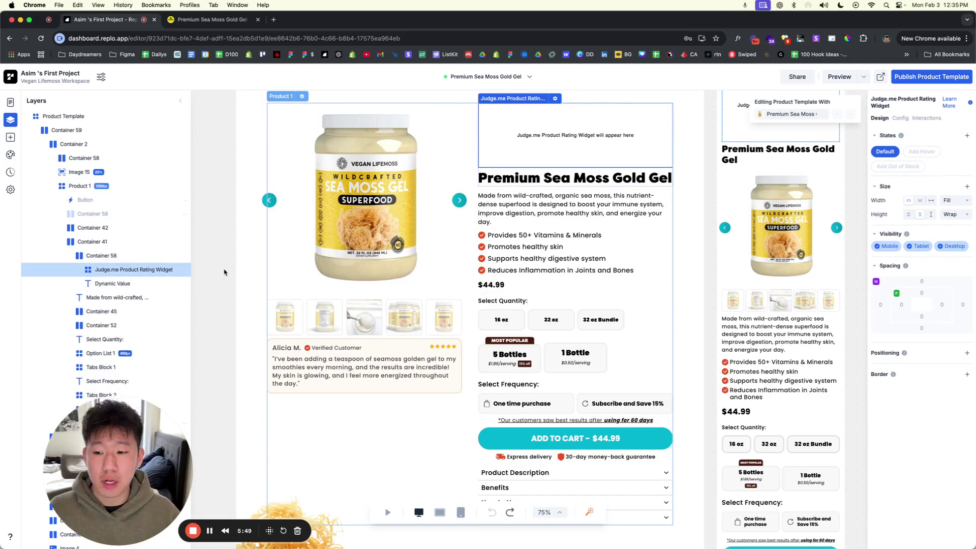
scroll(622, 222, "up", 3)
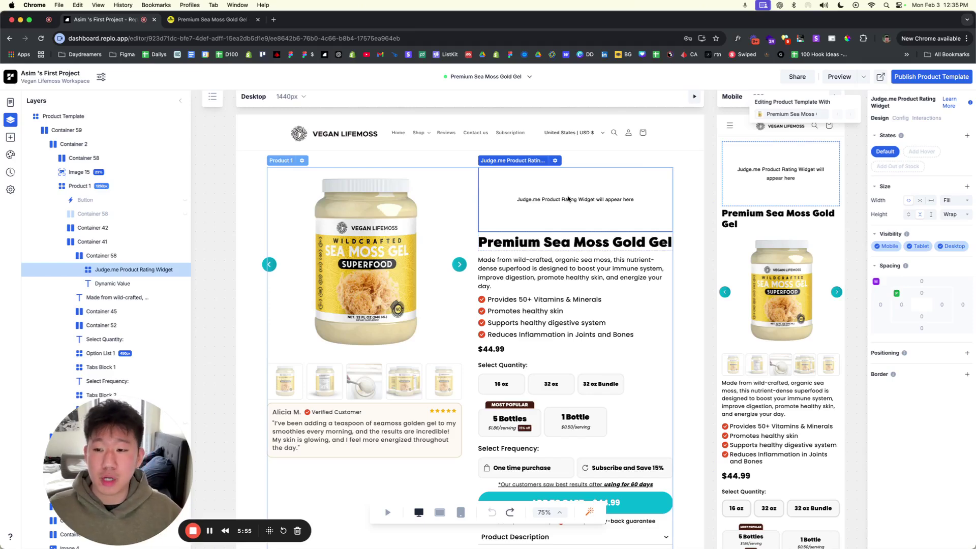
Step: Browse the insertable page and product integration components, including the review and rating widgets from Okendo, Junip, Yotpo and Loox
key("a")
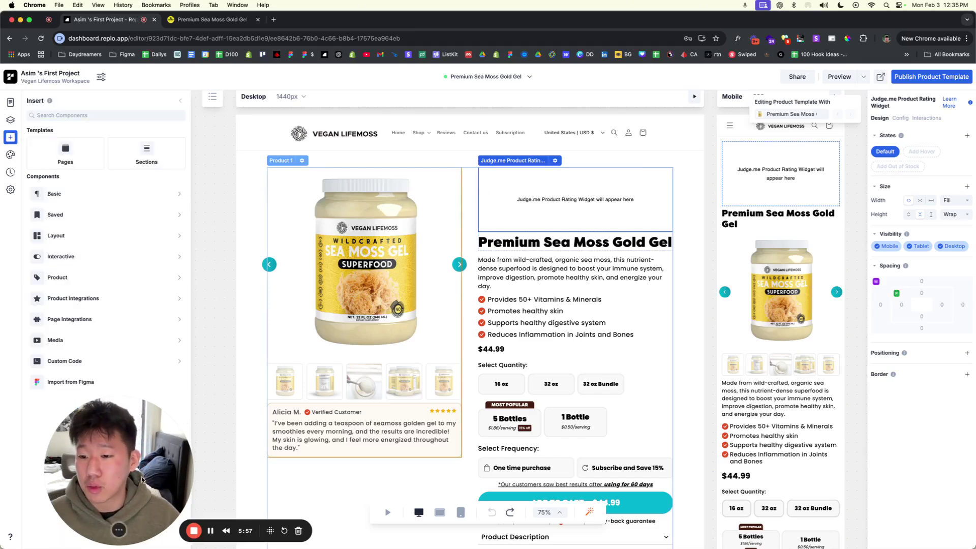
mouse_move(102, 319)
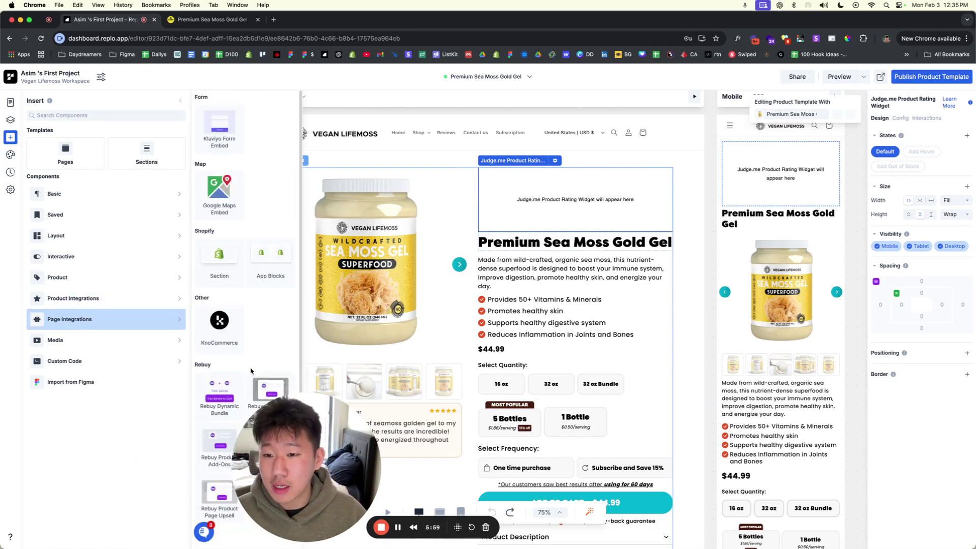
mouse_move(122, 301)
scroll(272, 300, "down", 3)
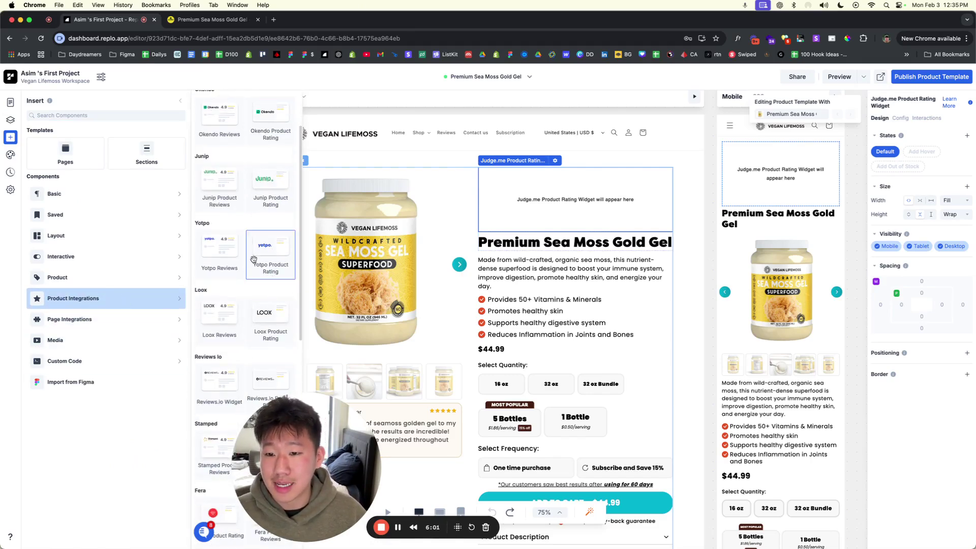
scroll(239, 249, "up", 2)
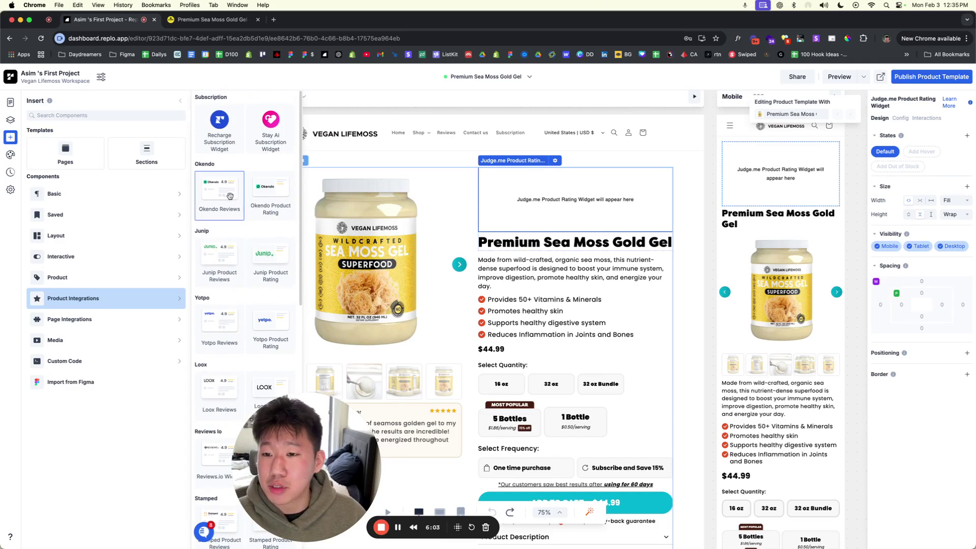
scroll(244, 239, "down", 3)
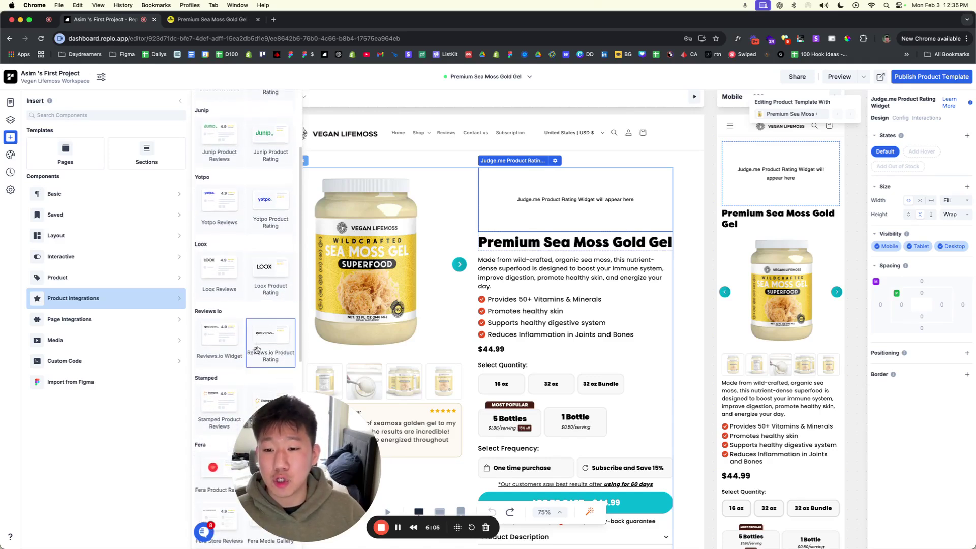
scroll(234, 402, "down", 3)
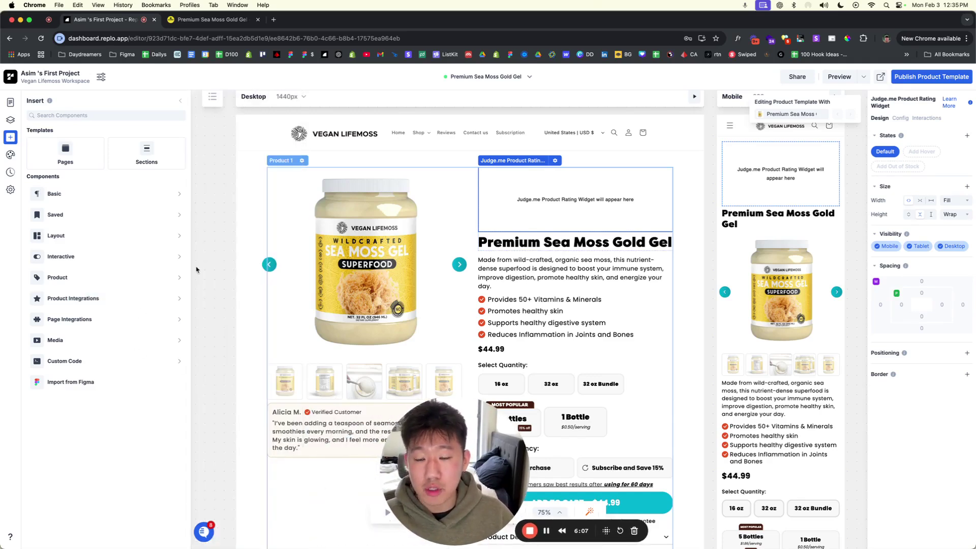
Step: Search the components for "ht" and insert a Custom Code component between the Judge.me rating widget and the product title
left_click(74, 117)
type("g")
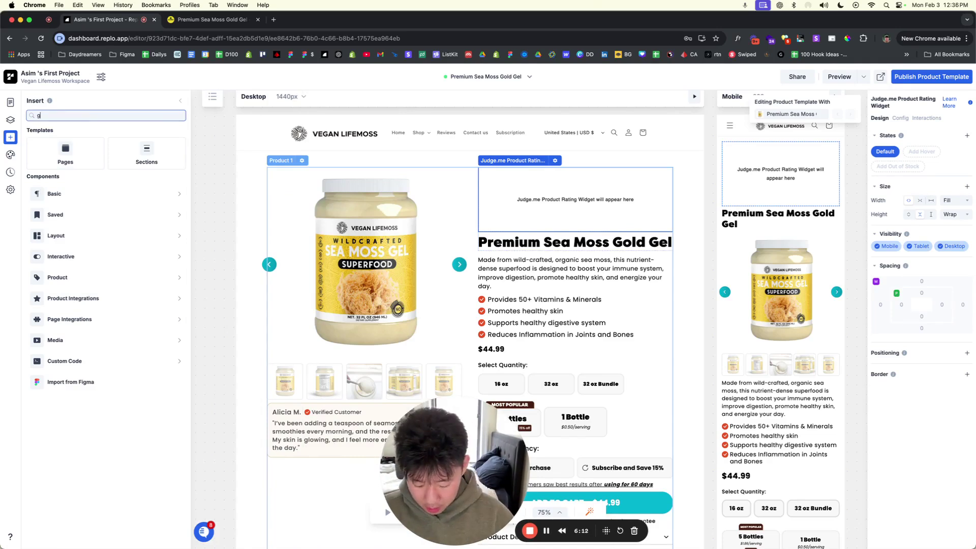
key("BackSpace")
type("ht")
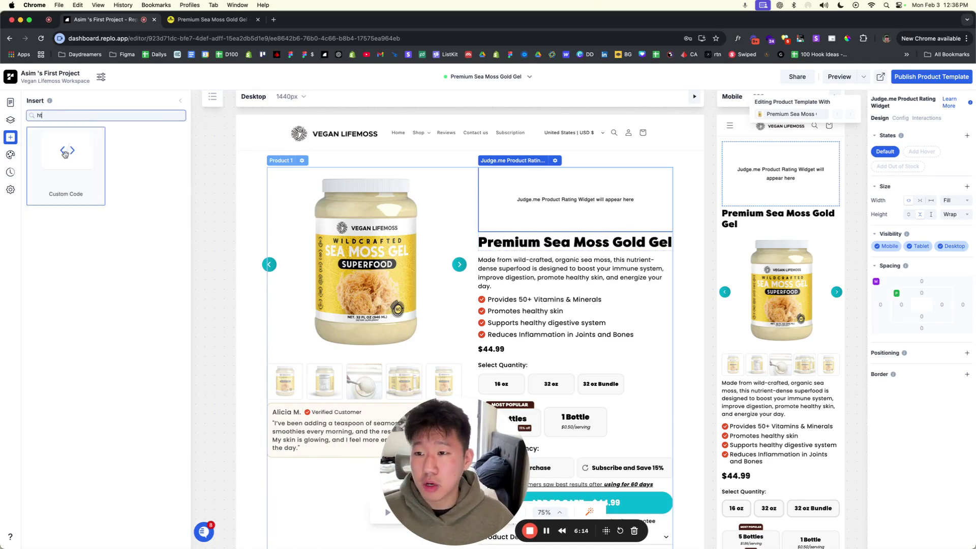
left_click_drag(65, 166, 531, 257)
Step: Open and close the HTML Content component's code editor, and delete the component
left_click(900, 111)
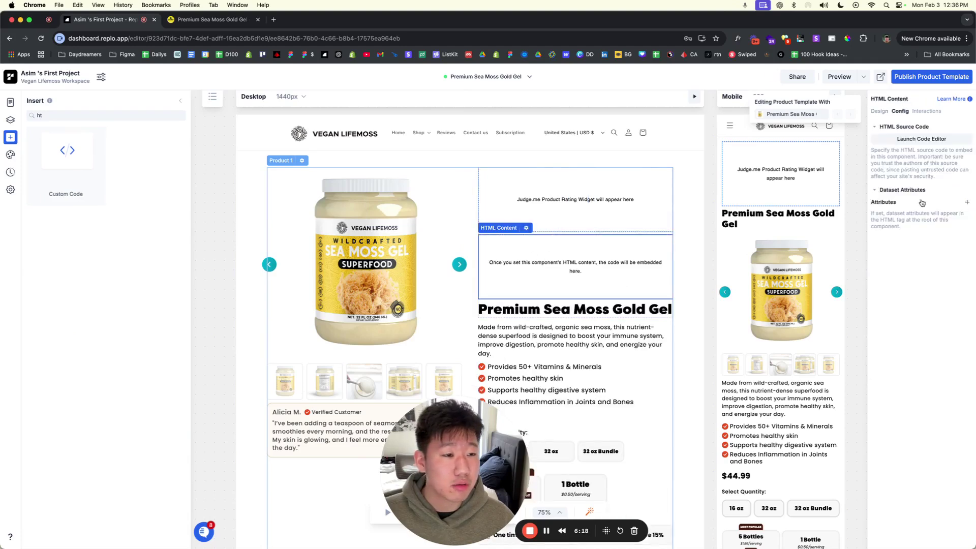
left_click(918, 139)
left_click(718, 167)
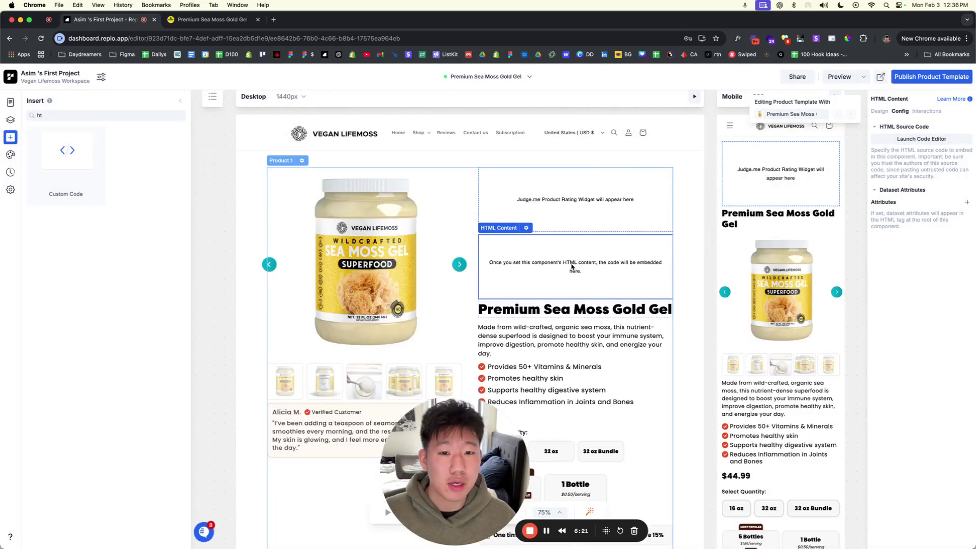
key("BackSpace")
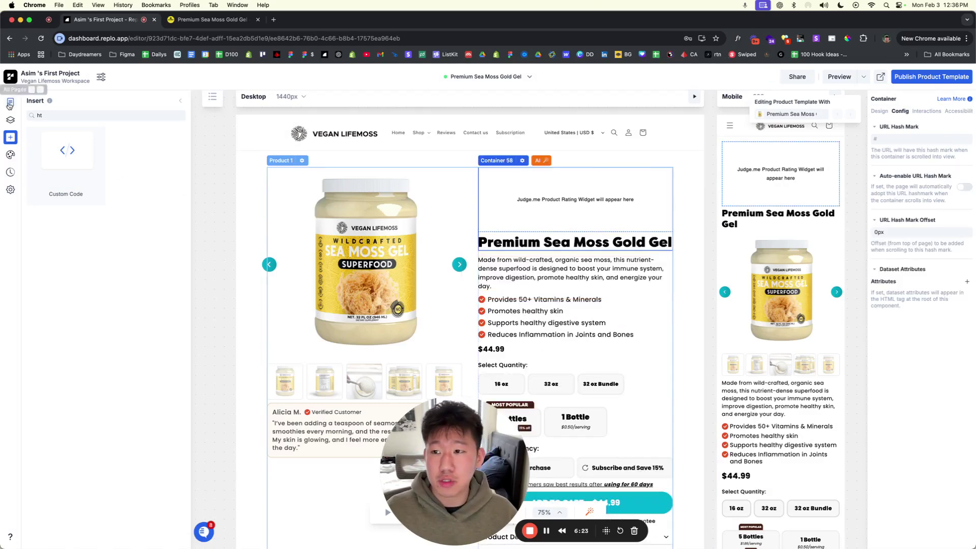
Step: Return to the layer list, select the product title, and view its dynamic data source without changing it
left_click(11, 118)
left_click(10, 118)
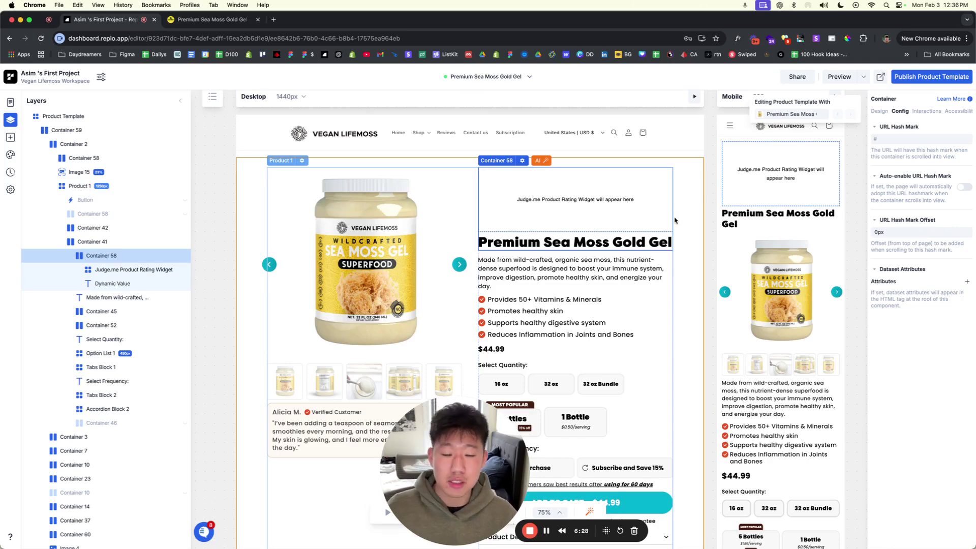
left_click(698, 215)
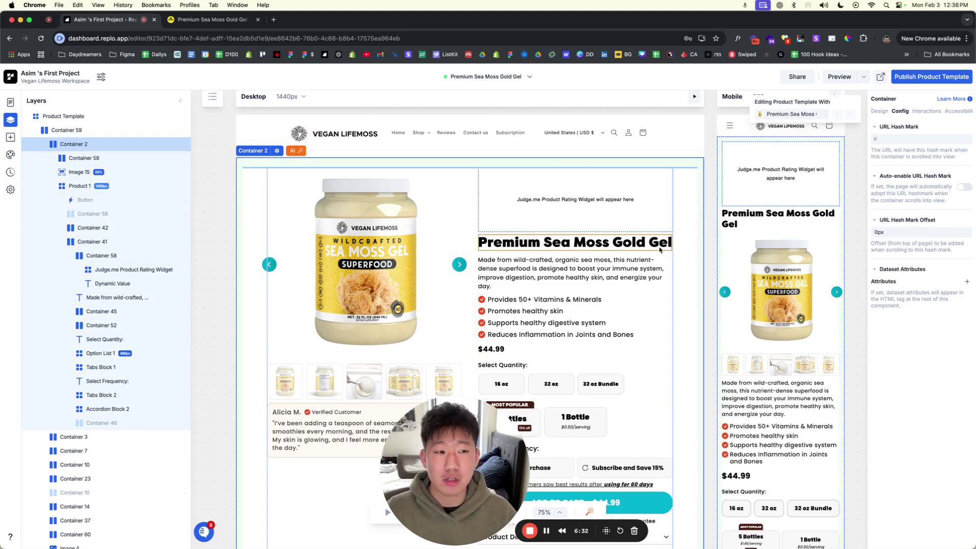
left_click(666, 243)
left_click(883, 113)
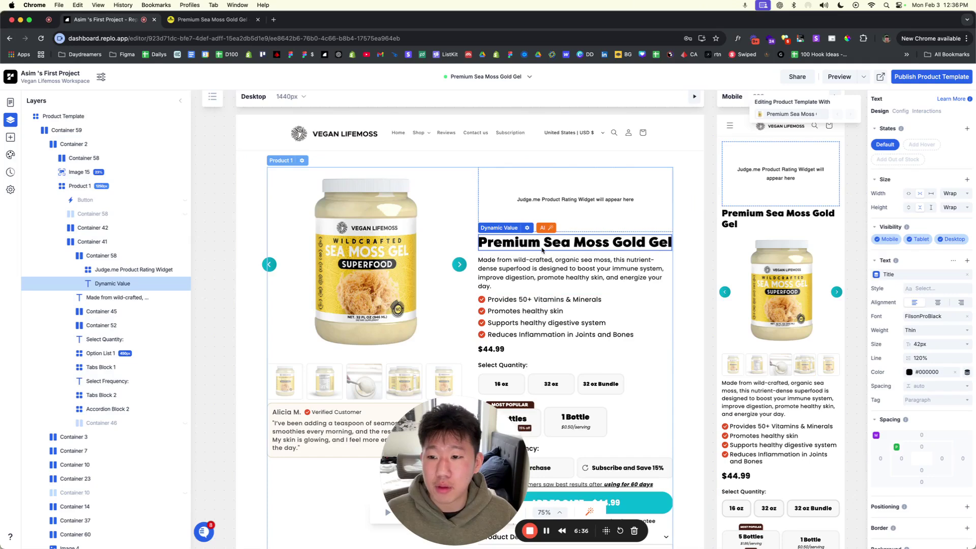
left_click(898, 275)
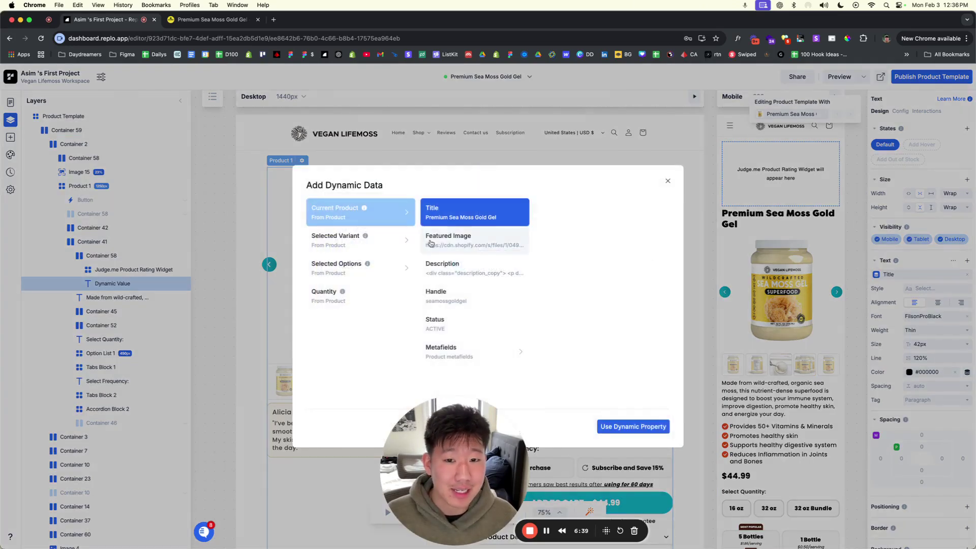
left_click(668, 181)
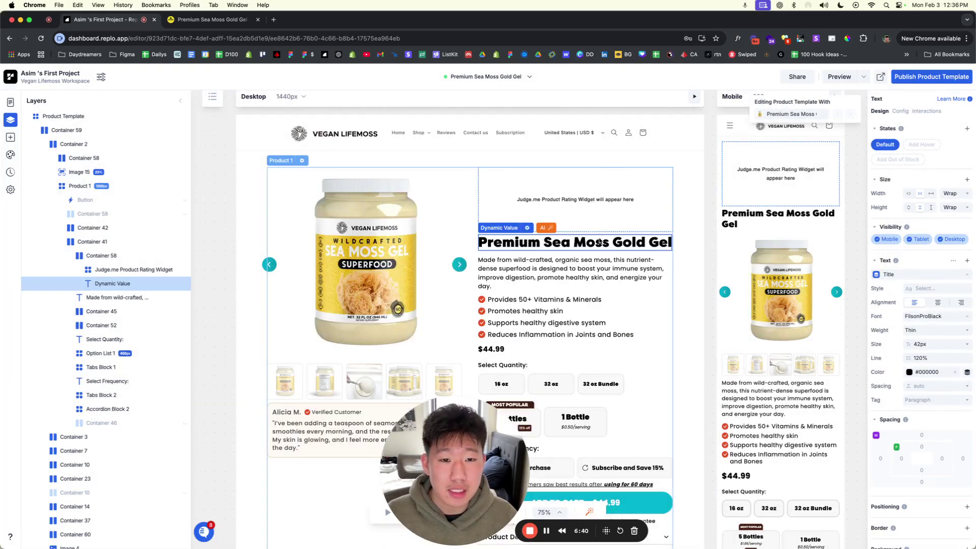
Step: Inspect the product description text and the benefit bullets, including the first bullet's Container 44 and its Check Circle Fill icon
left_click(619, 270)
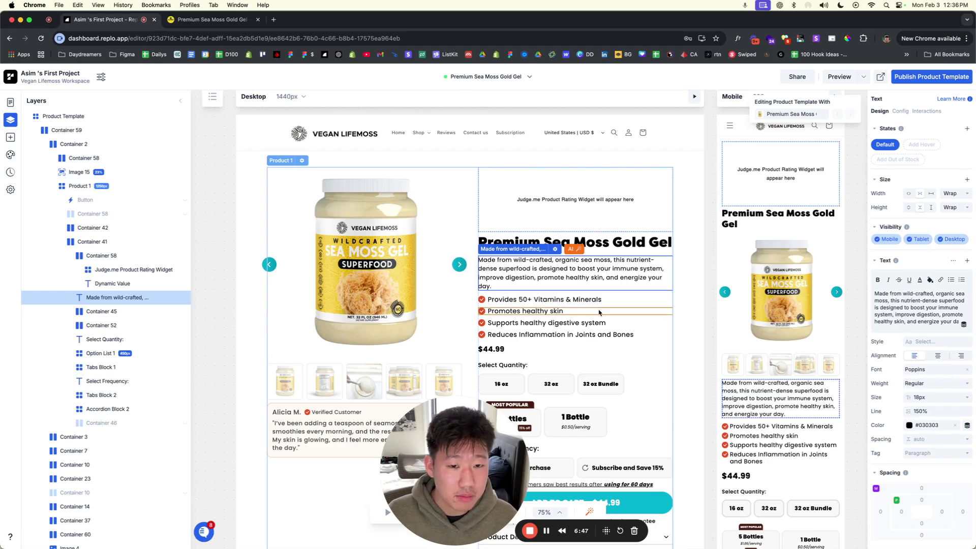
left_click(512, 300)
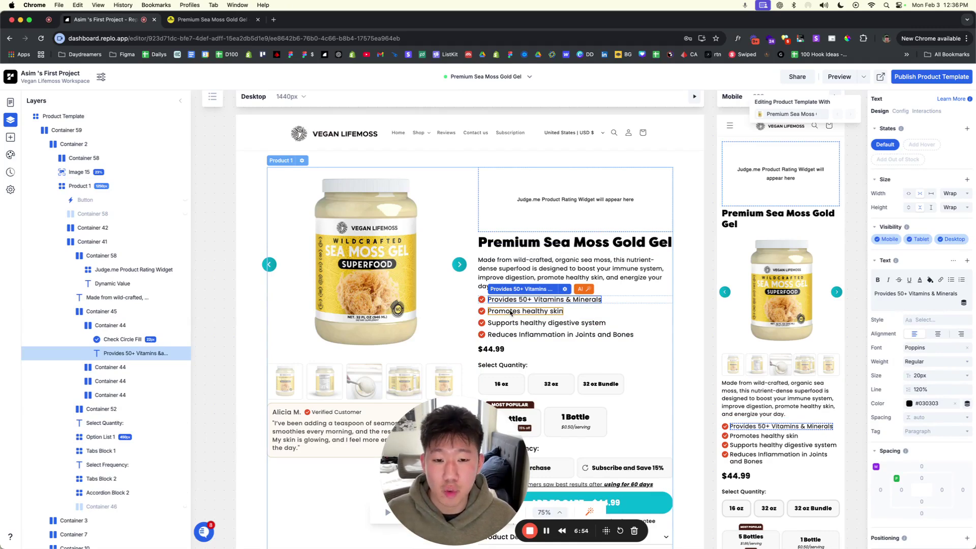
left_click(511, 312)
left_click(103, 328)
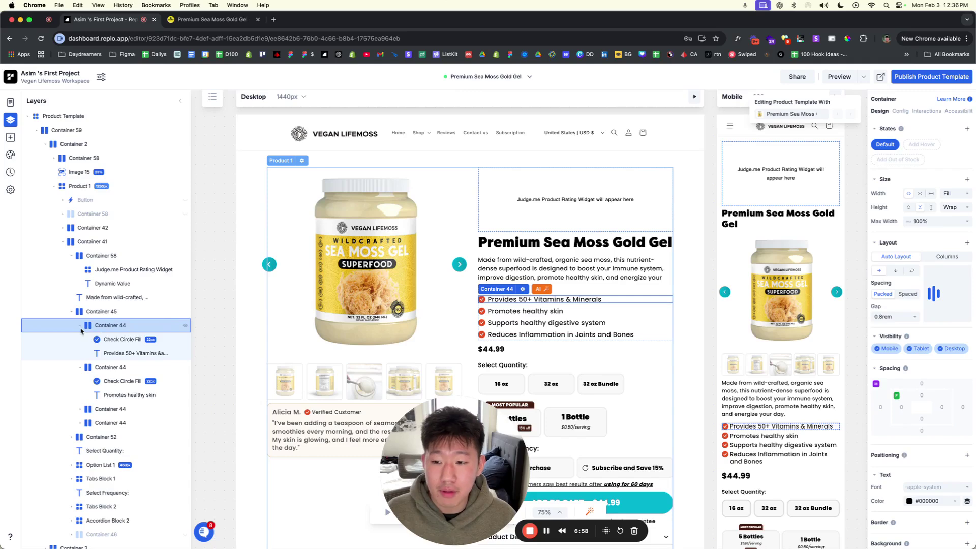
left_click(122, 339)
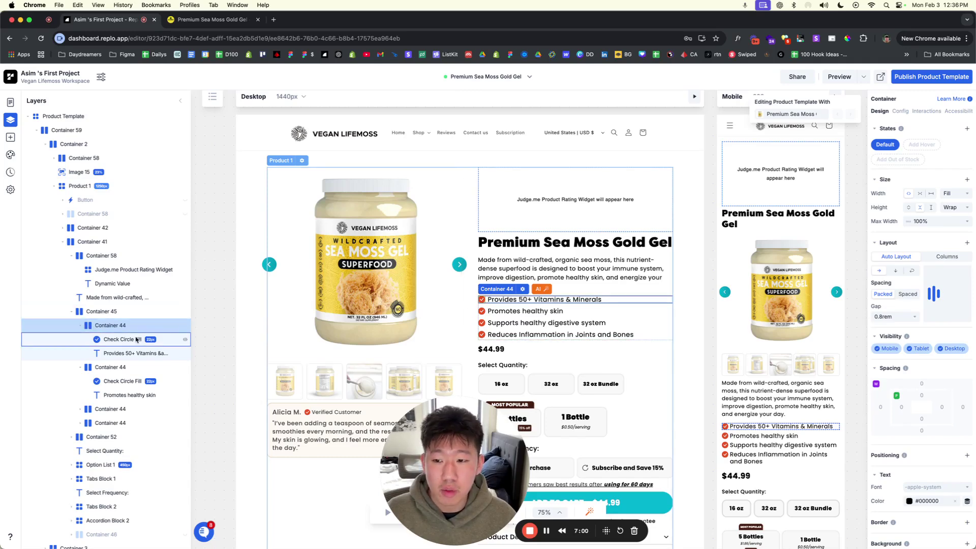
Step: Inspect the first benefit bullet's text, its Container 44, and the vertical layout of the parent Container 45
left_click(119, 354)
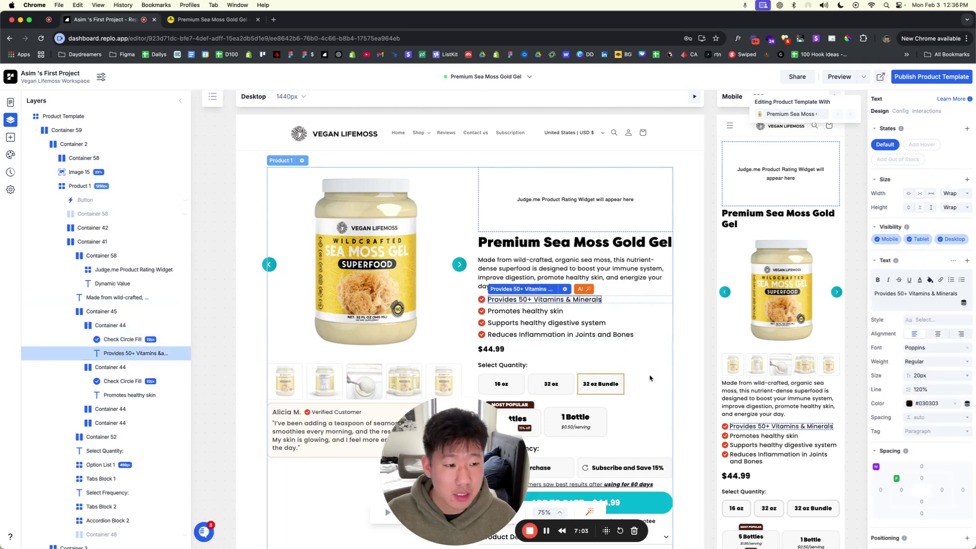
scroll(519, 377, "down", 1)
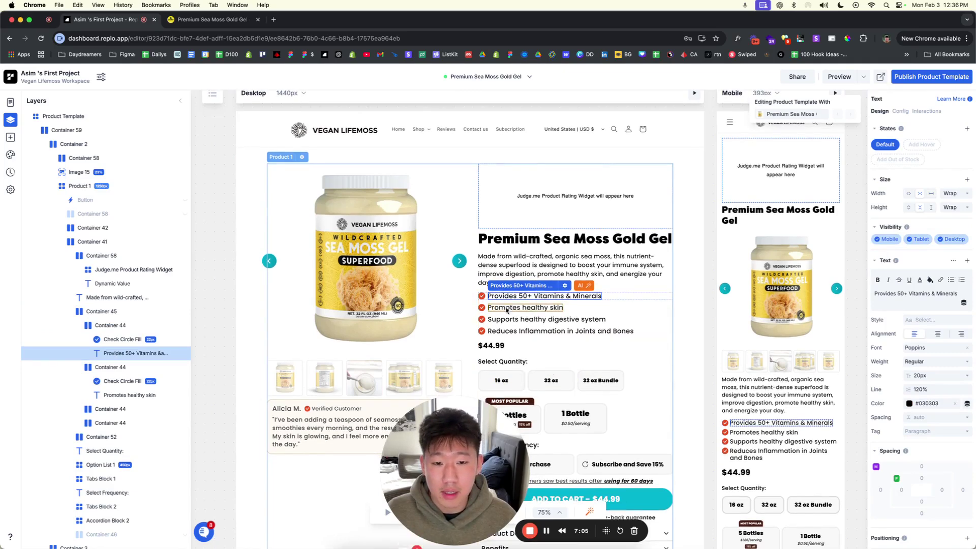
left_click(491, 305)
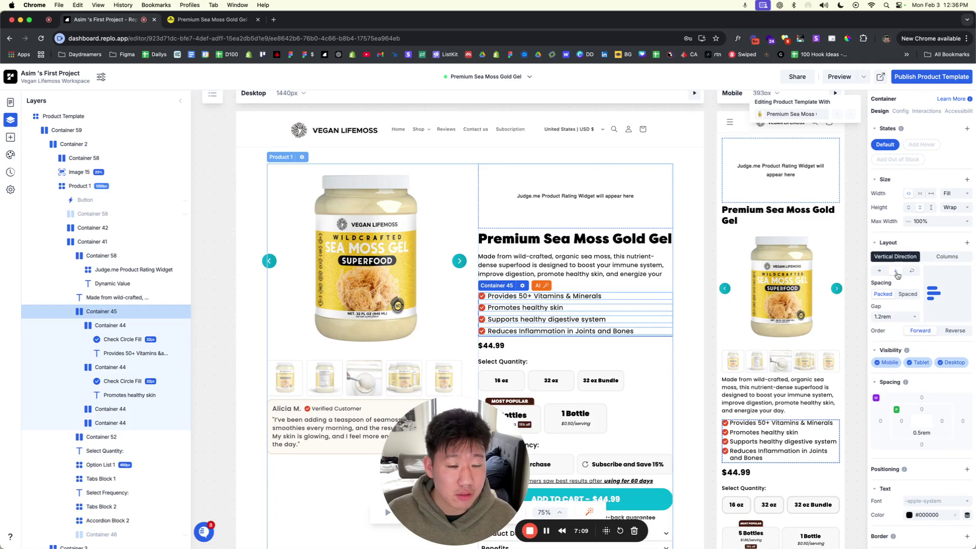
left_click(118, 326)
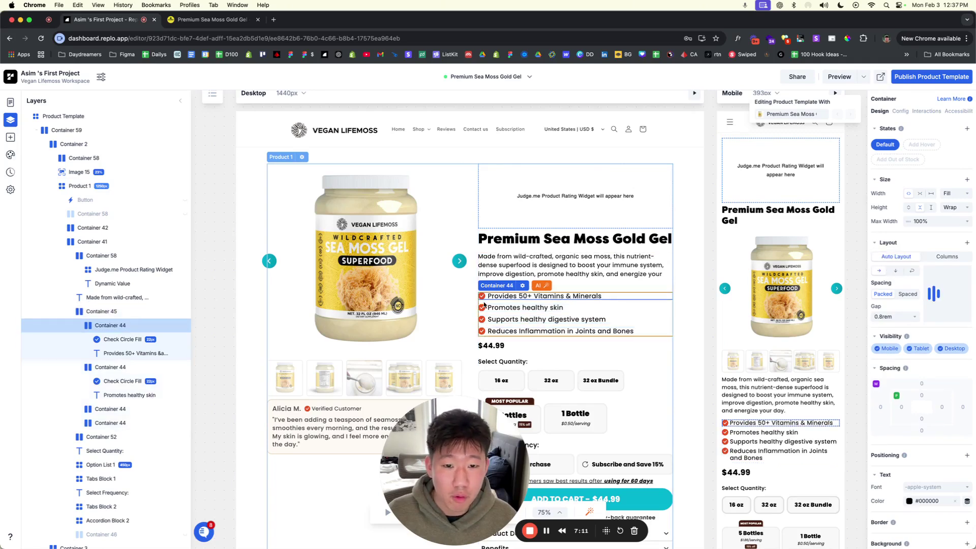
left_click(184, 311)
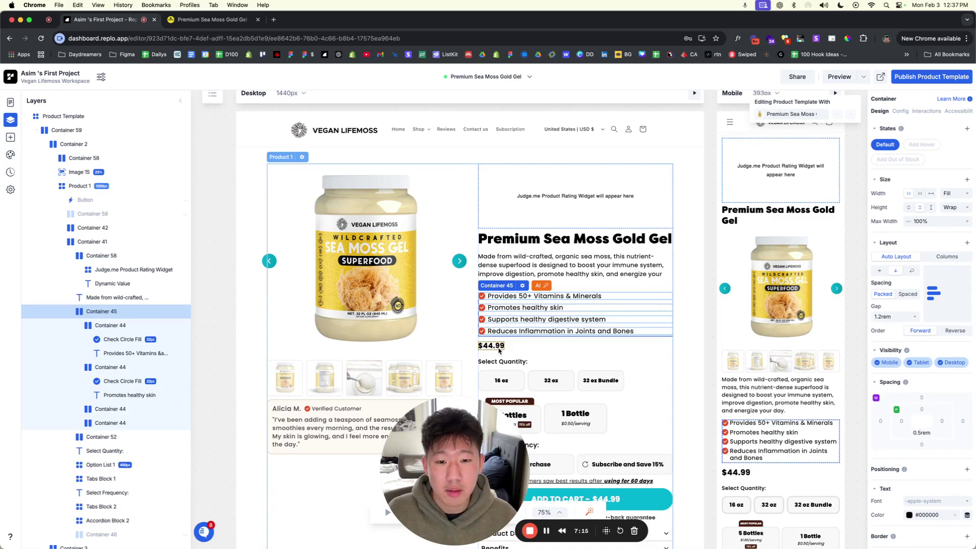
Step: Open the price text's dynamic data source, browse the Selected Variant properties, and close it without changing anything
left_click(491, 345)
left_click(913, 274)
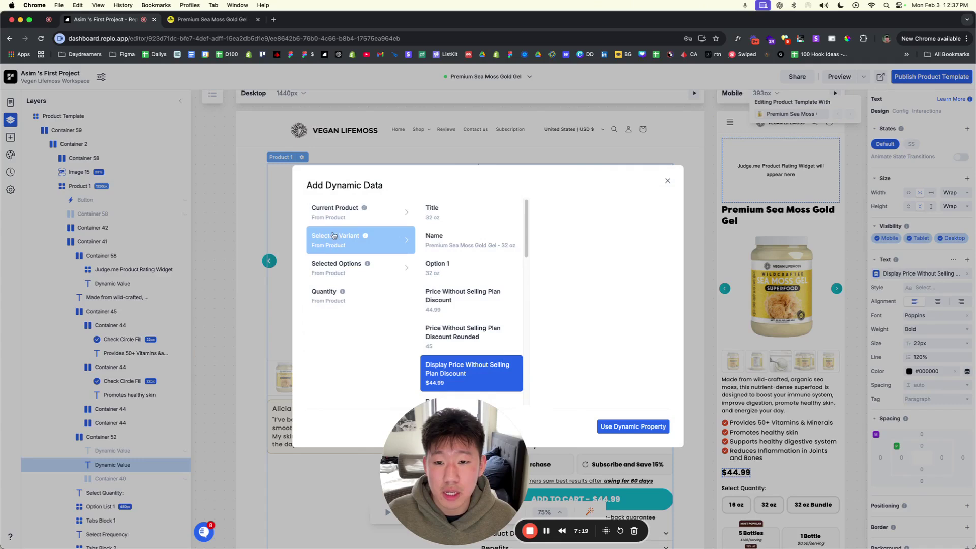
left_click(337, 216)
left_click(336, 239)
scroll(493, 337, "down", 5)
scroll(494, 337, "down", 5)
scroll(507, 271, "up", 5)
scroll(493, 305, "down", 5)
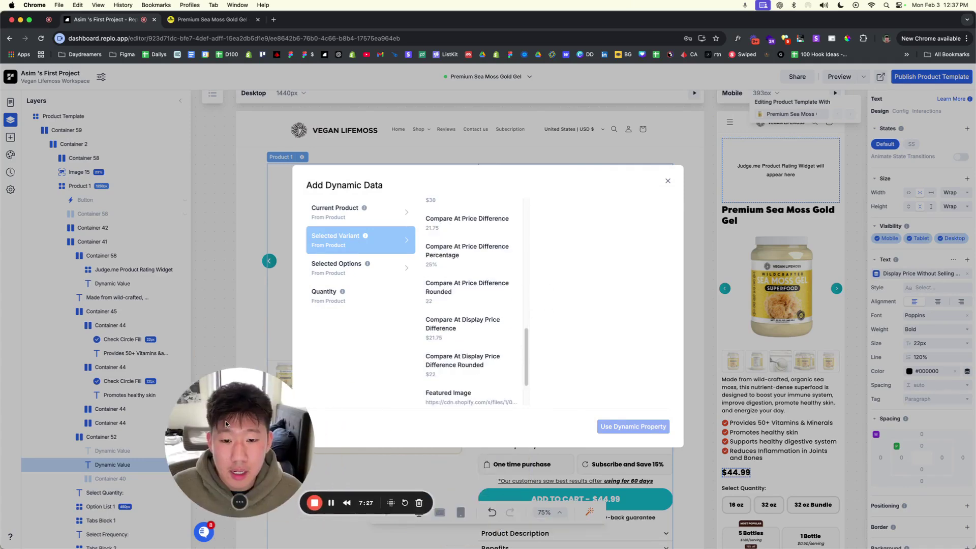
scroll(482, 326, "up", 5)
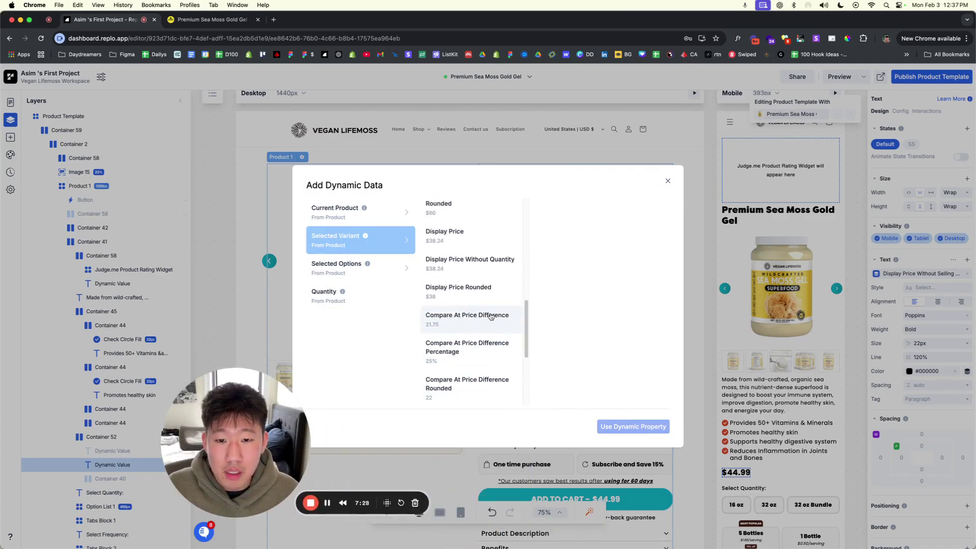
scroll(488, 318, "down", 4)
scroll(483, 317, "up", 8)
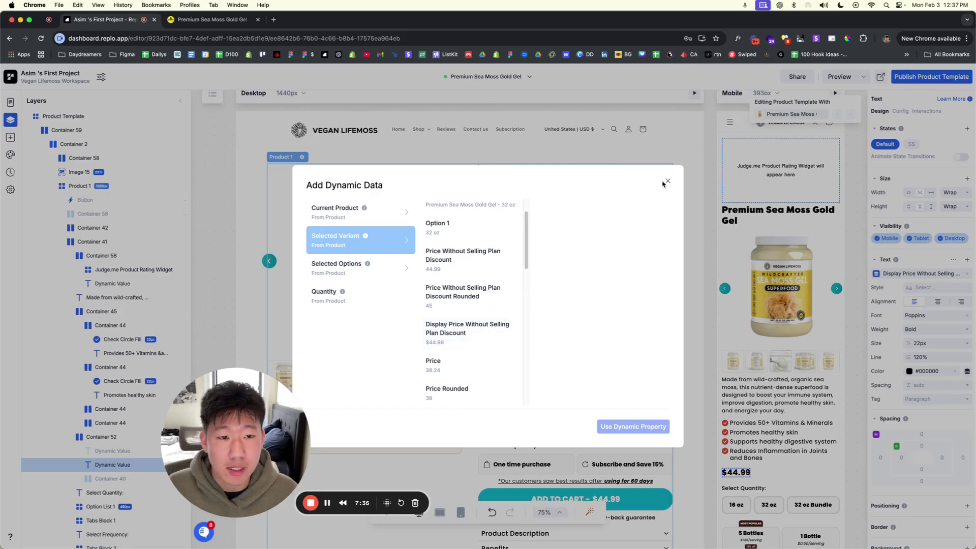
left_click(666, 182)
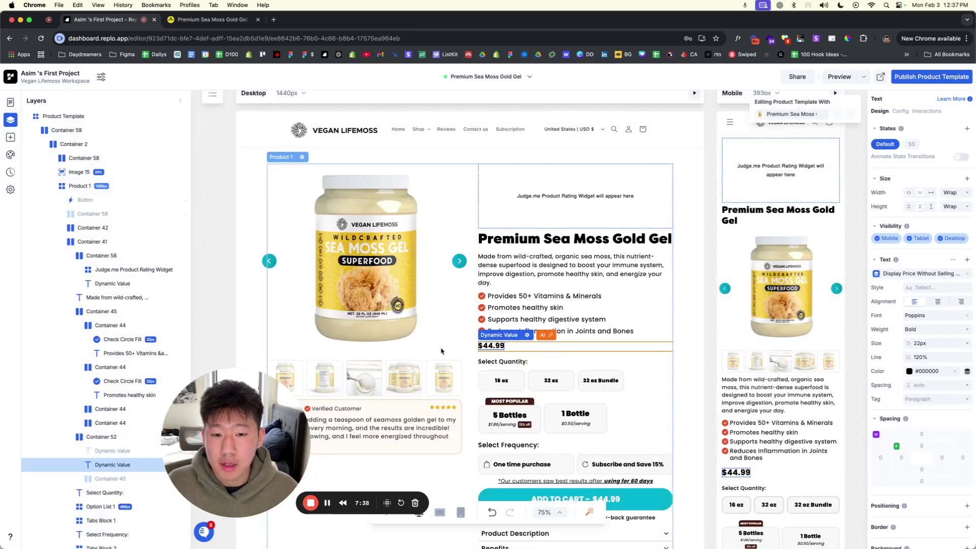
Step: Unhide the strikethrough price in Container 52, view its dynamic data source without changing it, and undo the visibility change
scroll(112, 387, "down", 2)
left_click(113, 388)
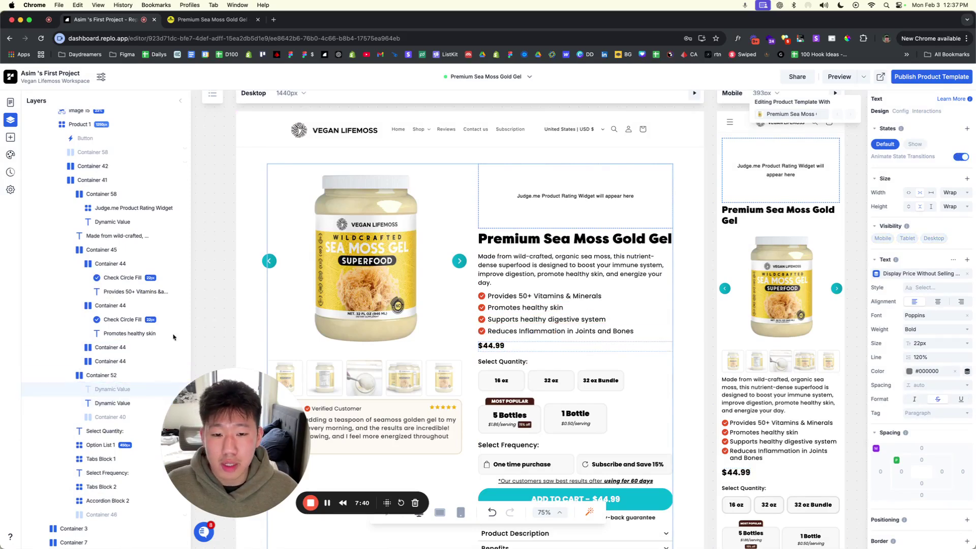
scroll(183, 336, "down", 2)
left_click(183, 331)
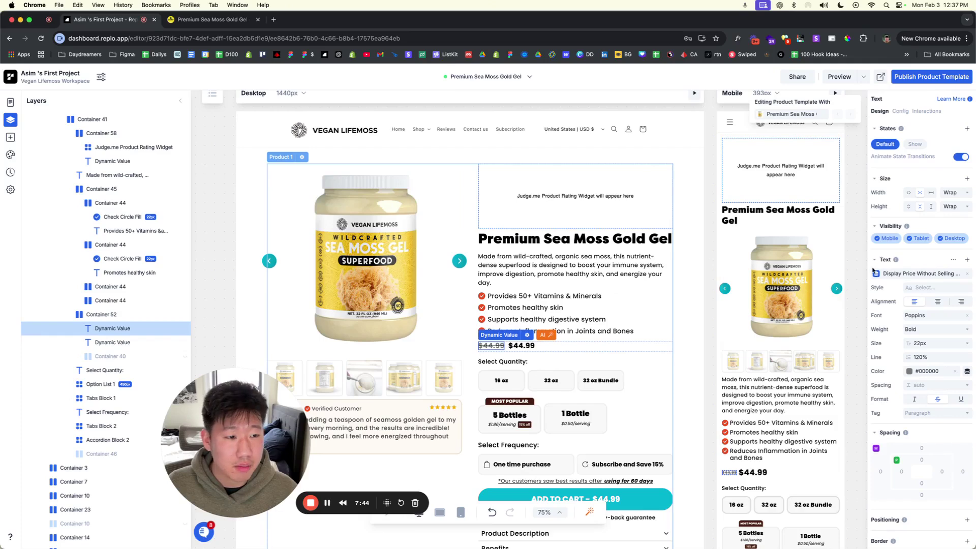
left_click(885, 273)
scroll(431, 319, "down", 3)
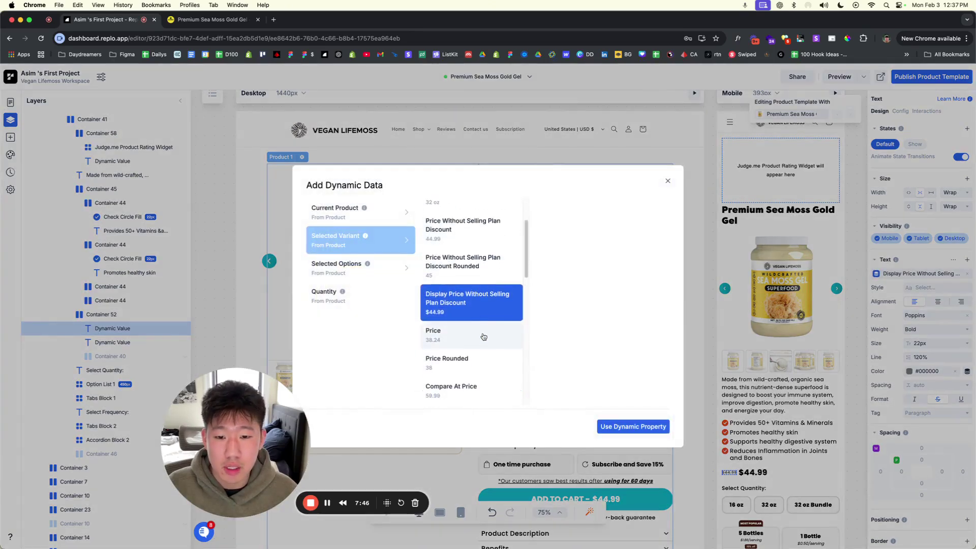
key("Escape")
key("super+z")
left_click(569, 356)
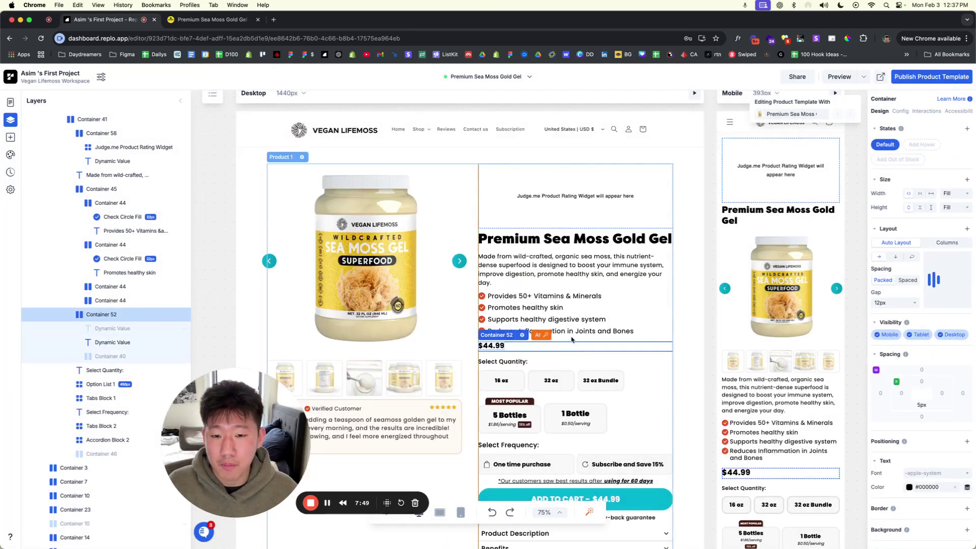
Step: Inspect the "Select Quantity:" heading text below the price
scroll(605, 362, "down", 1)
left_click(647, 364)
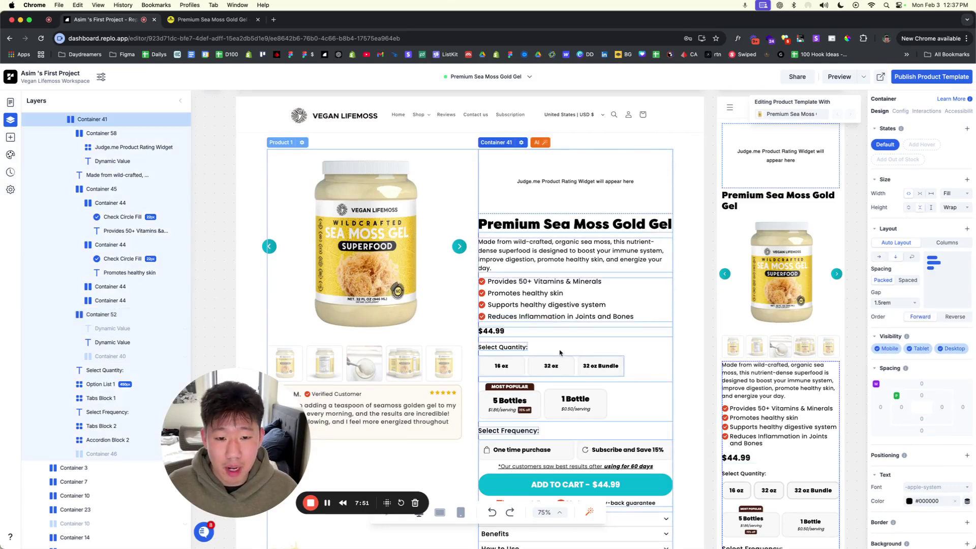
left_click(507, 349)
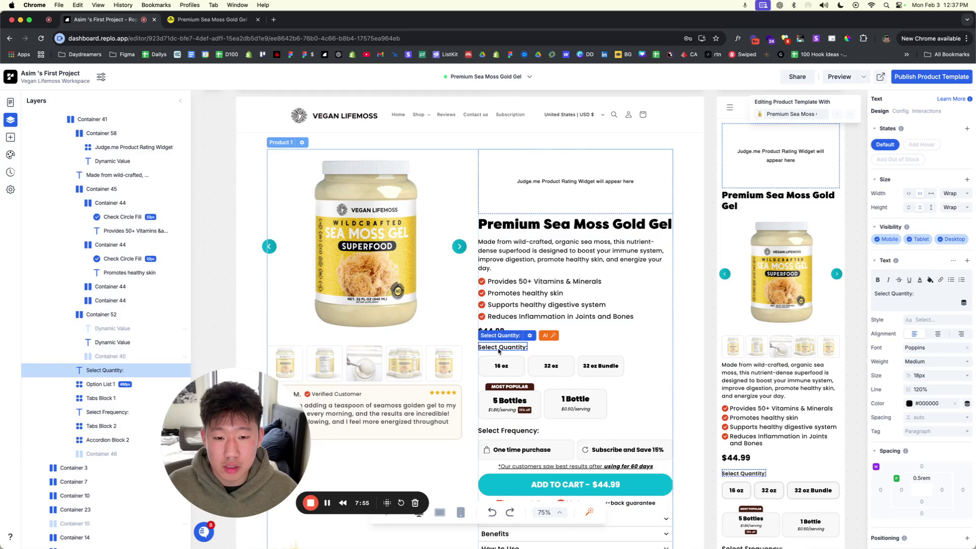
scroll(498, 351, "down", 1)
scroll(120, 363, "down", 1)
Step: Expand Option List 1 in the layers and inspect its nested Container 63 holding the dynamic value
left_click(100, 371)
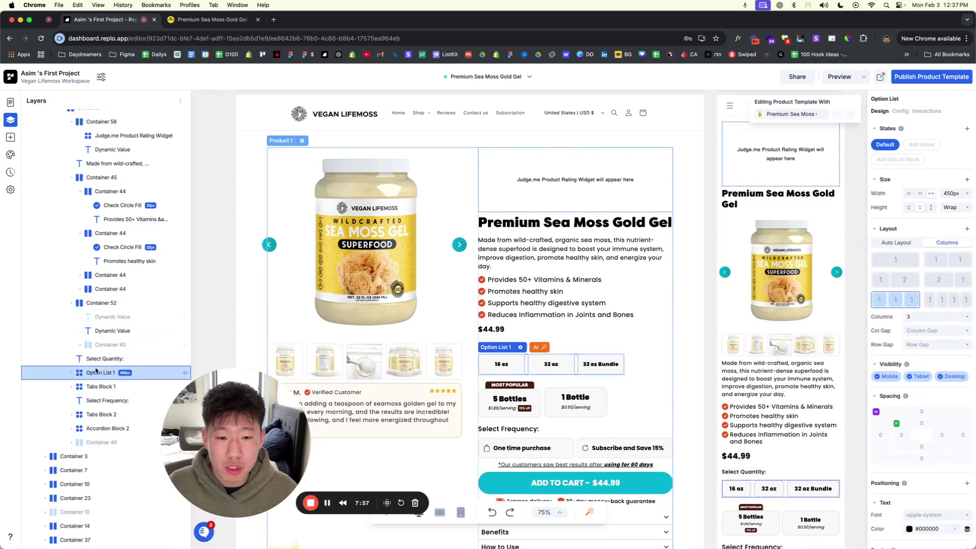
left_click(71, 372)
left_click(107, 388)
left_click(80, 387)
left_click_drag(214, 423, 549, 447)
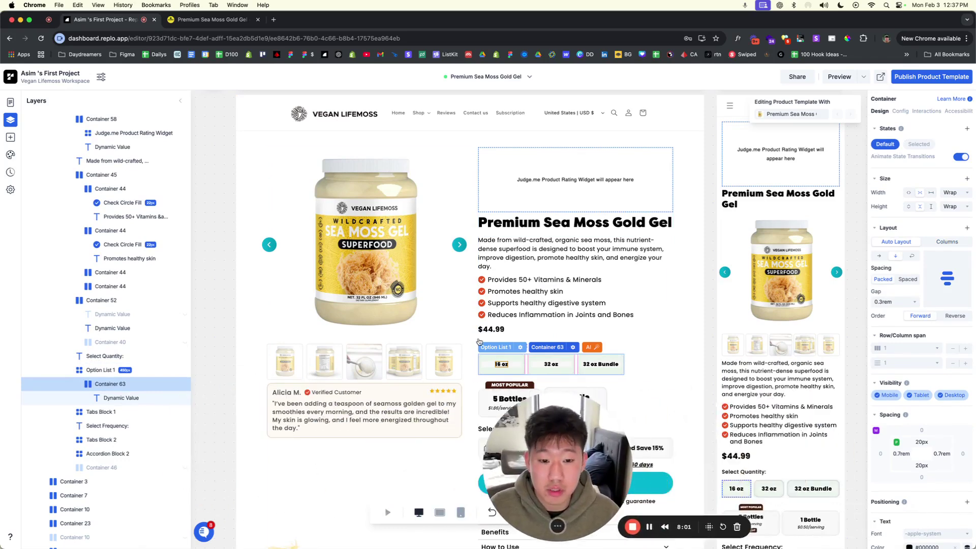
scroll(612, 284, "down", 3)
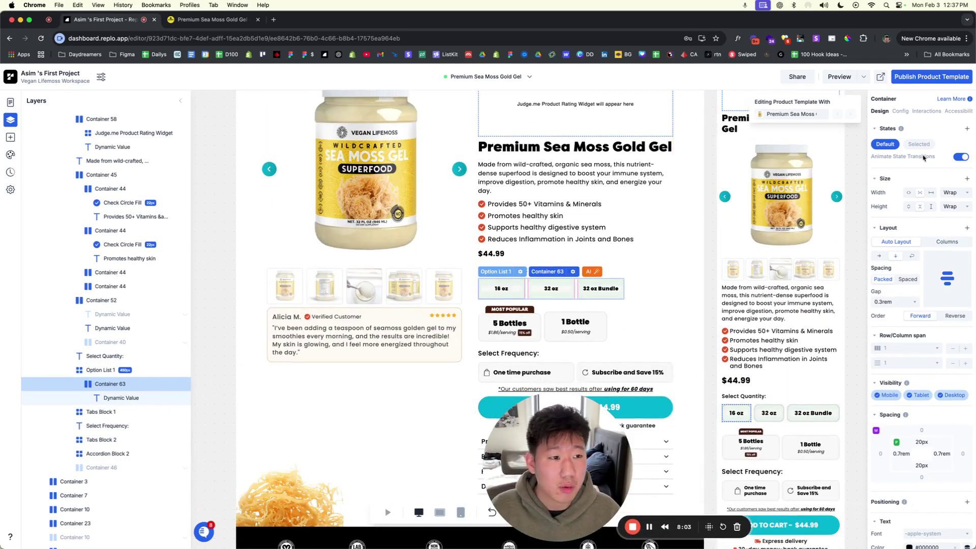
left_click(100, 357)
left_click(103, 374)
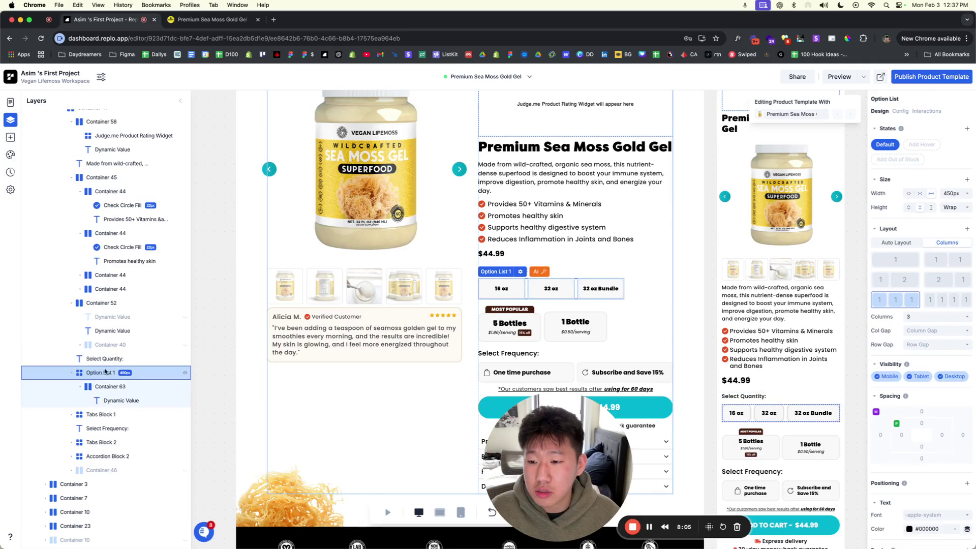
Step: Browse the Product components down to the Options group with Option List with Radio, and return to the existing size option list
left_click(10, 138)
left_click(58, 277)
scroll(270, 239, "down", 5)
scroll(274, 238, "down", 9)
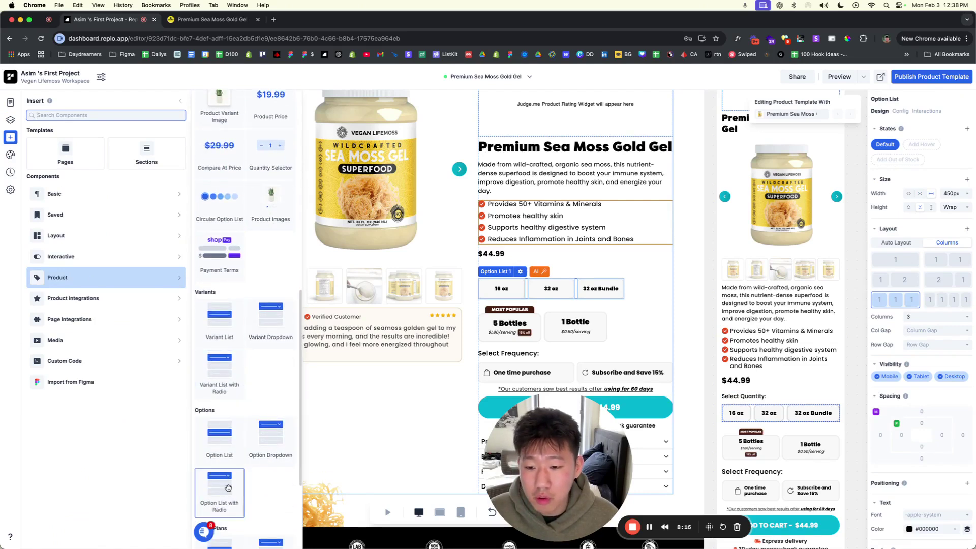
left_click_drag(228, 488, 524, 298)
left_click(527, 297)
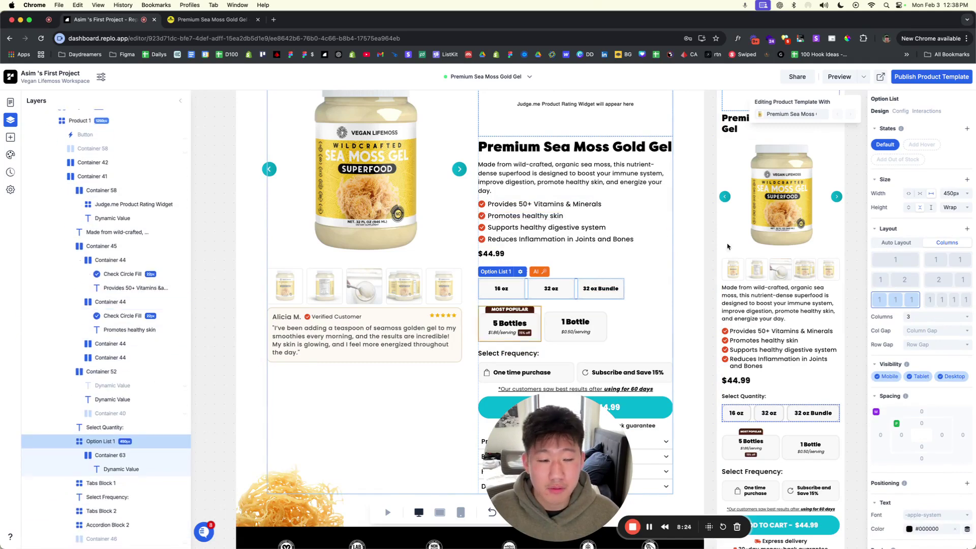
Step: View Option List 1's configuration, including its Current Product source, Size option and selectable option values, without changing it
left_click(897, 112)
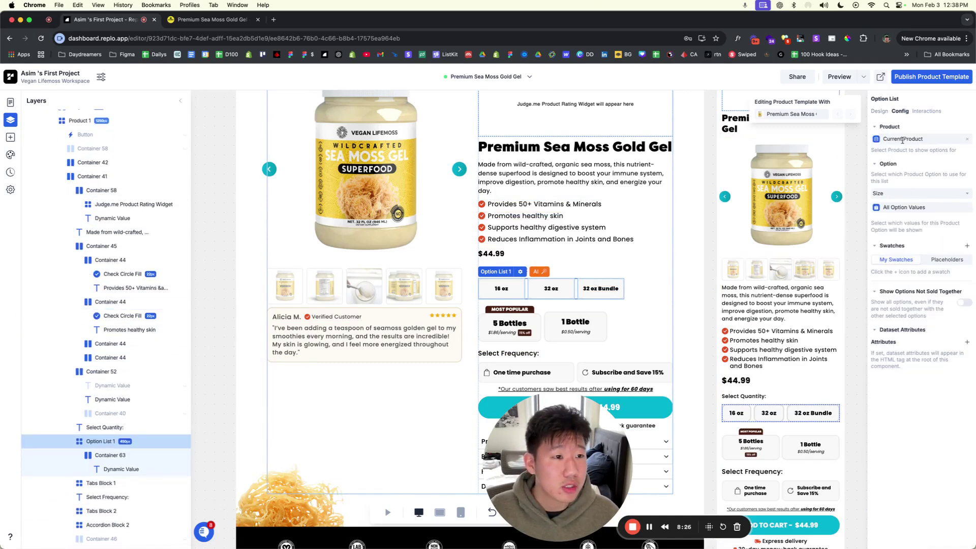
left_click(893, 208)
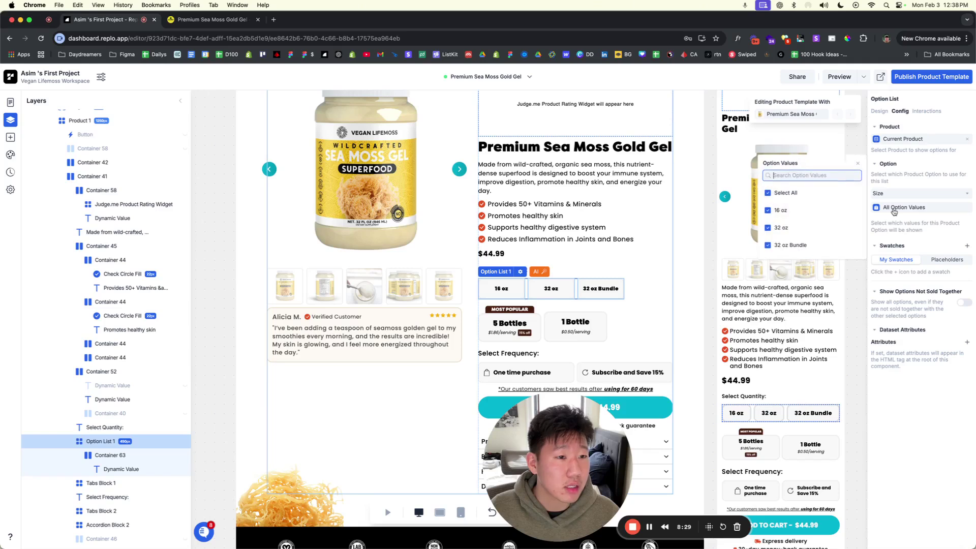
left_click(910, 198)
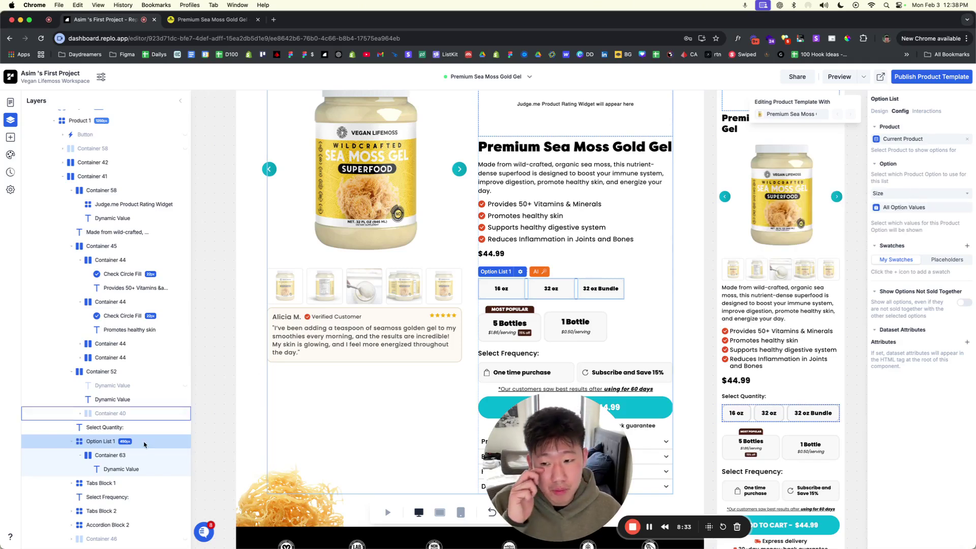
Step: Inspect the design settings of the size option's Container 63, including its spacing, border and background
left_click(110, 455)
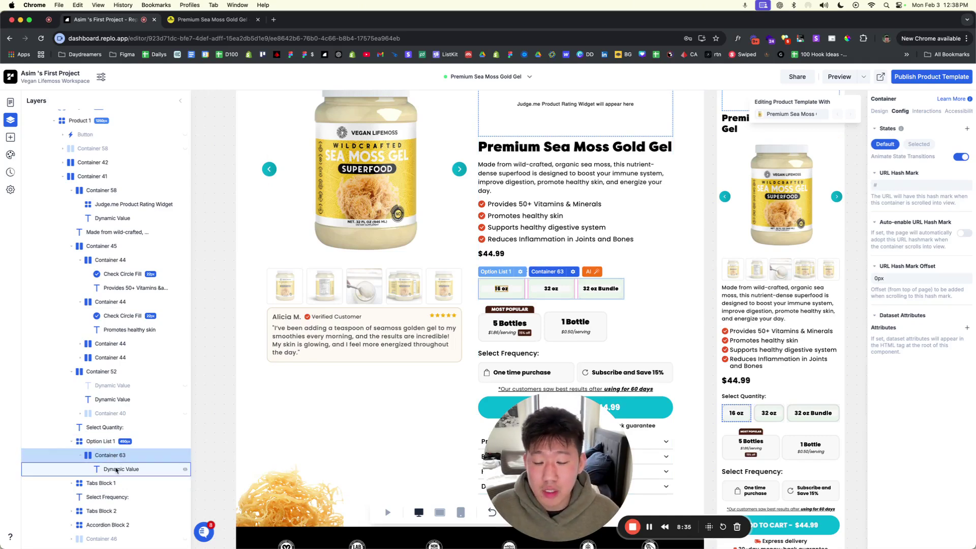
left_click(557, 290)
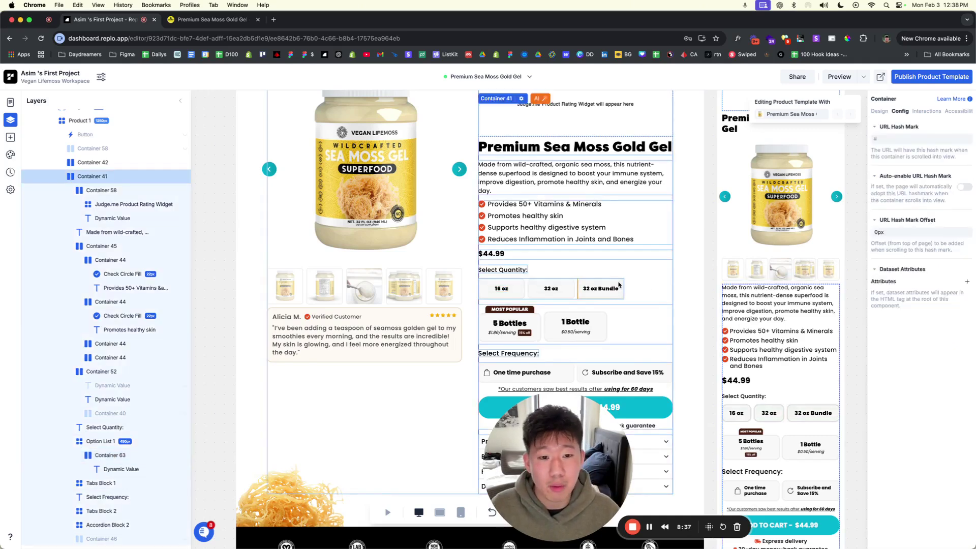
left_click(562, 288)
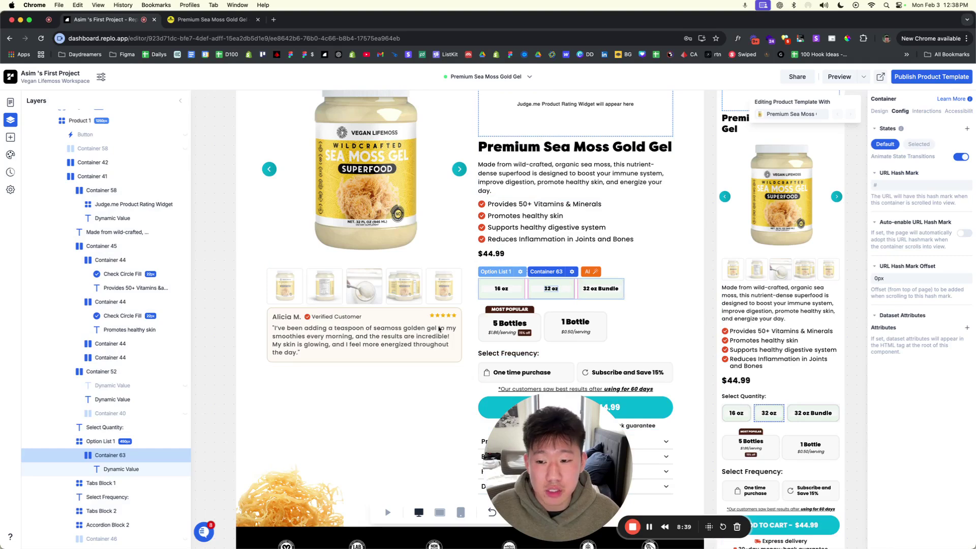
left_click(879, 111)
scroll(858, 288, "down", 3)
scroll(942, 403, "down", 5)
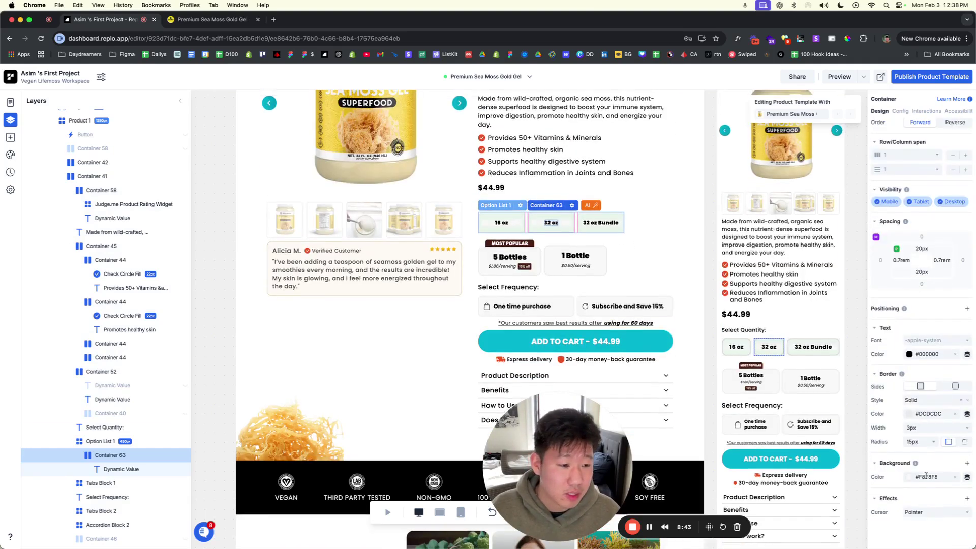
scroll(923, 457, "up", 5)
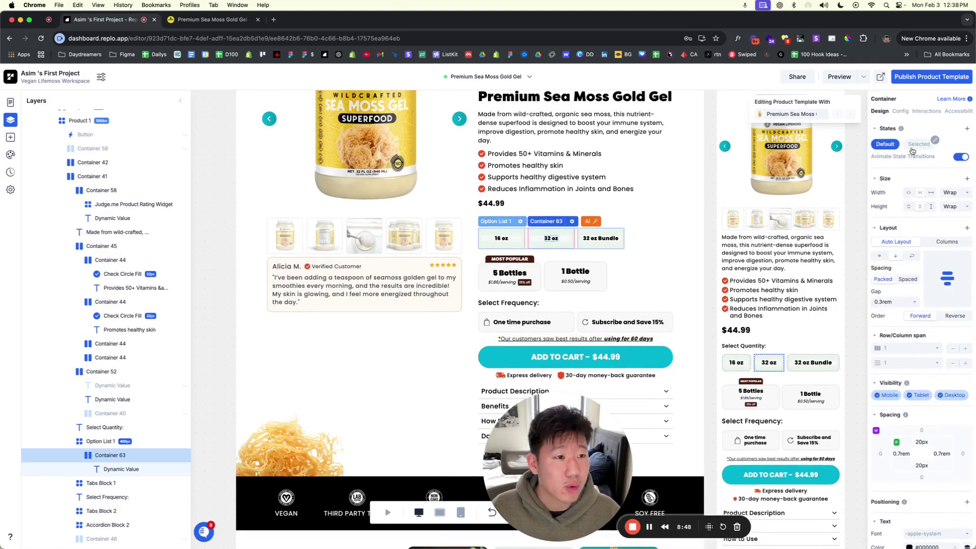
Step: Preview Container 63's Selected state, view its available Show If conditions, and close the state settings without changing them
left_click(918, 144)
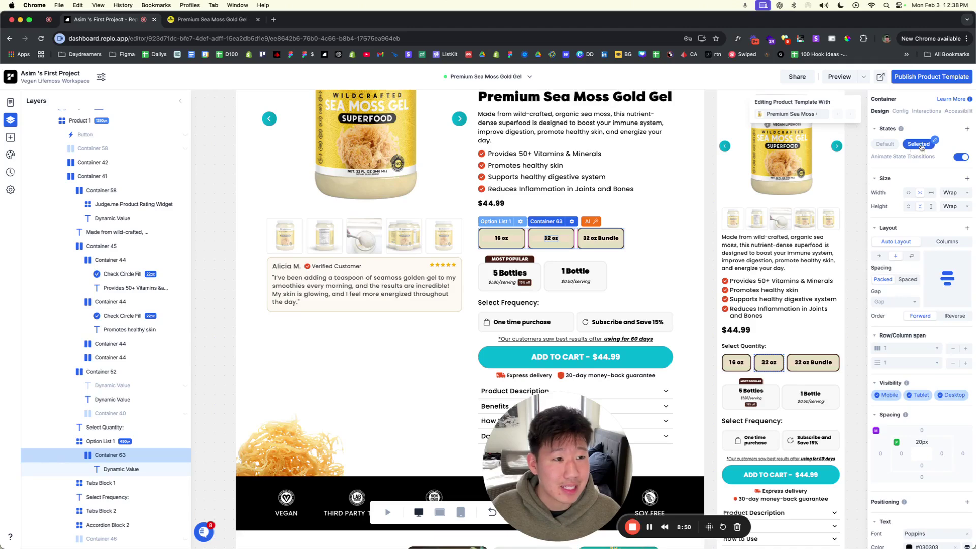
left_click(936, 138)
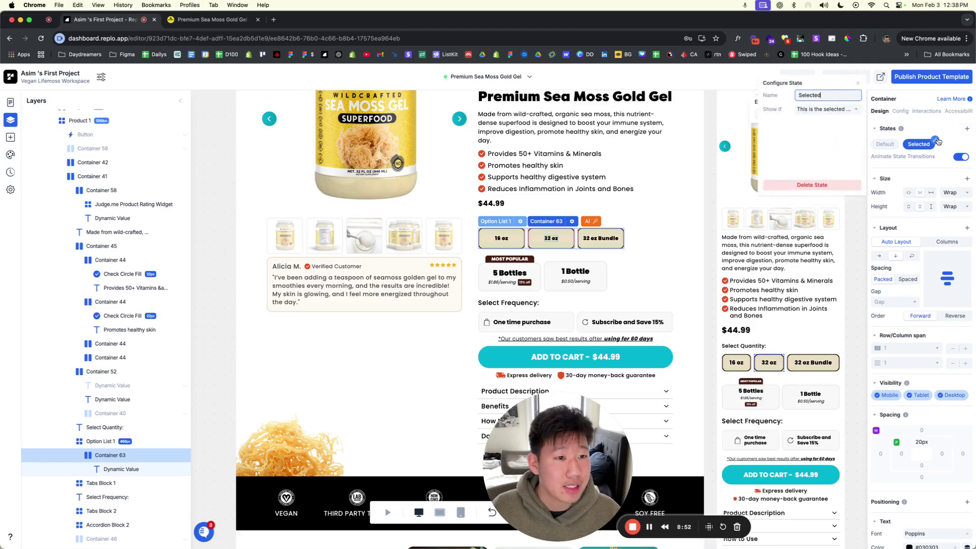
left_click(821, 113)
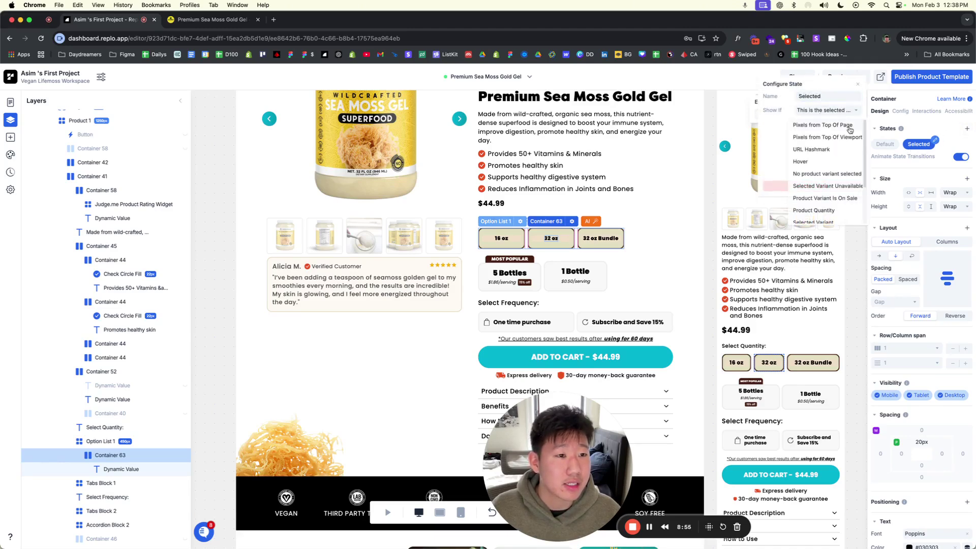
scroll(839, 143, "down", 3)
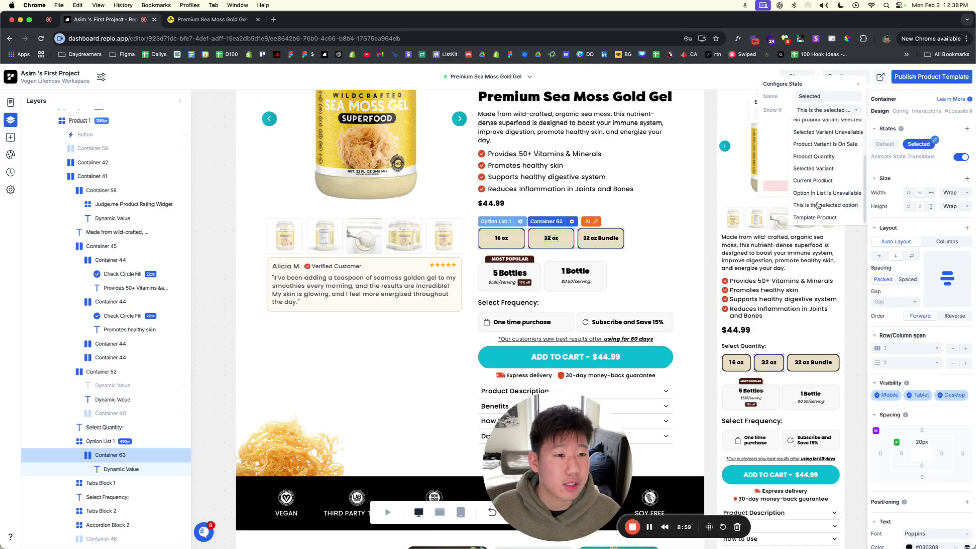
left_click(698, 171)
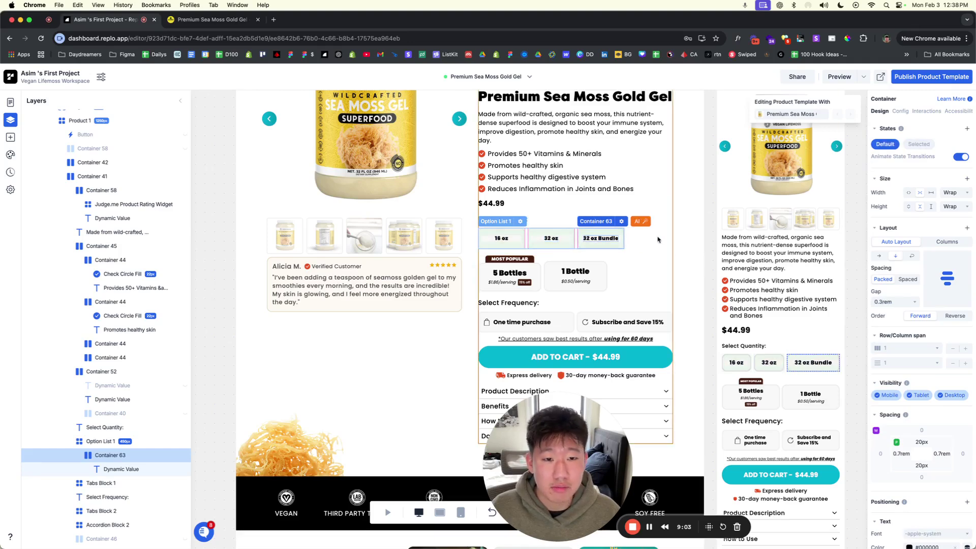
Step: Select the bottle quantity selector, Tabs Block 1, and view its configuration, including the default active tab options, without changing it
left_click(667, 239)
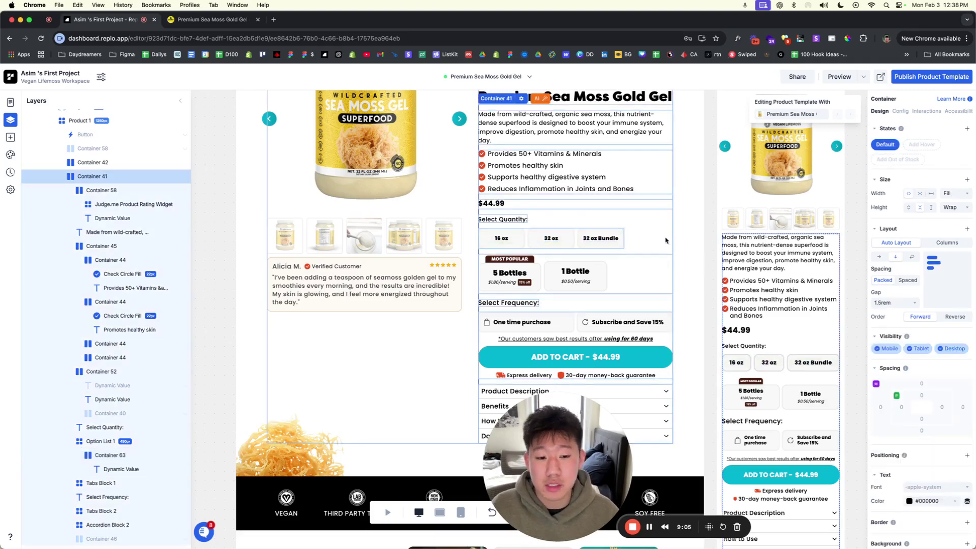
left_click(584, 274)
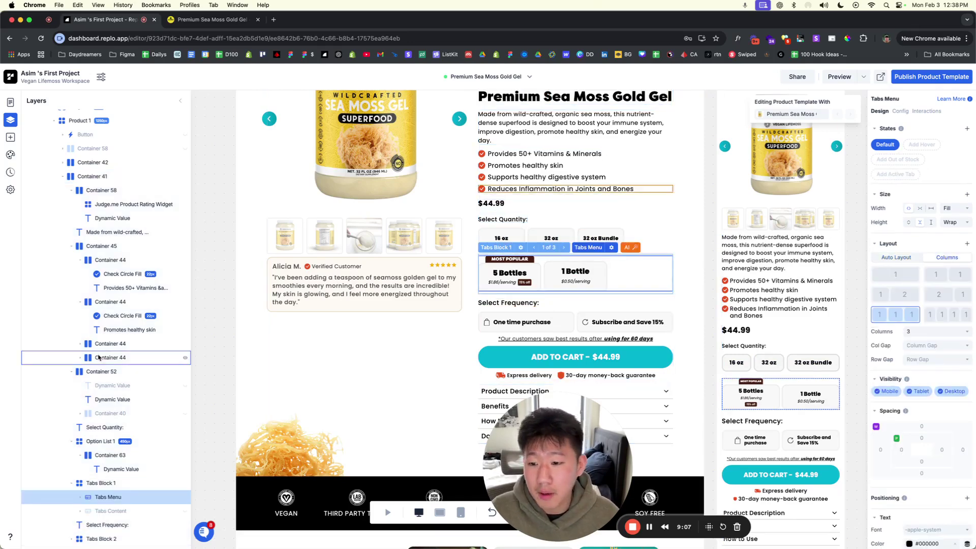
left_click(99, 484)
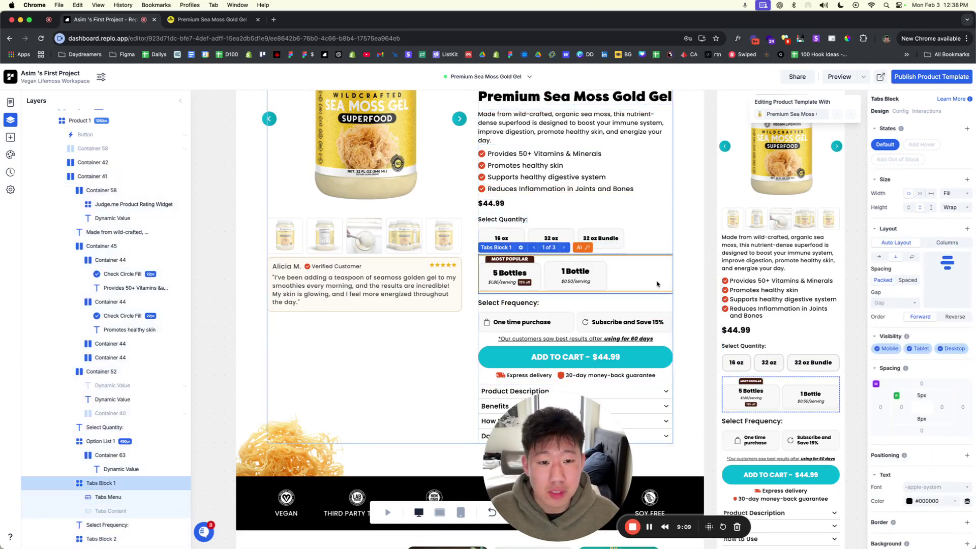
left_click(678, 257)
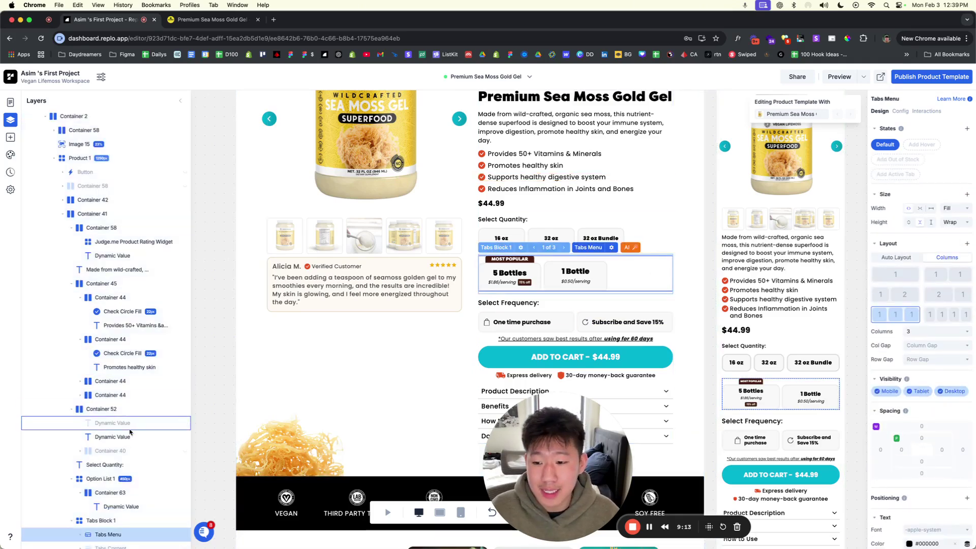
left_click(594, 291)
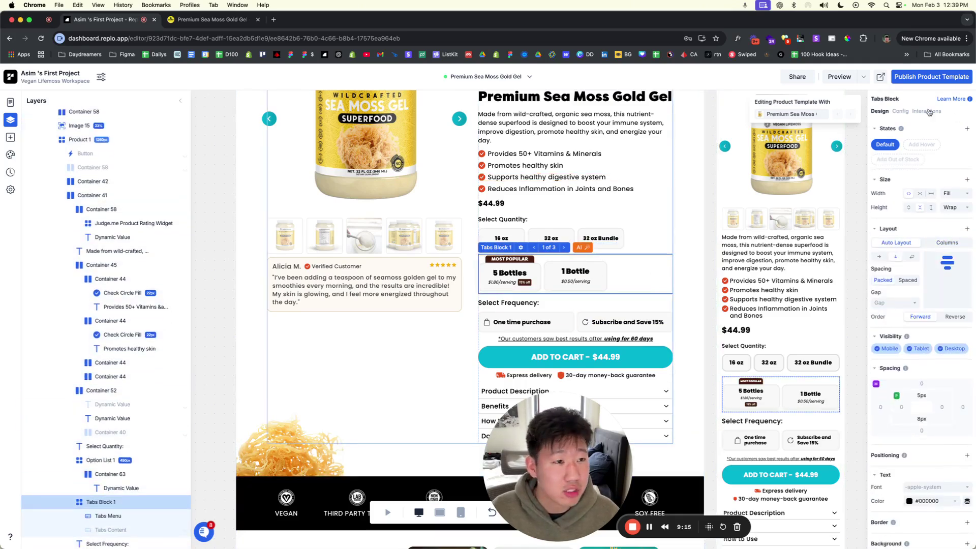
left_click(900, 111)
left_click(901, 182)
left_click(893, 182)
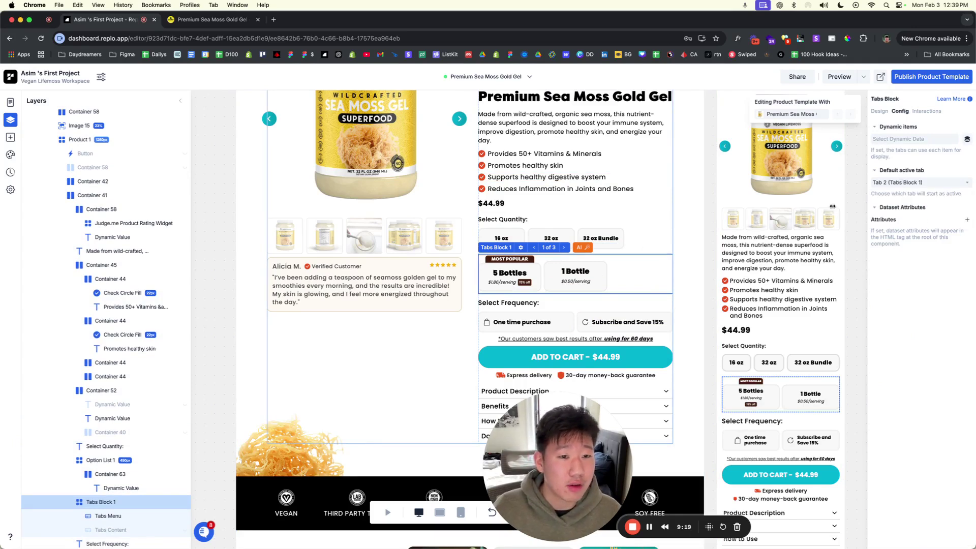
Step: Expand Tabs Block 1's Tabs Menu and inspect the 5 Bottles tab's on-click interactions, Set Product Quantity To and Activate State, leaving them unchanged
left_click(102, 517)
left_click(81, 519)
scroll(82, 519, "down", 5)
left_click(123, 270)
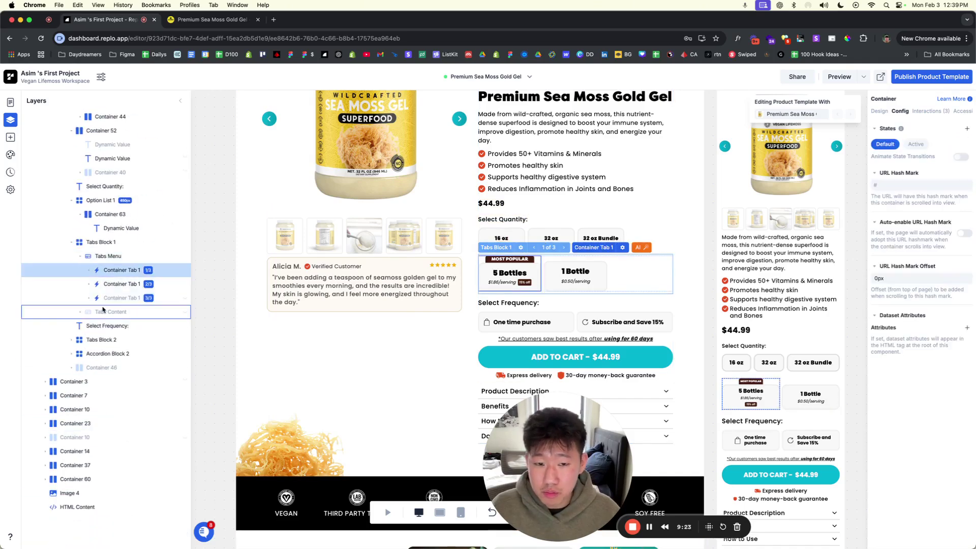
left_click(931, 111)
left_click(913, 190)
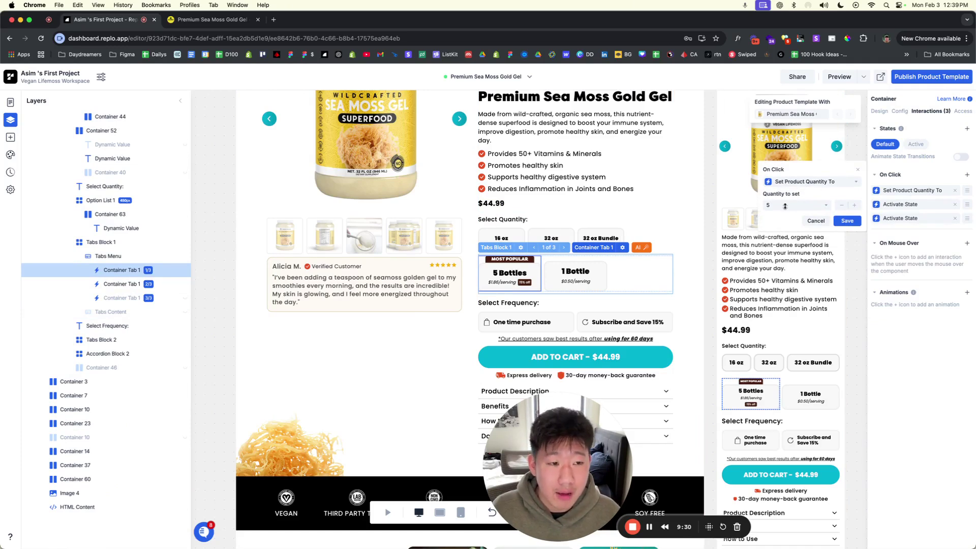
left_click(894, 207)
left_click(896, 205)
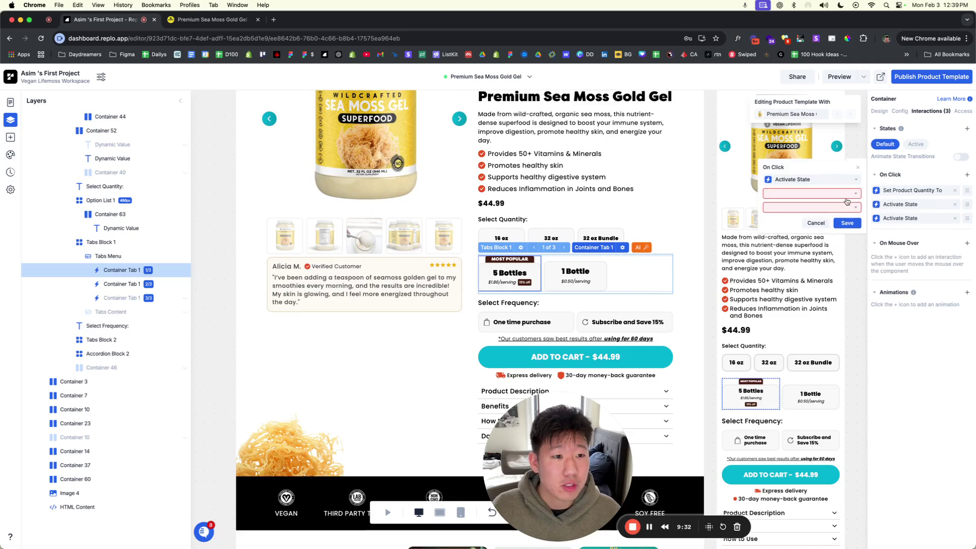
left_click(857, 171)
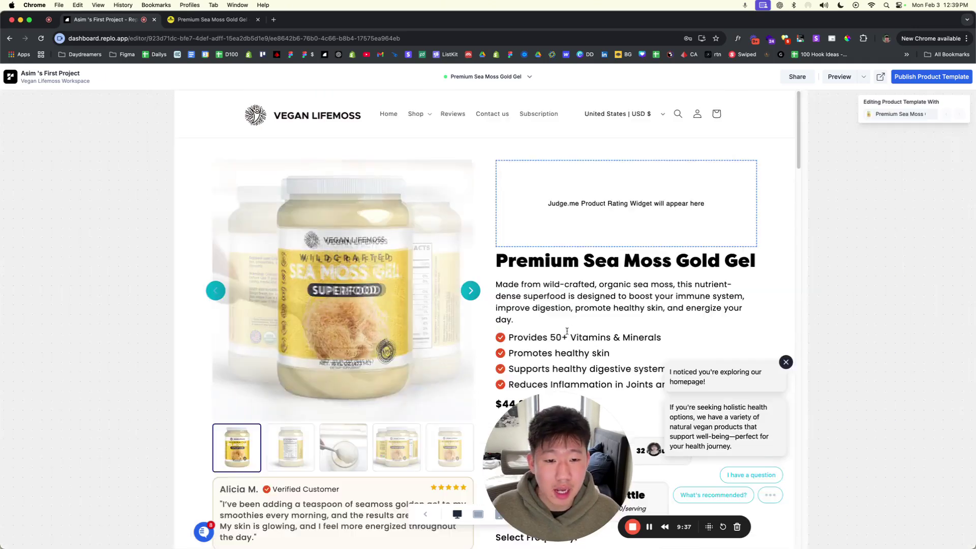
Step: Preview the product template and try the 1 Bottle and 5 Bottles quantity choices
scroll(583, 305, "down", 5)
scroll(583, 305, "up", 2)
left_click(626, 168)
left_click(538, 165)
Step: Switch to the live Premium Sea Moss Gold Gel page, choose 5 Bottles and the 32 oz size, and add the product to the cart
left_click(206, 20)
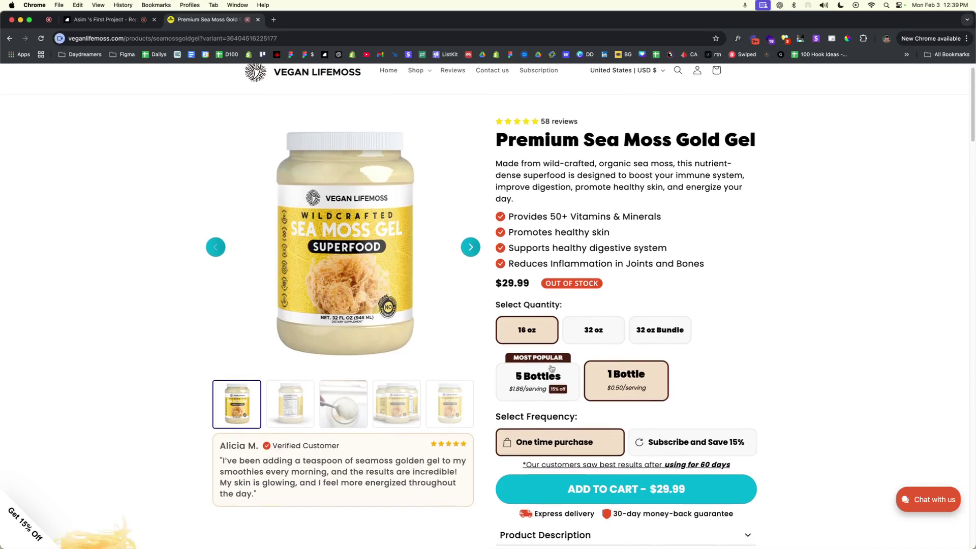
left_click(555, 379)
scroll(628, 451, "down", 1)
left_click(602, 312)
left_click(606, 473)
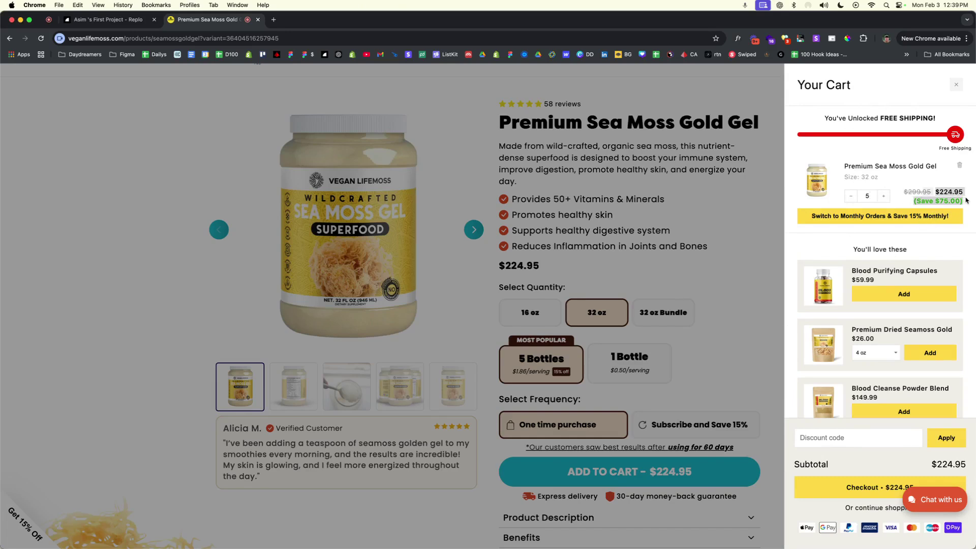
Step: Return to the Replo editor, leave the preview, and inspect the 1 Bottle tab's Activate State and Set Product Quantity To interactions without changing them
left_click(102, 19)
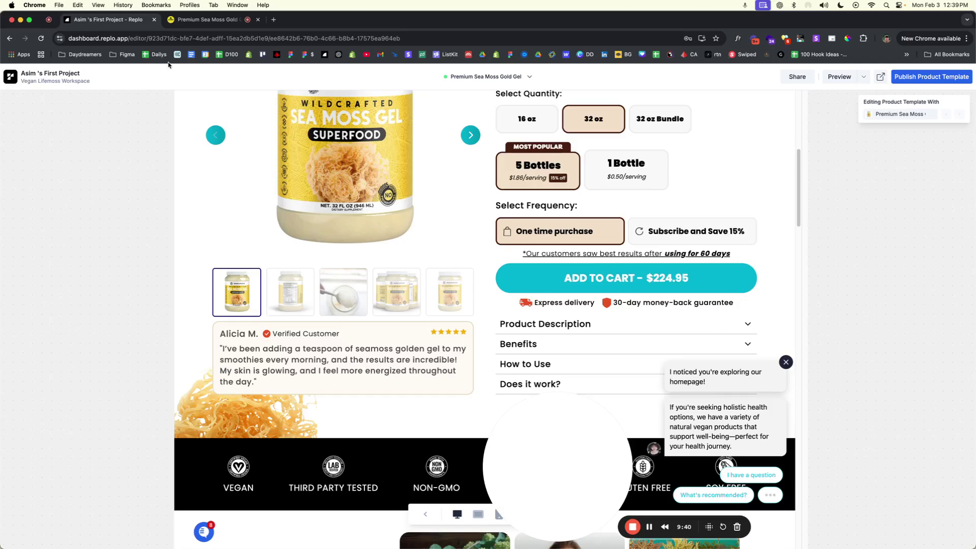
left_click(427, 518)
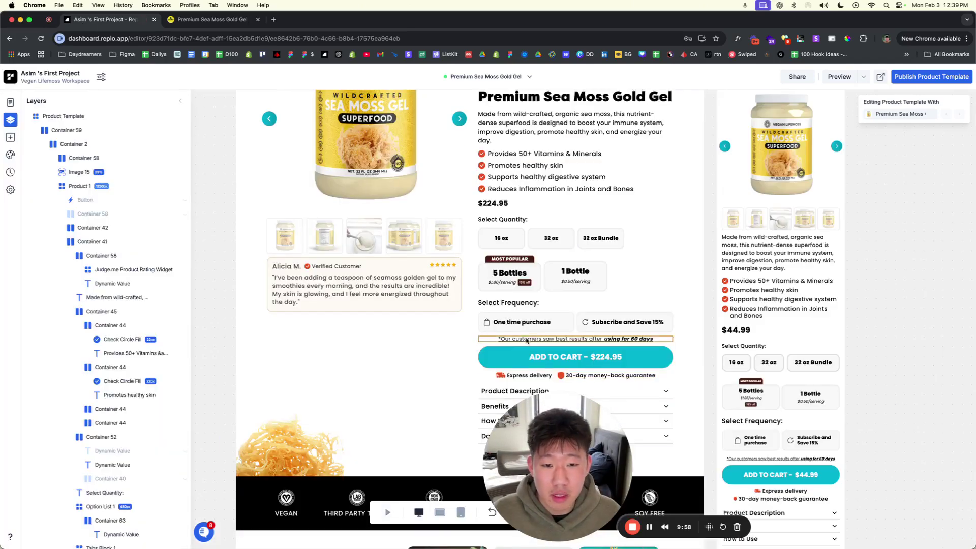
left_click(575, 274)
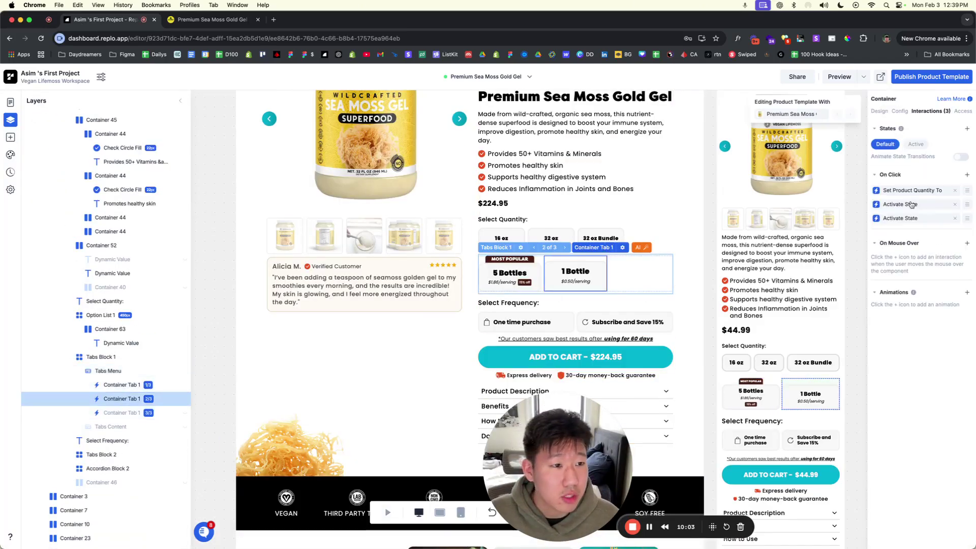
left_click(905, 220)
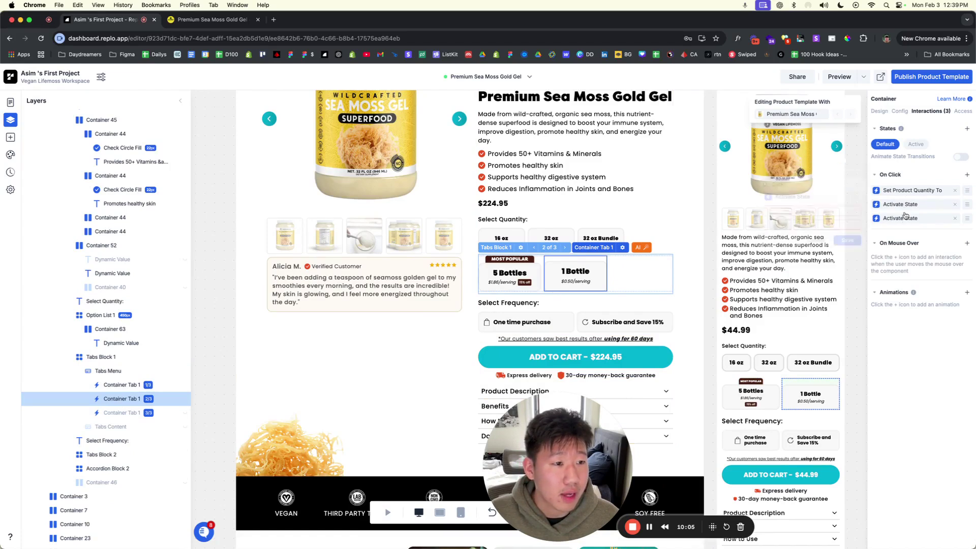
left_click(903, 193)
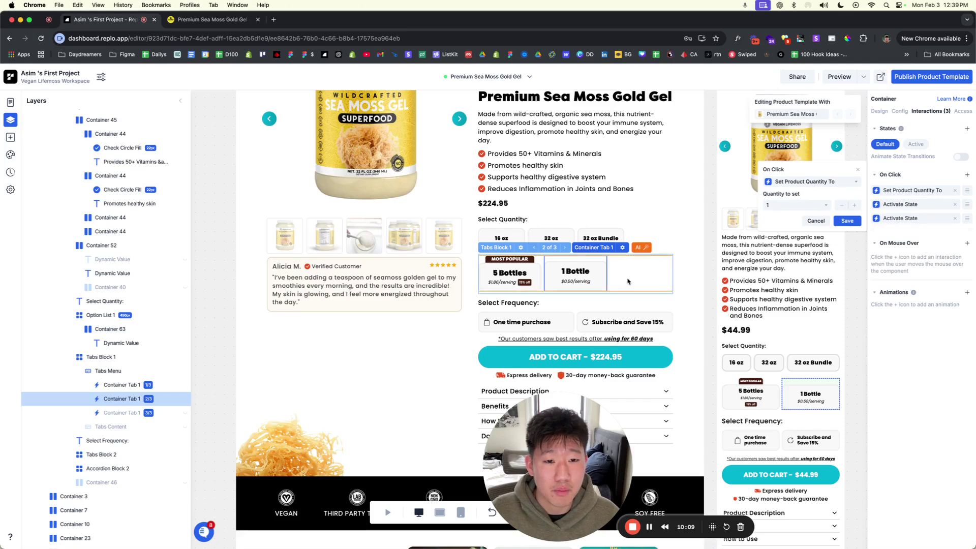
key("Escape")
key("Escape")
key("Escape")
key("Escape")
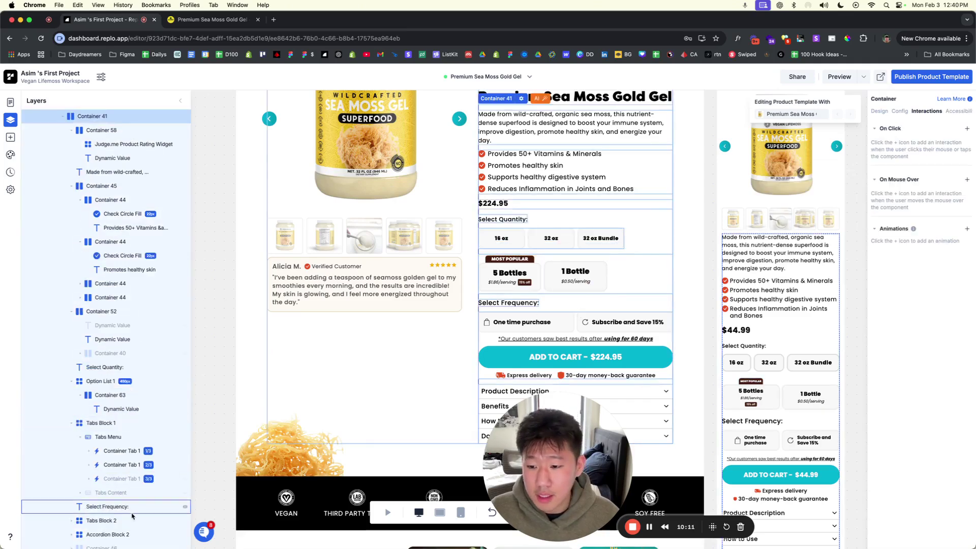
Step: Expand the purchase frequency selector, Tabs Block 2, down to its Tabs Menu and select the One time purchase tab
left_click(97, 521)
left_click(71, 521)
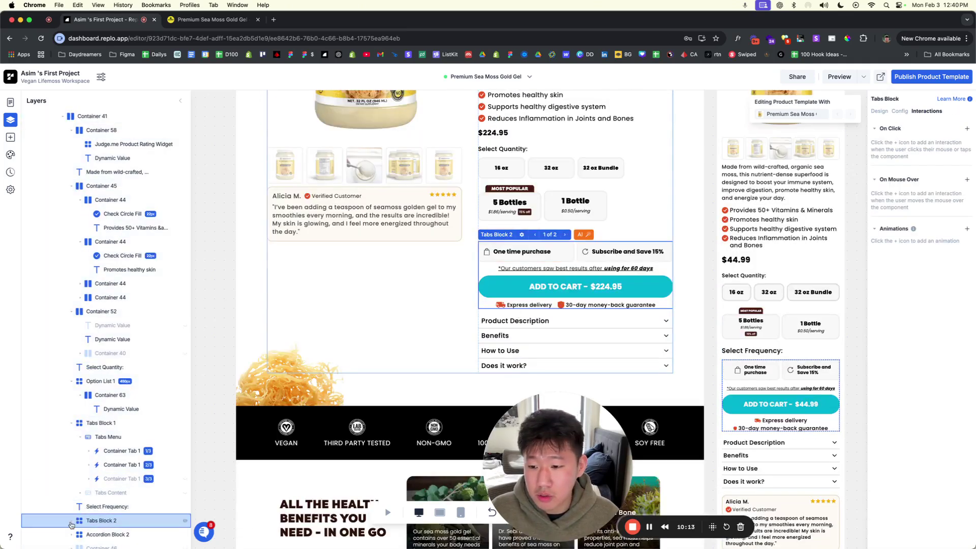
scroll(79, 447, "down", 5)
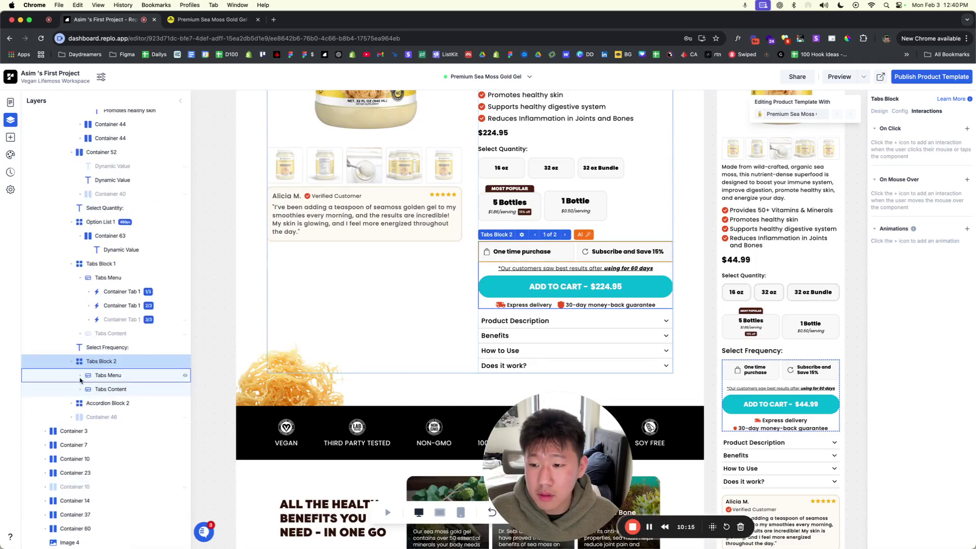
left_click(97, 375)
left_click(83, 375)
left_click(122, 389)
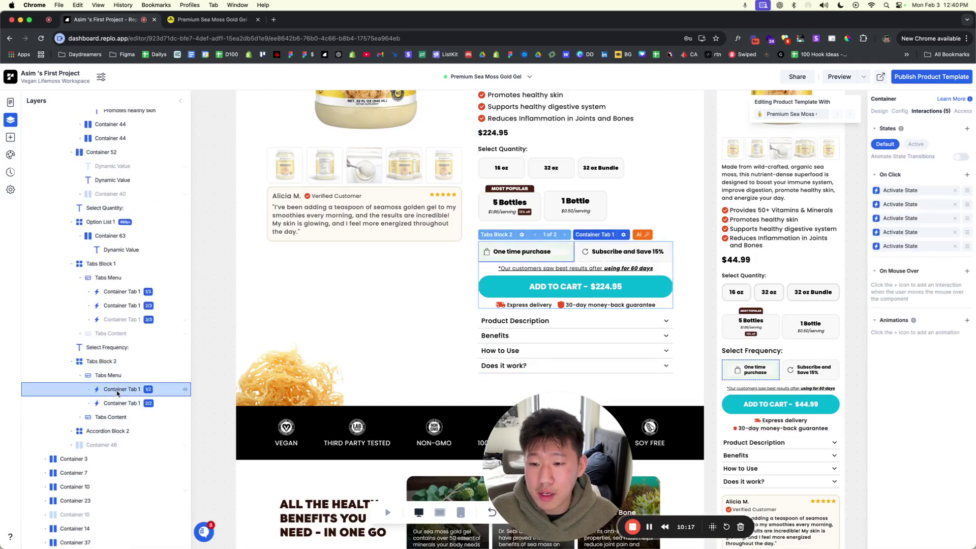
Step: Inspect the One time purchase tab's Activate State interactions, including the Default states they activate for Dynamic Value
left_click(912, 195)
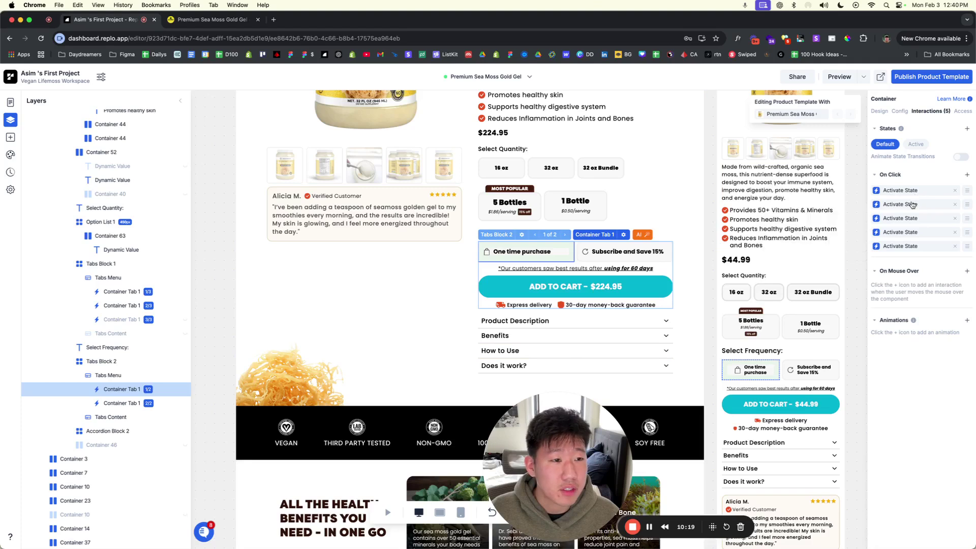
left_click(900, 220)
left_click(899, 232)
left_click(900, 246)
left_click(900, 196)
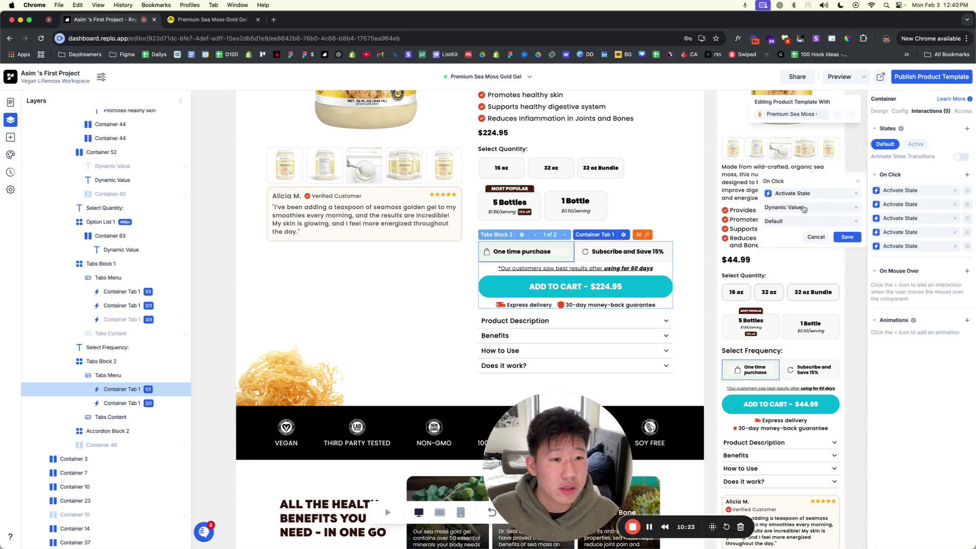
key("Escape")
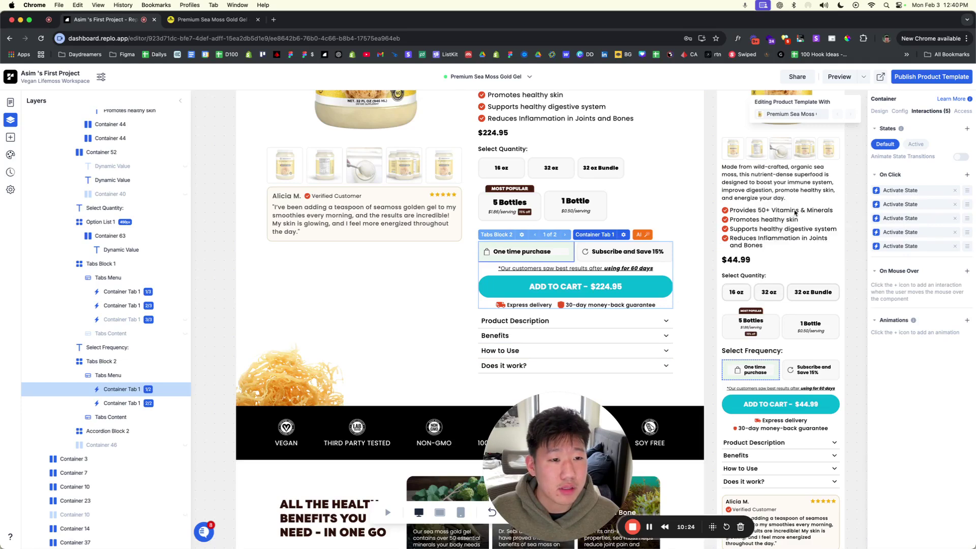
left_click(911, 208)
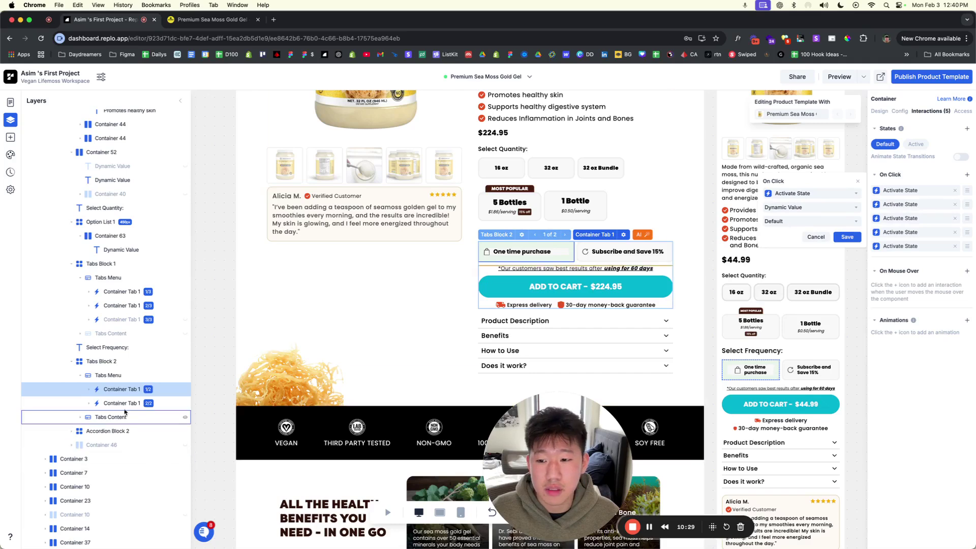
Step: Select the Subscribe and Save 15% tab and inspect its Activate State interactions, including the Show and SS states for Dynamic Value
left_click(848, 237)
left_click(913, 199)
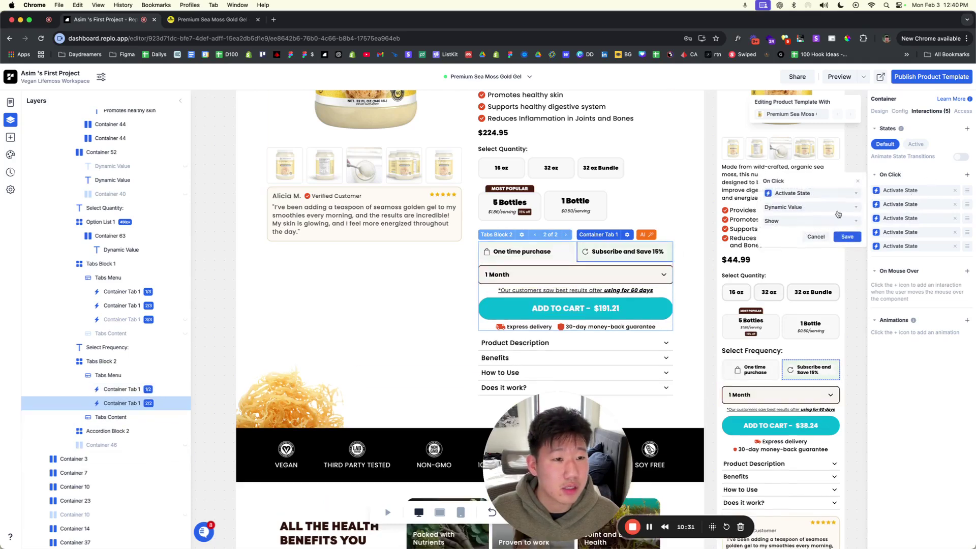
left_click(903, 216)
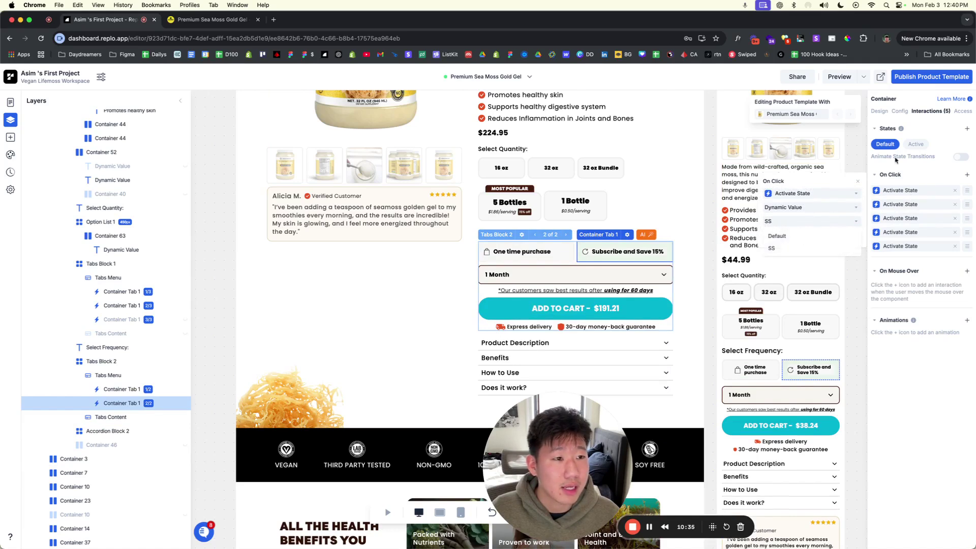
left_click(939, 128)
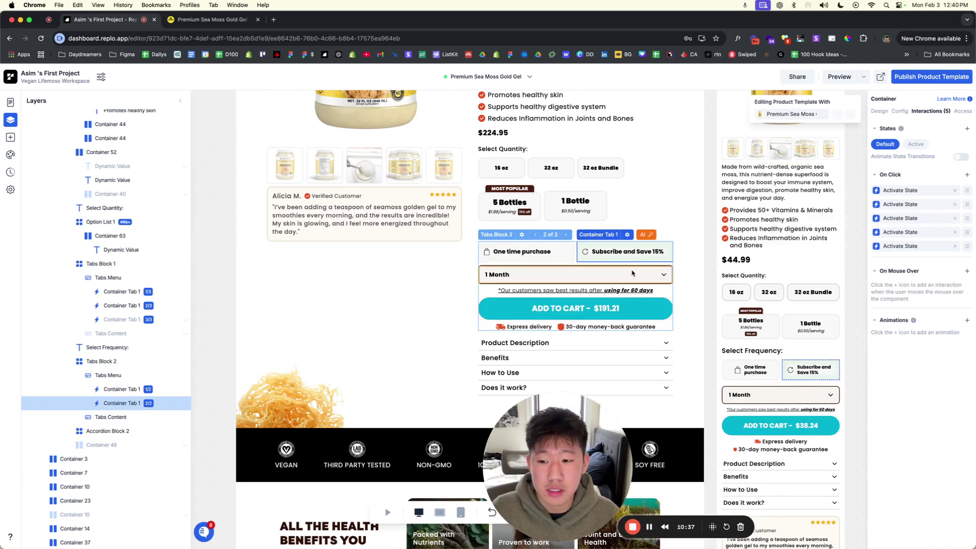
left_click(903, 204)
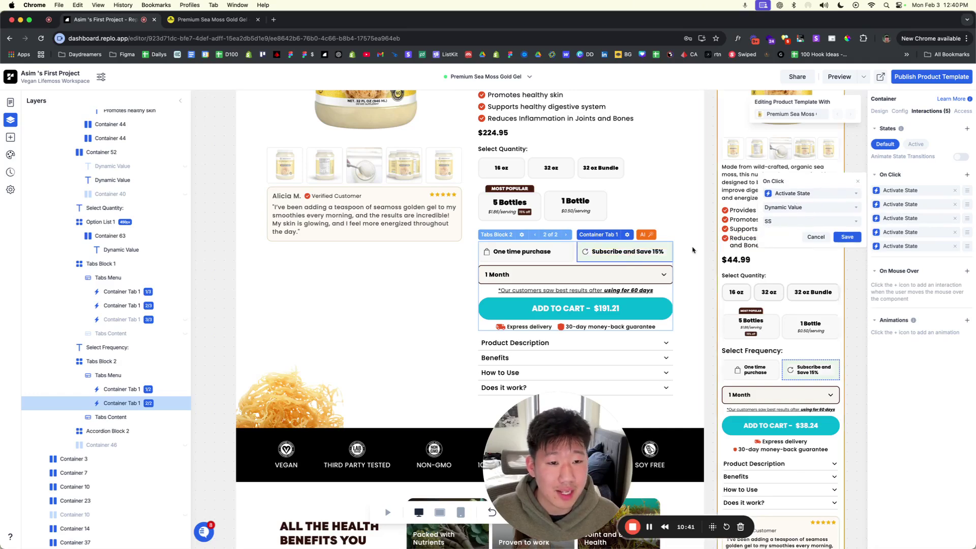
left_click(914, 218)
left_click(887, 234)
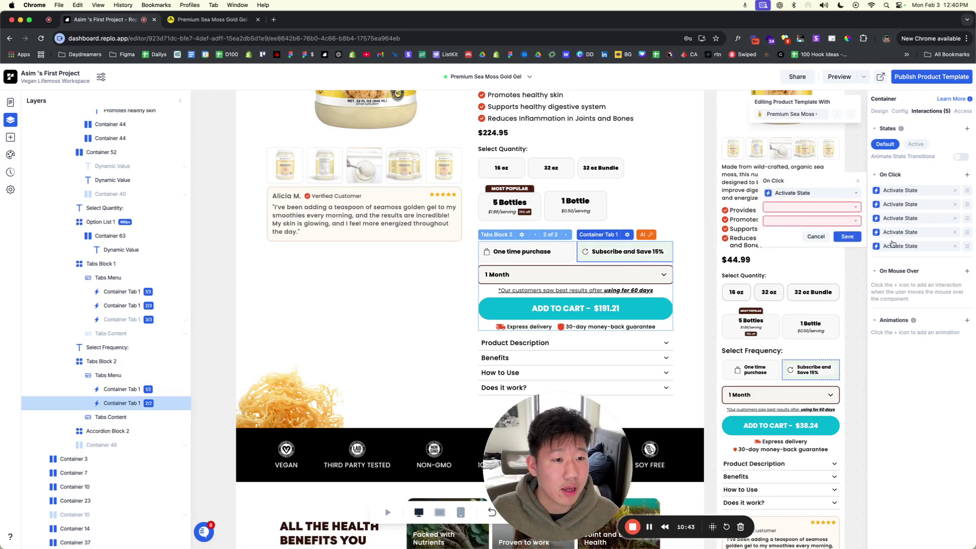
Step: Examine Tabs Block 2's Tabs Content by selecting the 1 Month Selling Plan Dropdown and the Container 49 that holds it
left_click(507, 284)
scroll(125, 399, "down", 2)
left_click(89, 337)
scroll(125, 356, "down", 1)
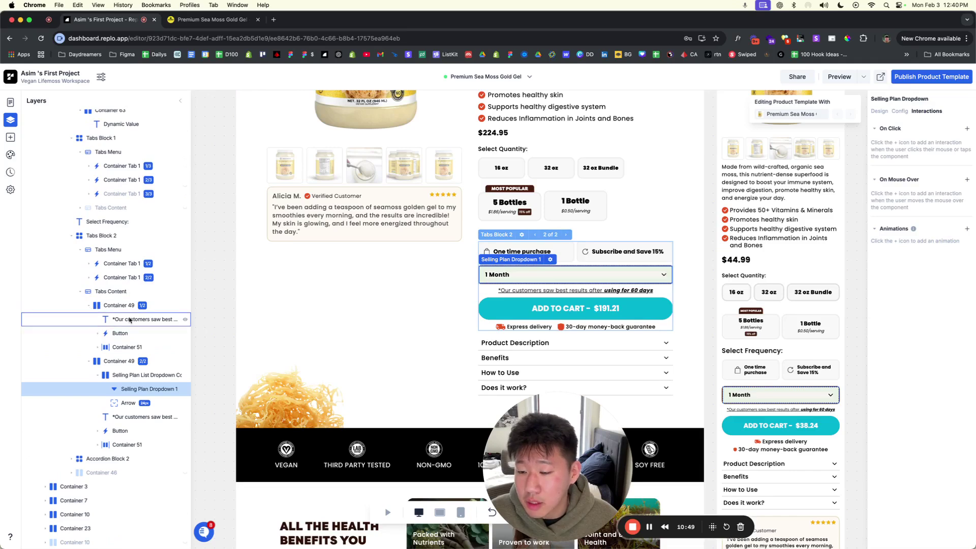
left_click(119, 360)
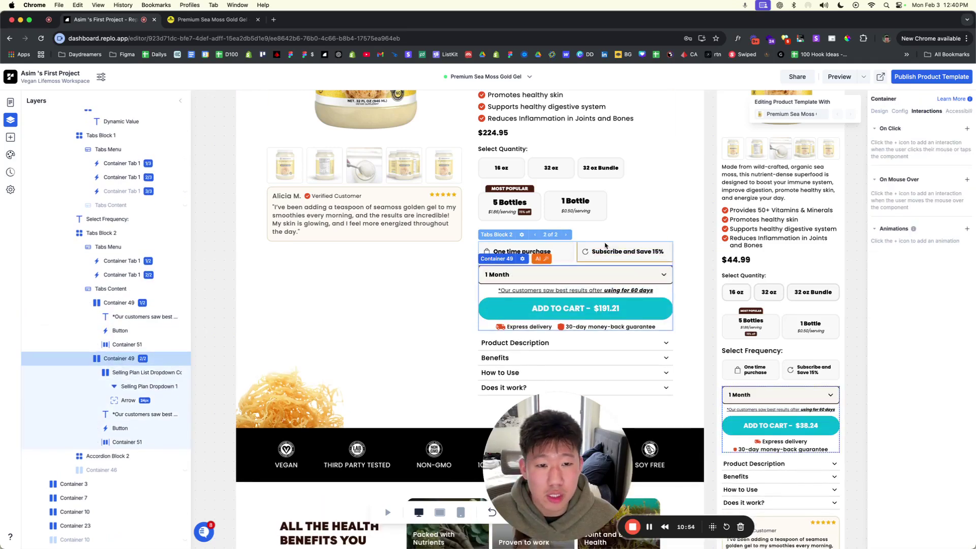
Step: Preview the product page and switch the purchase frequency between One time purchase and Subscribe and Save 15%
left_click(388, 513)
scroll(630, 282, "down", 4)
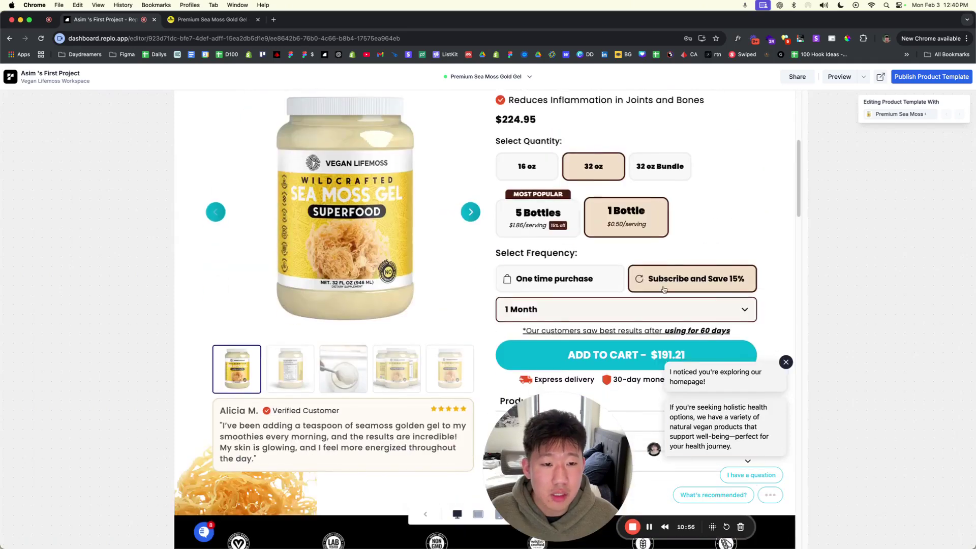
left_click(605, 287)
left_click(668, 297)
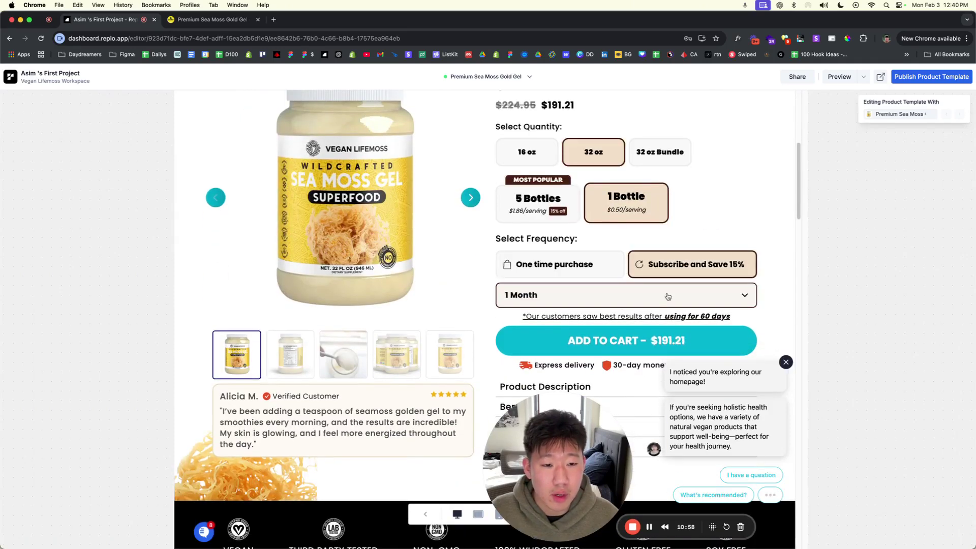
Step: Try the delivery interval choices, such as 2 MONTHS and 6 Months, in the previewed subscription dropdown
left_click(547, 300)
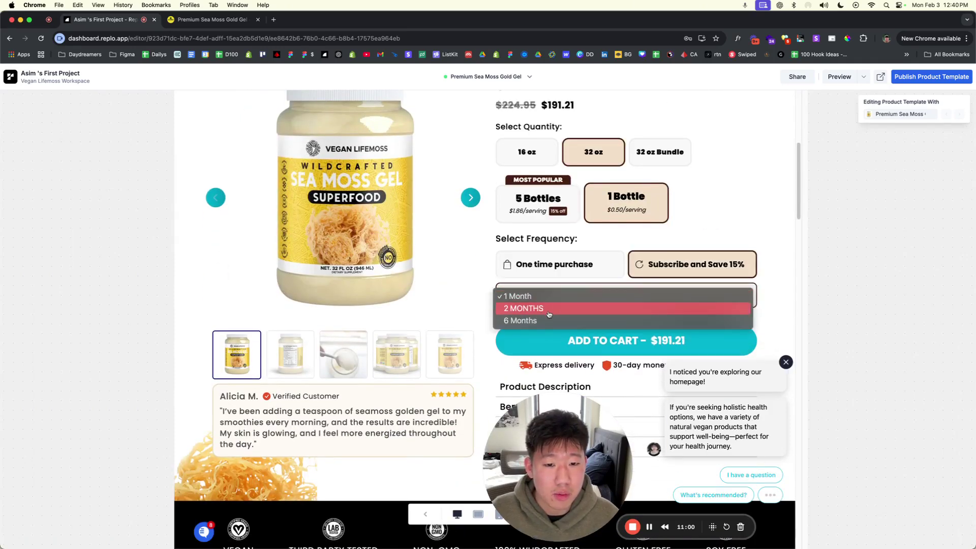
left_click(546, 320)
left_click(559, 292)
left_click(556, 279)
left_click(557, 294)
Step: Check the Add to Cart price for One time purchase in the preview, reselect Subscribe and Save 15%, and return to editing
left_click(592, 265)
left_click(590, 265)
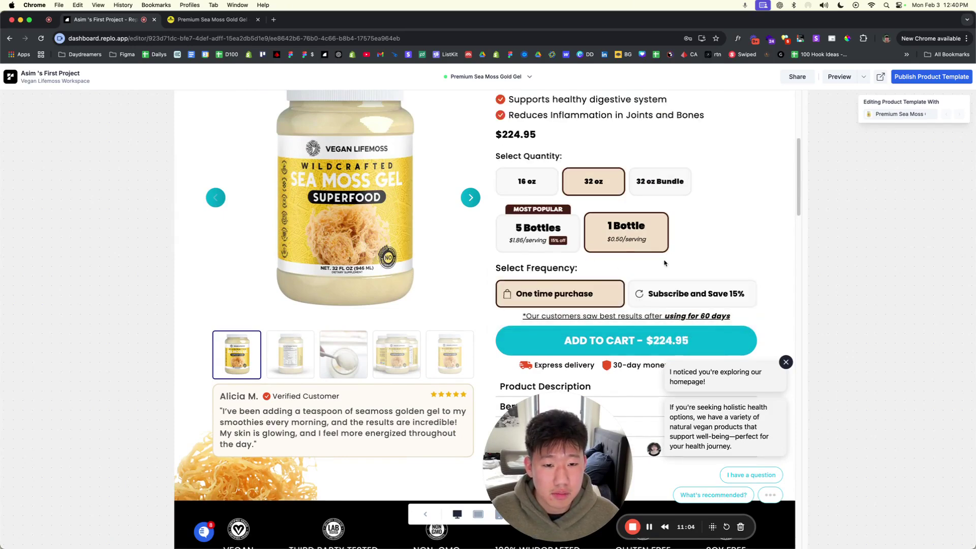
scroll(725, 275, "down", 2)
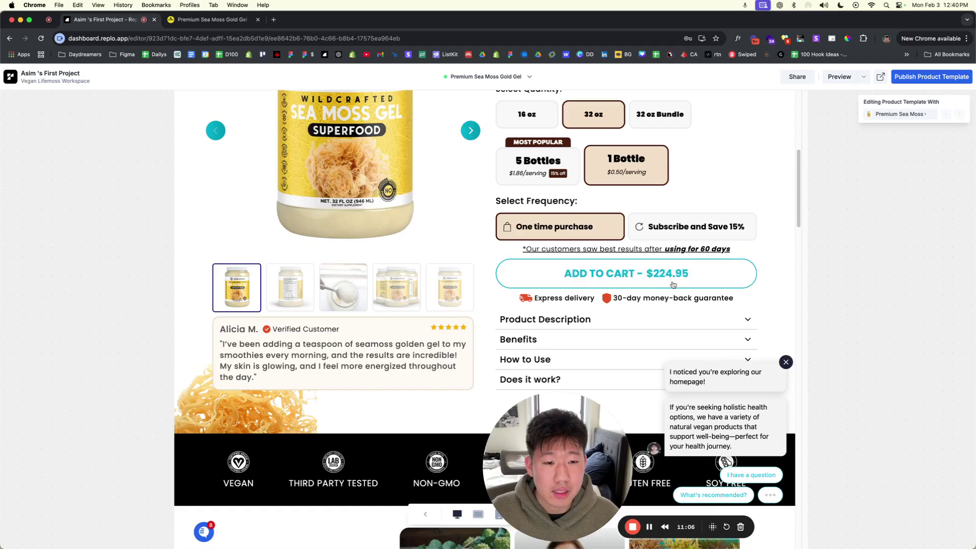
left_click(681, 235)
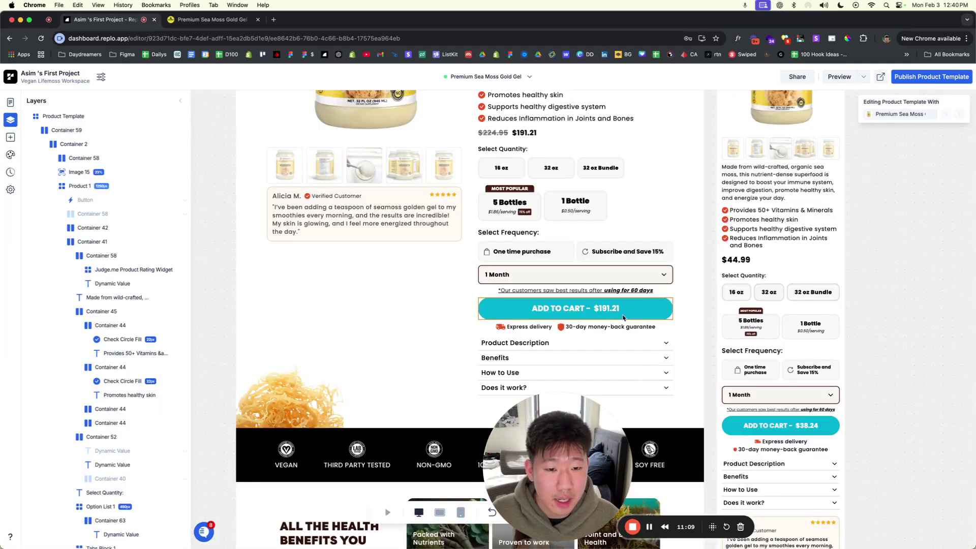
Step: Inspect the subscription Add to Cart button's interactions and design settings, and select Container 64 inside it
left_click(511, 310)
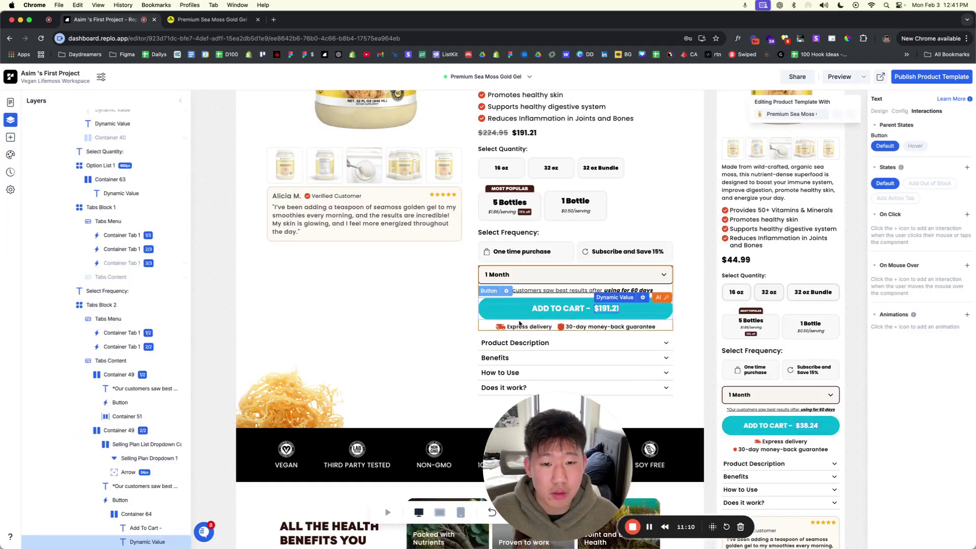
left_click(120, 501)
scroll(128, 455, "down", 2)
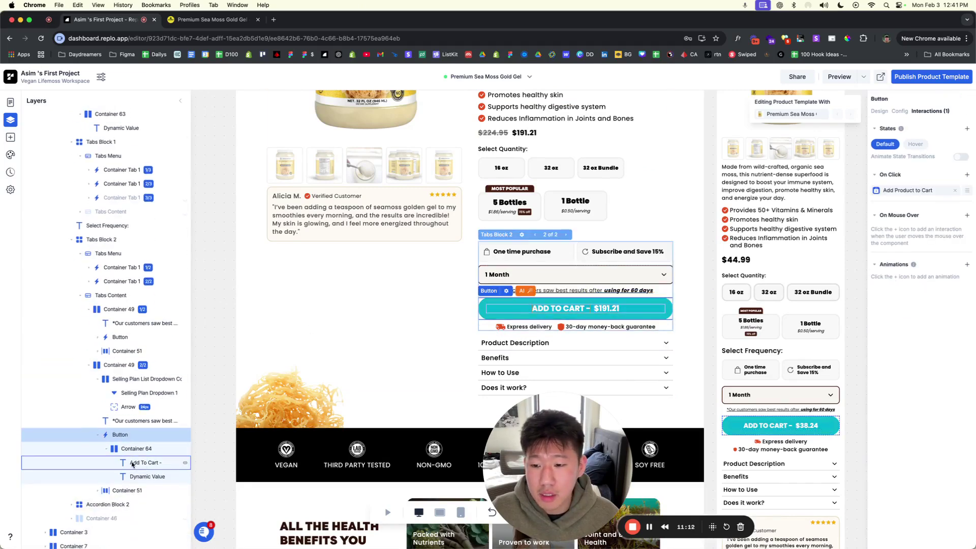
left_click(880, 111)
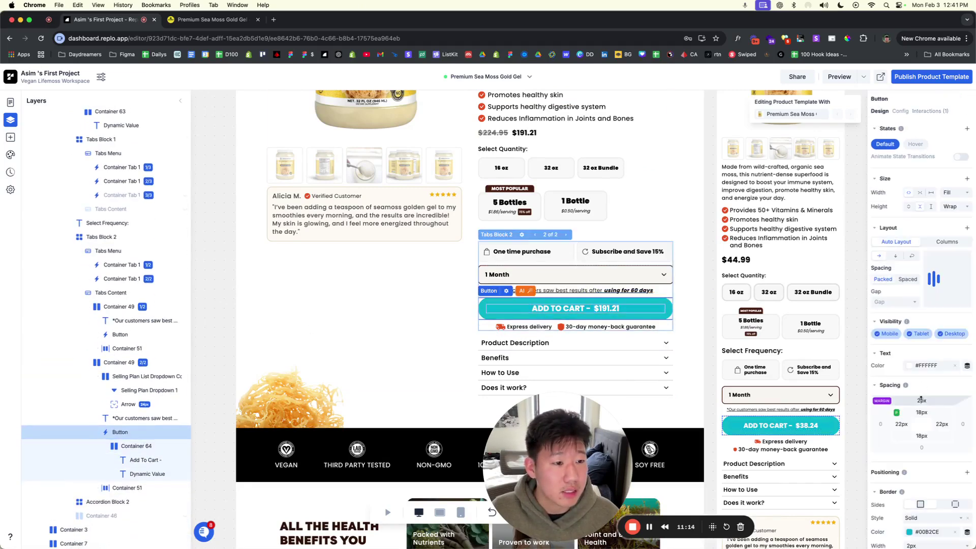
left_click(129, 460)
left_click(128, 453)
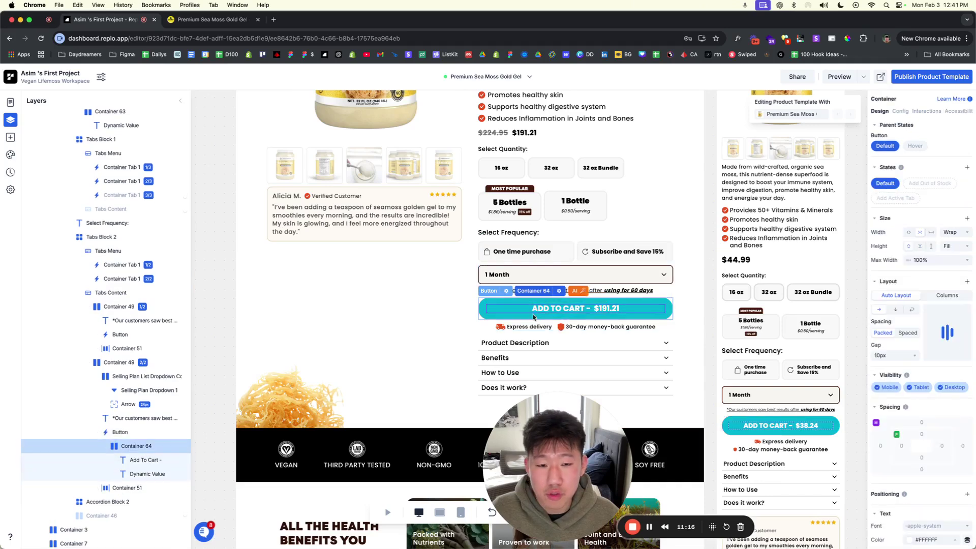
Step: Compare the static Add To Cart text with the Display Price Dynamic Value beside it in the button
left_click(569, 310)
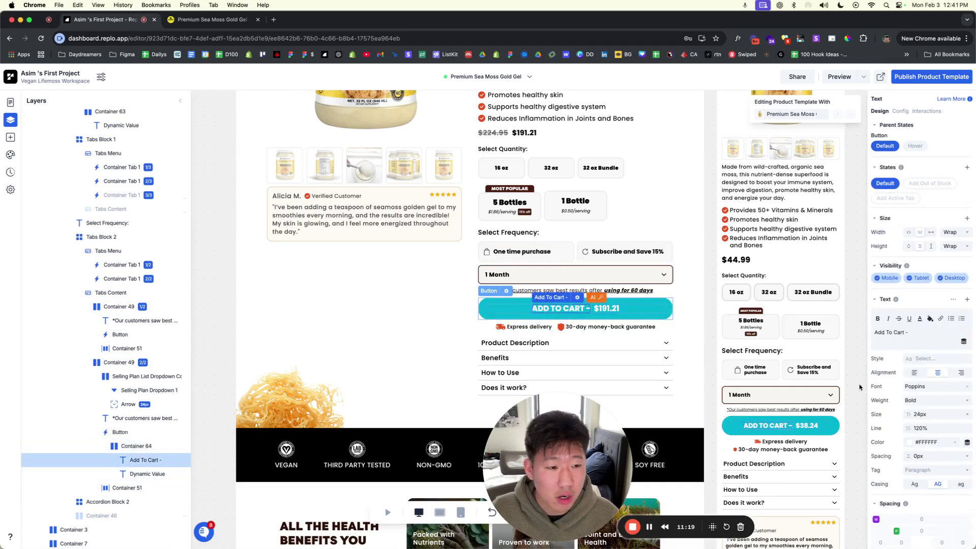
left_click(607, 309)
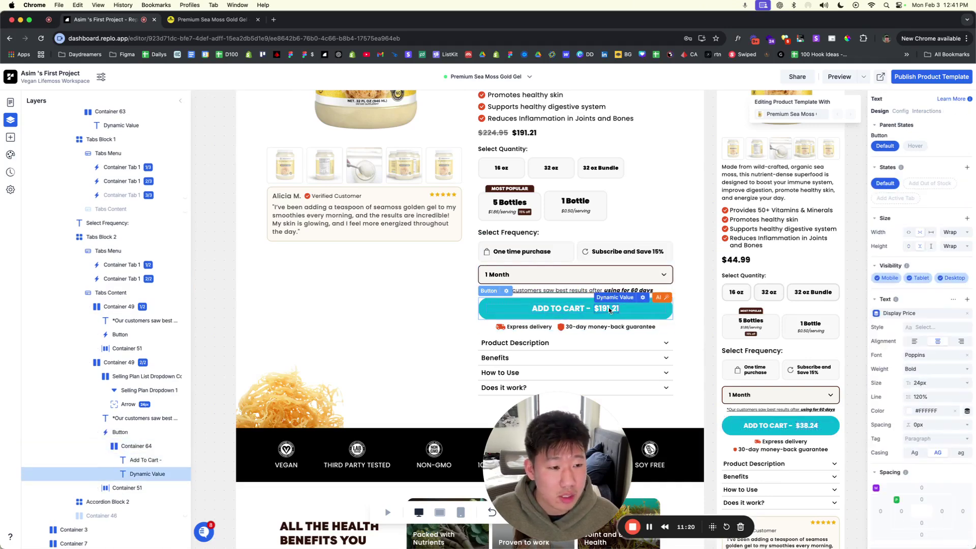
scroll(152, 431, "down", 1)
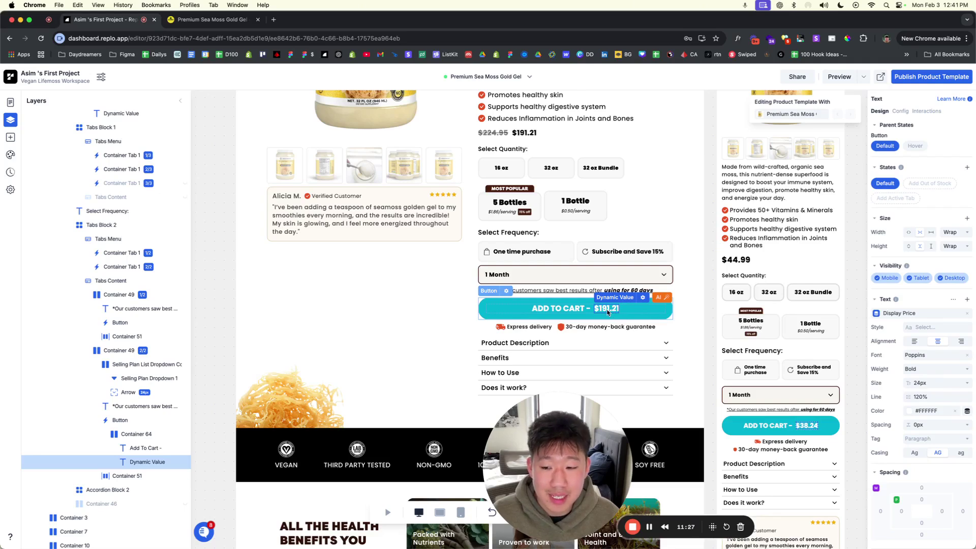
left_click(569, 313)
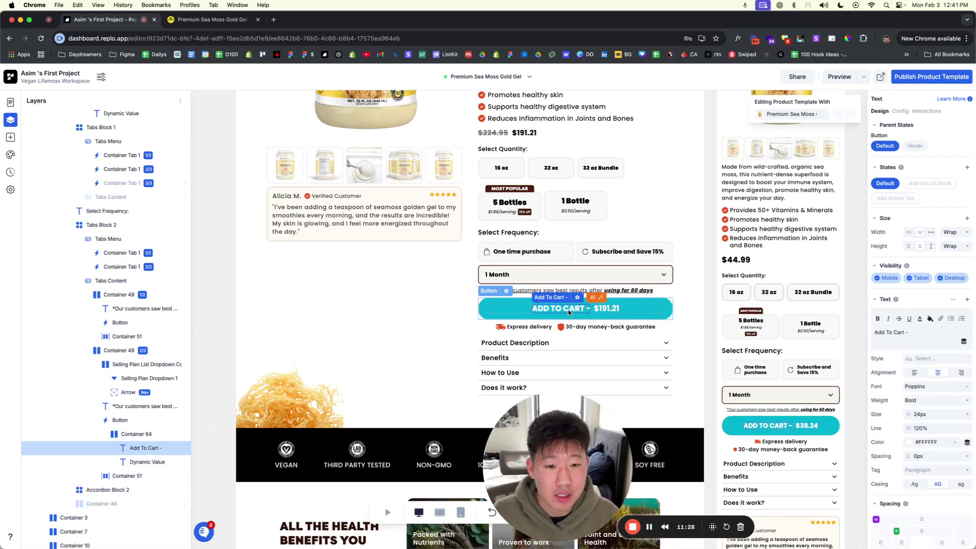
left_click(615, 310)
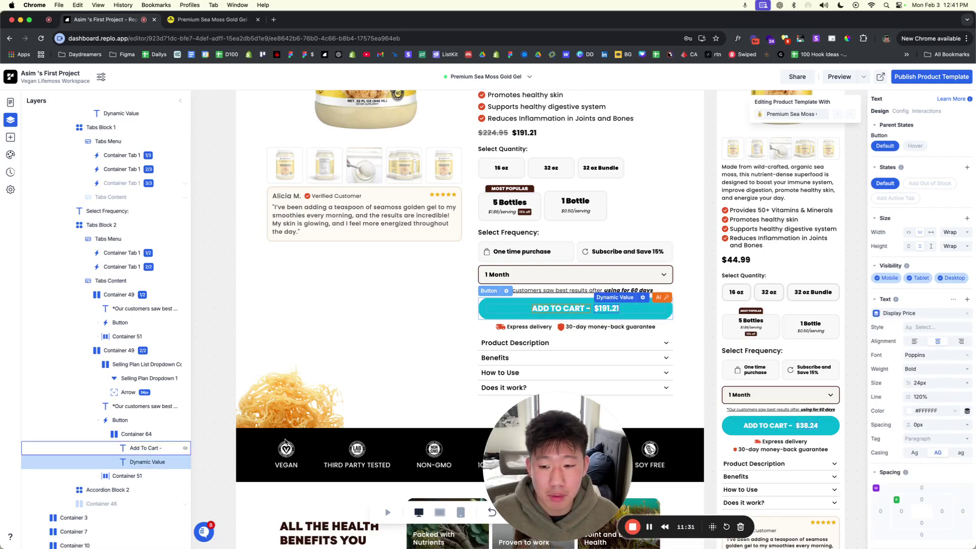
Step: Select the second Container 49 and its Selling Plan List Dropdown container, and view the dropdown container's configuration
left_click(113, 432)
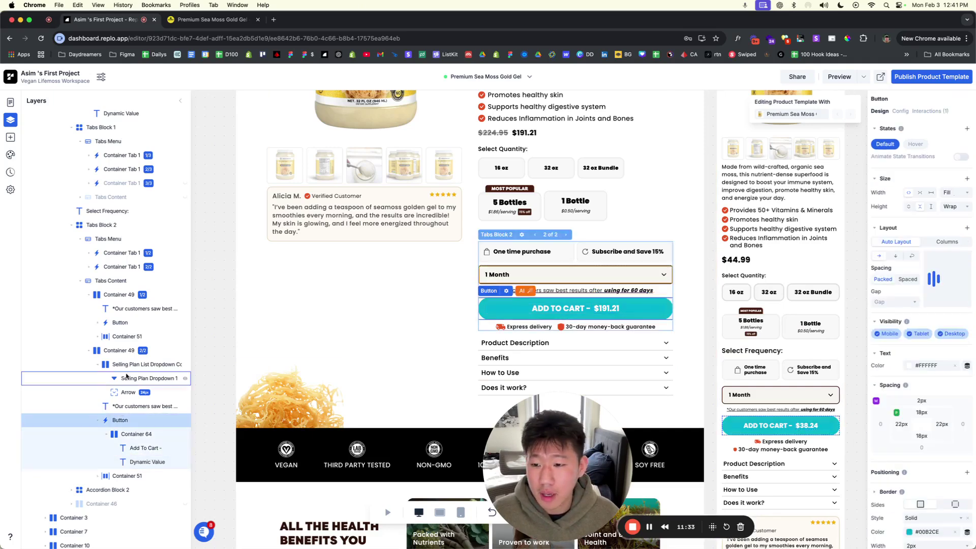
left_click(116, 351)
left_click(115, 363)
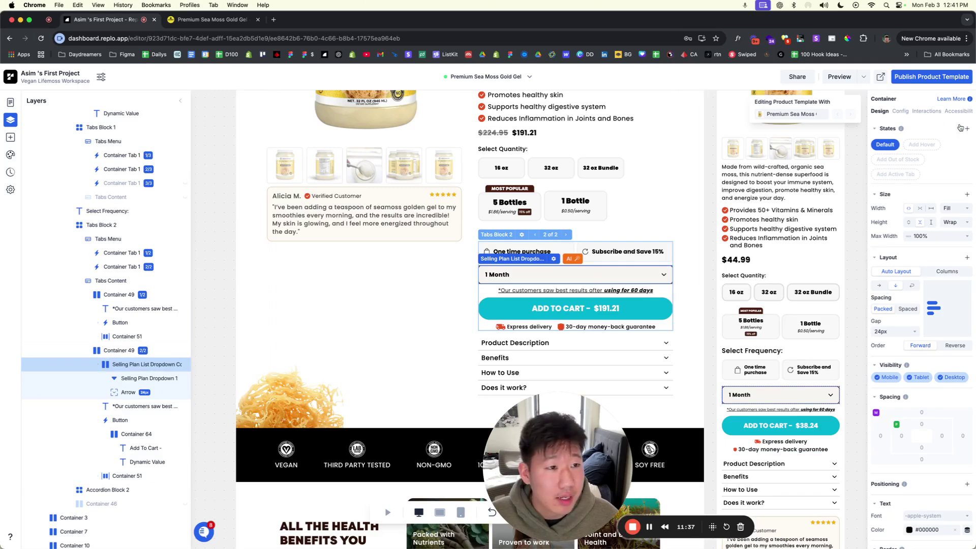
left_click(901, 112)
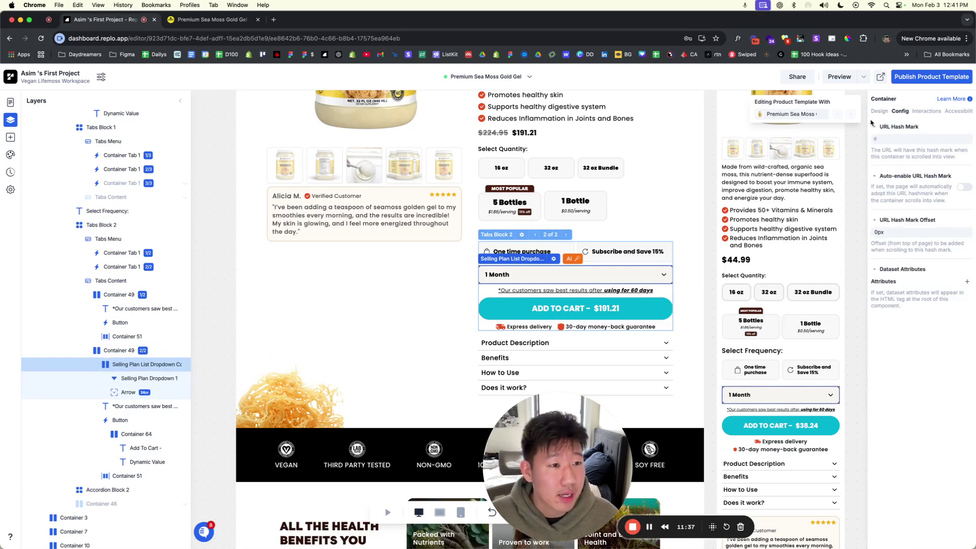
Step: Examine the "*Our customers saw best results after using for 60 days" text above the subscription Add to Cart button
left_click(127, 406)
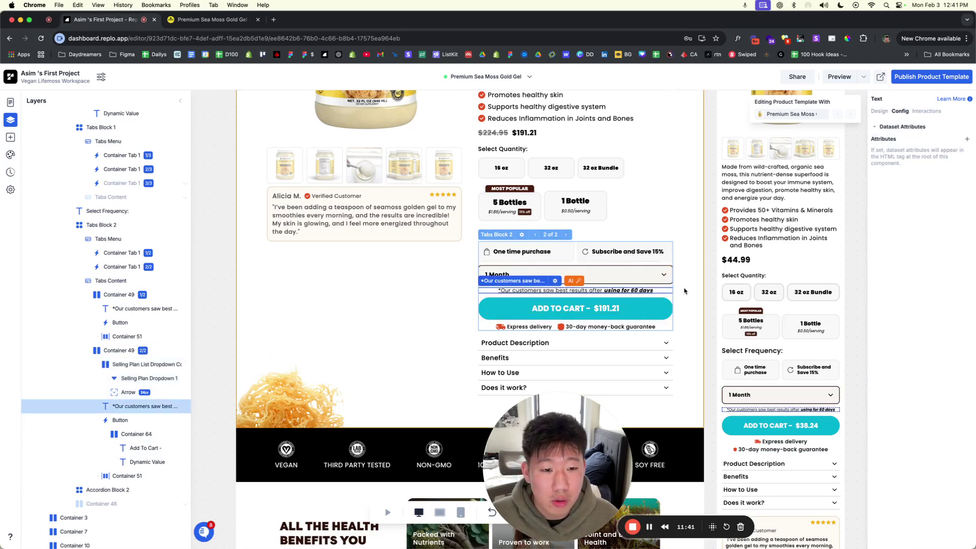
left_click(655, 297)
left_click(655, 297)
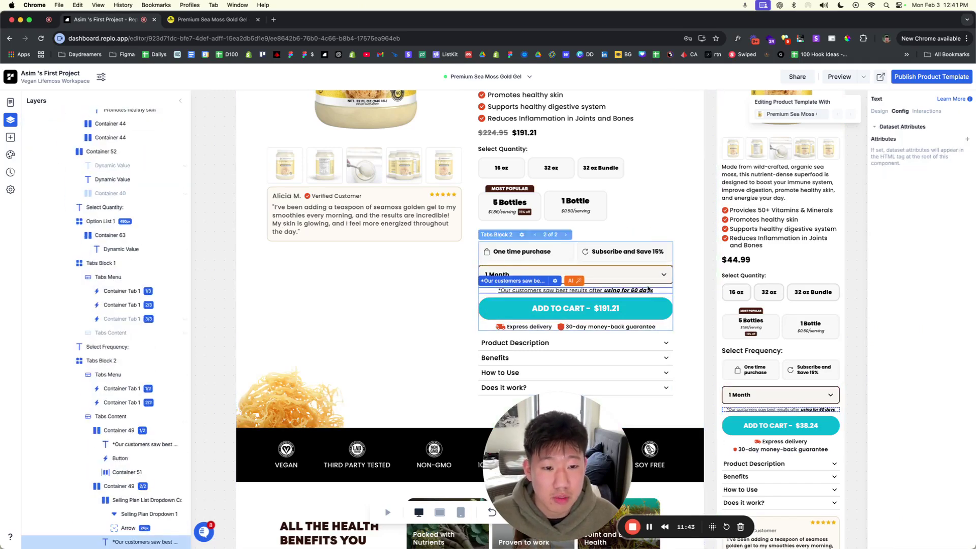
left_click(674, 288)
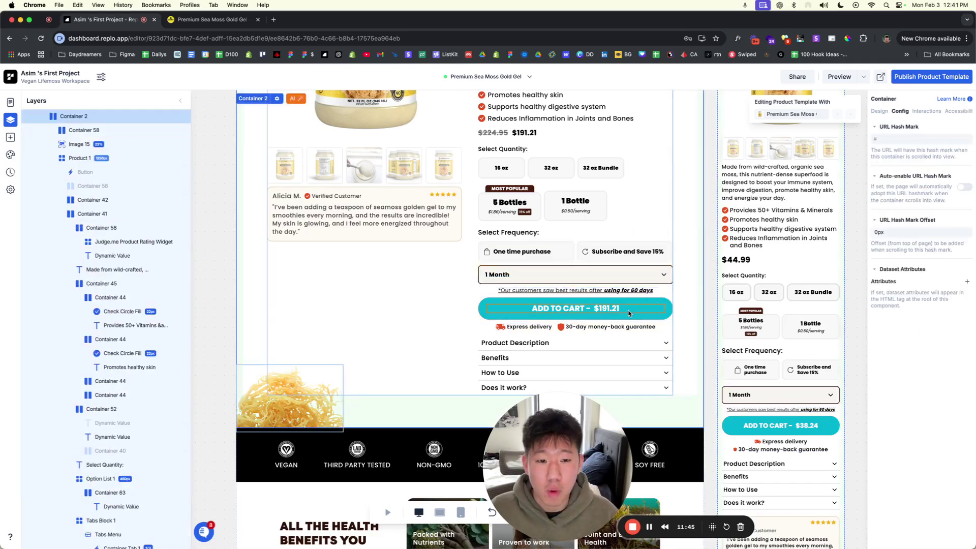
left_click(529, 291)
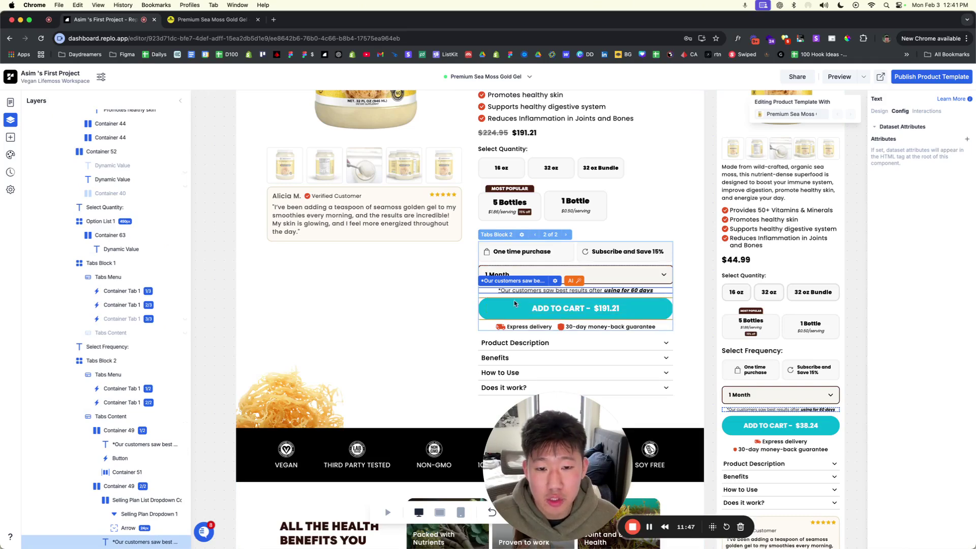
left_click(651, 299)
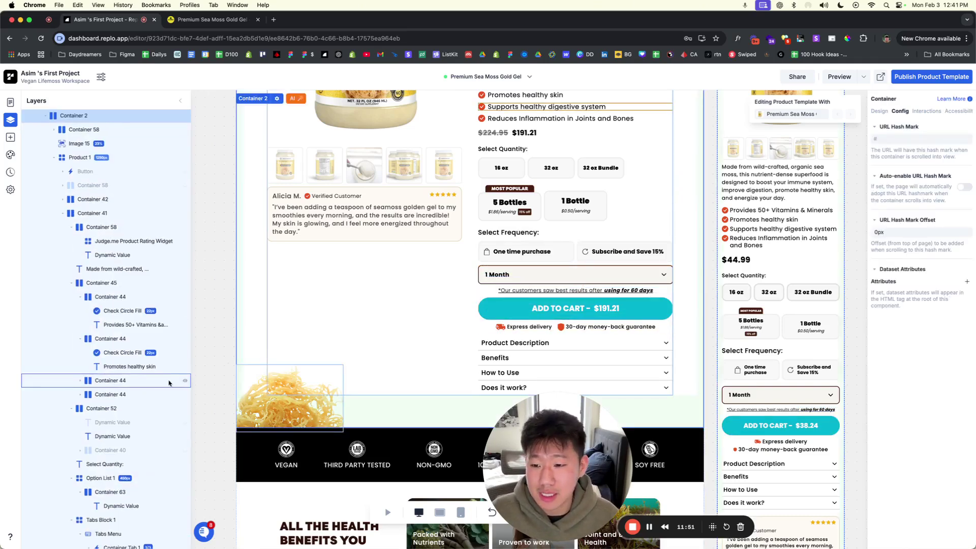
Step: Select Accordion Block 2, which holds Product Description, Benefits, How to Use and Does it work?, and view its configuration
left_click(527, 346)
scroll(147, 376, "down", 3)
scroll(151, 377, "down", 5)
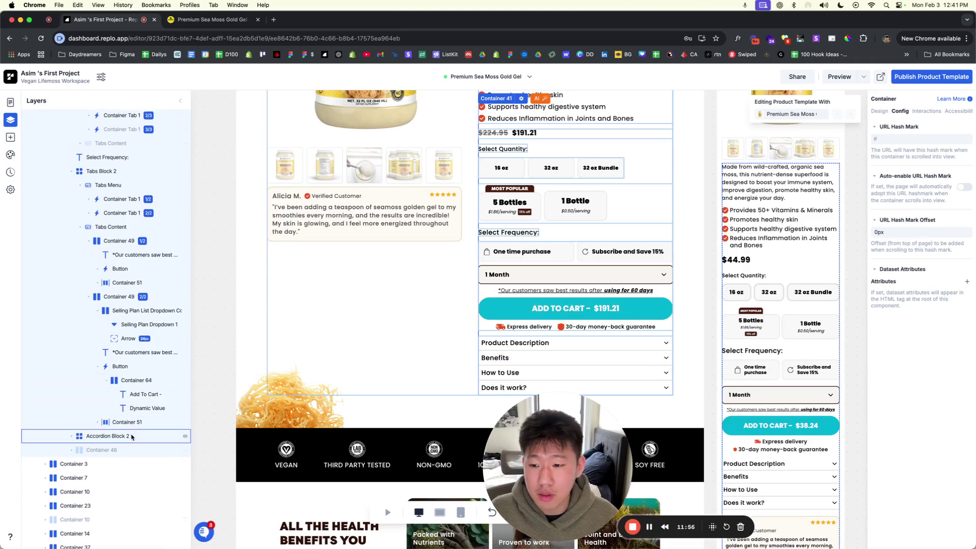
left_click(127, 436)
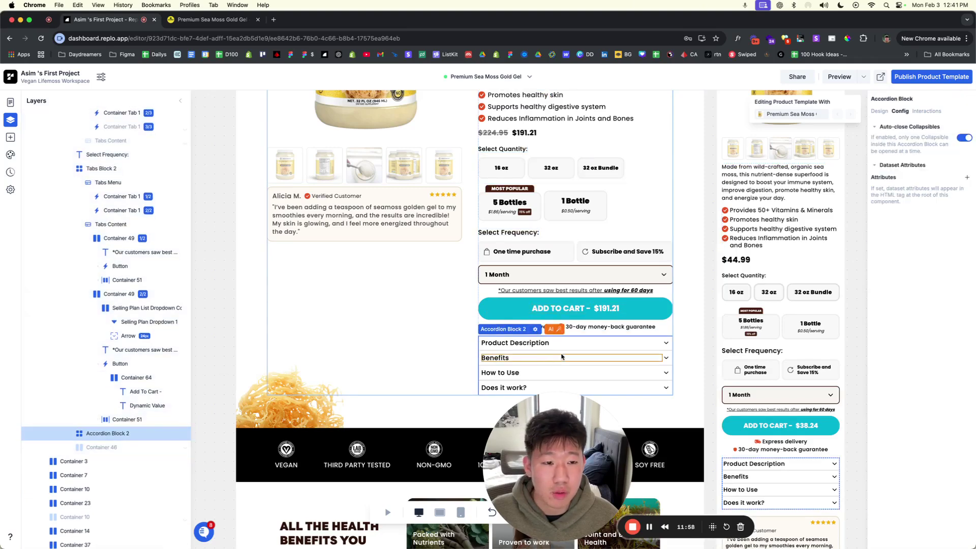
scroll(562, 357, "up", 2)
scroll(721, 340, "right", 2)
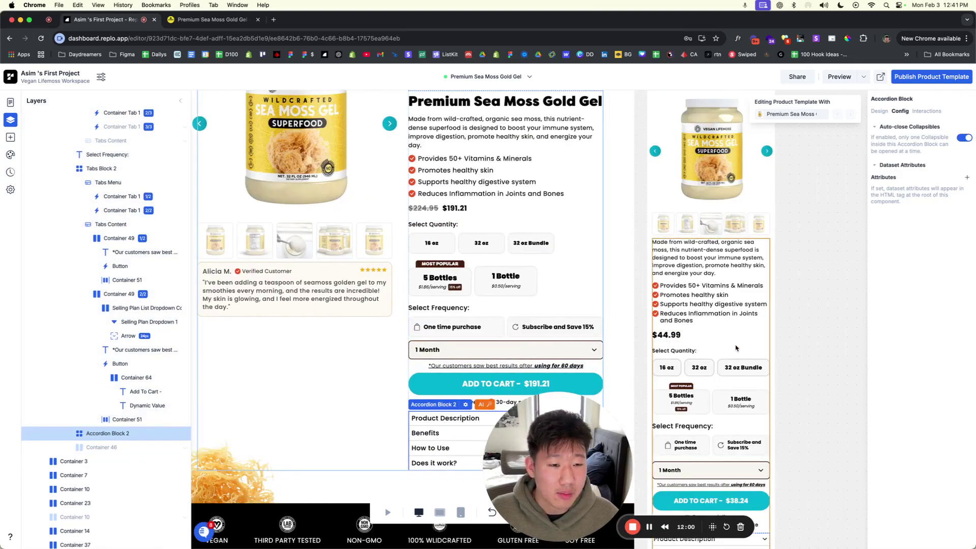
Step: Review Tabs Block 2's Tabs Menu by selecting the Subscribe and Save 15% tab and expanding the One time purchase tab
left_click(518, 328)
scroll(518, 328, "down", 1)
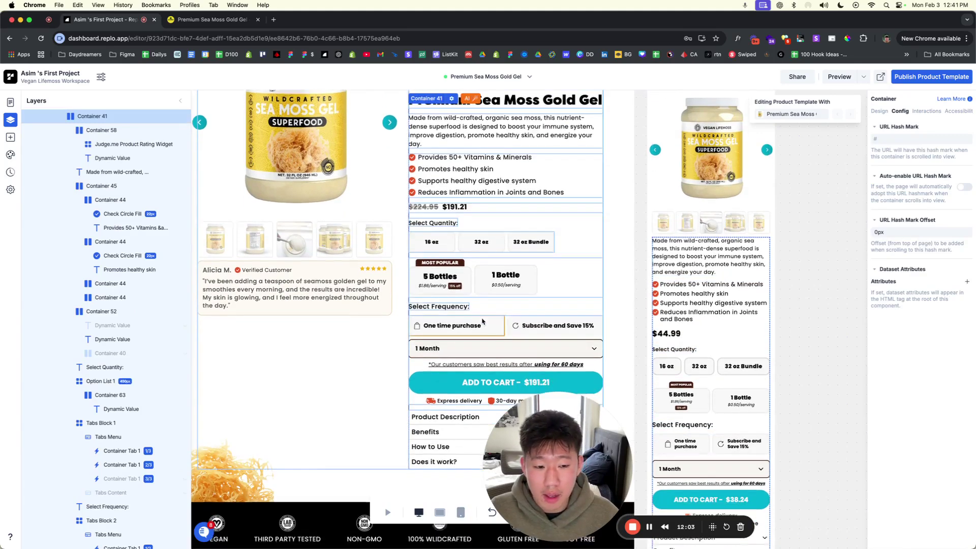
scroll(116, 354, "down", 3)
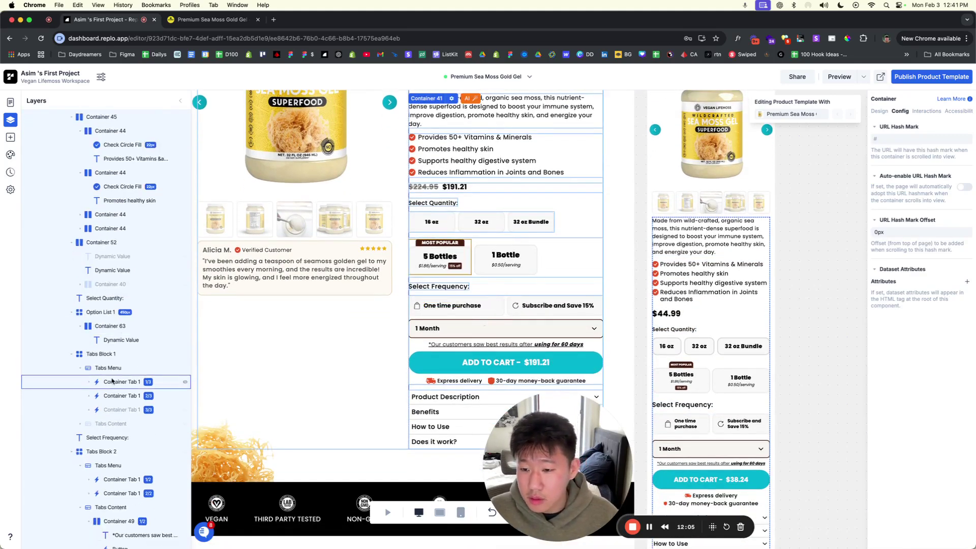
left_click(507, 314)
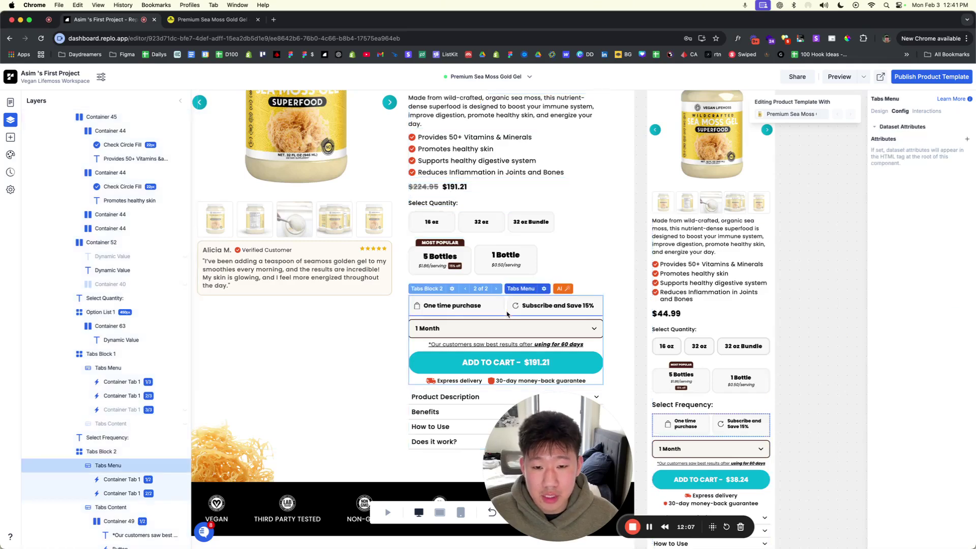
left_click(525, 293)
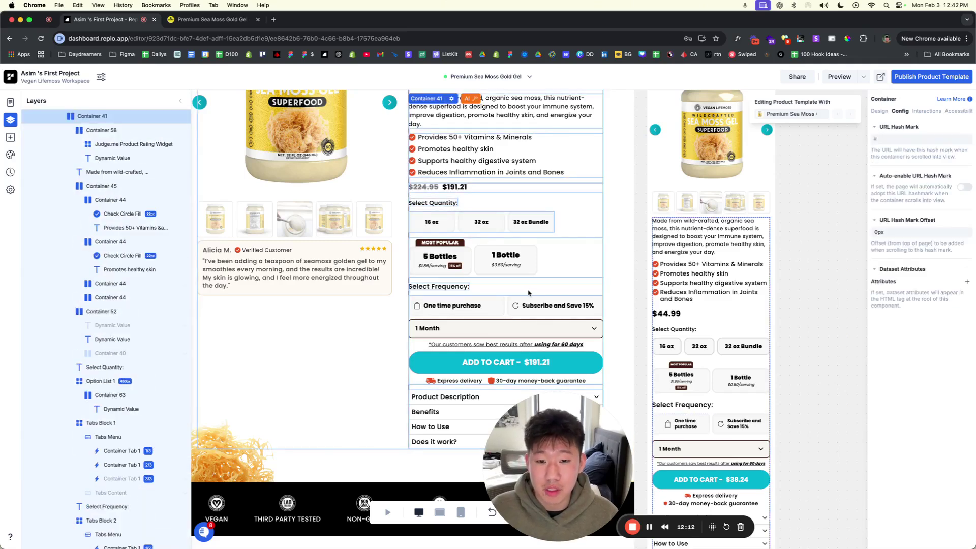
left_click(511, 314)
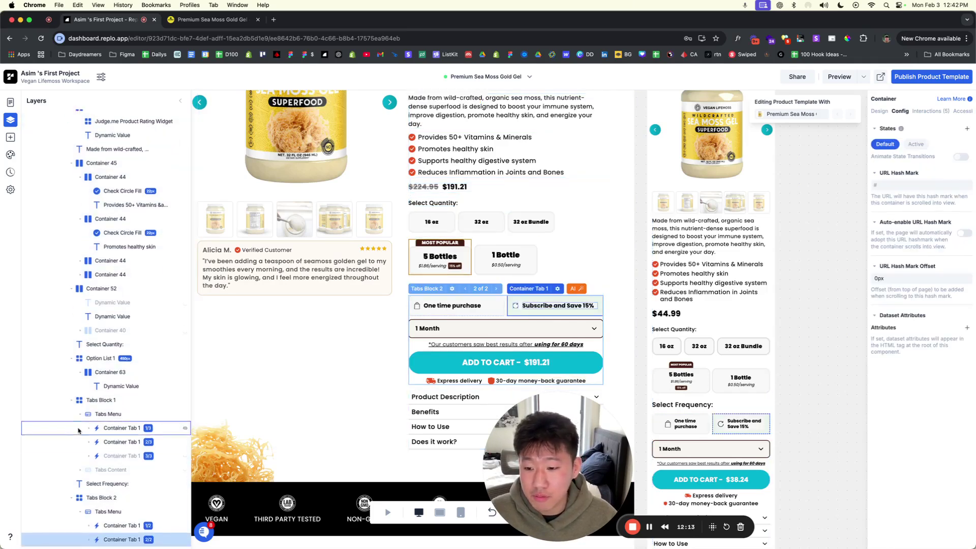
left_click(106, 381)
left_click(89, 381)
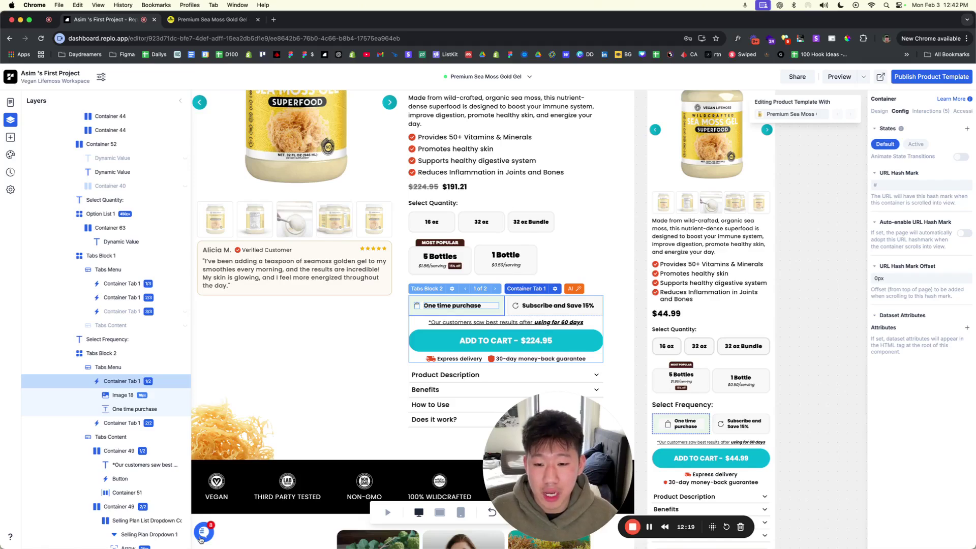
Step: Open the support chat to view the help options, close it, and move the selection off the One time purchase tab
left_click(202, 532)
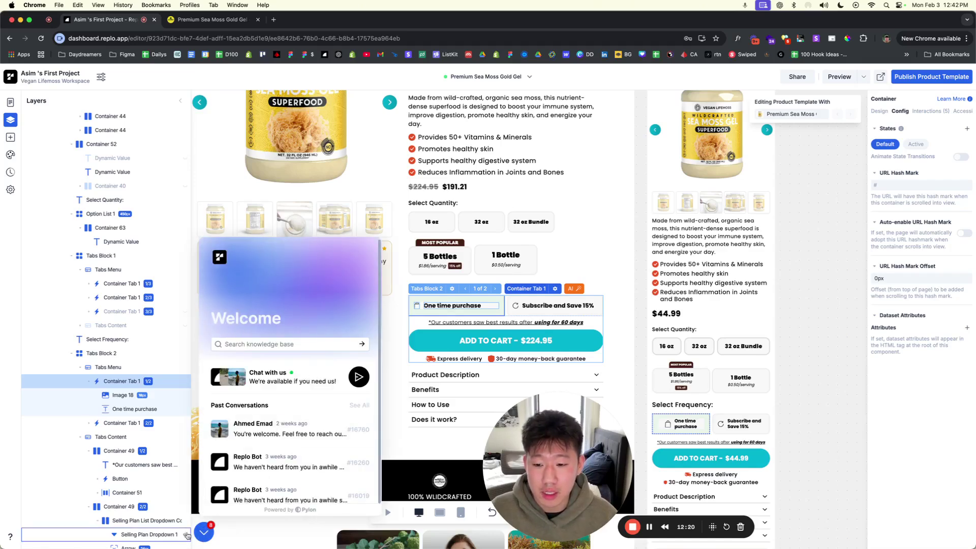
left_click(204, 533)
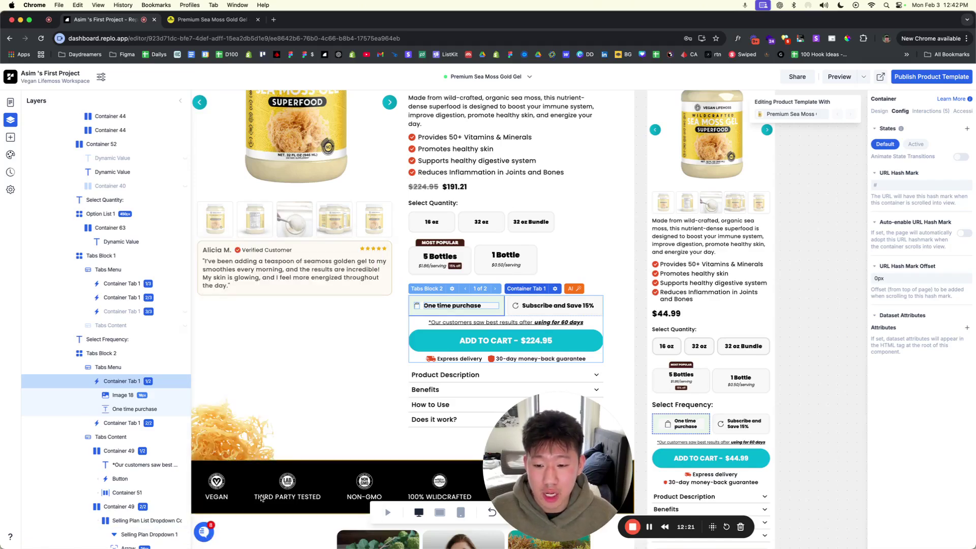
left_click(597, 323)
left_click(608, 321)
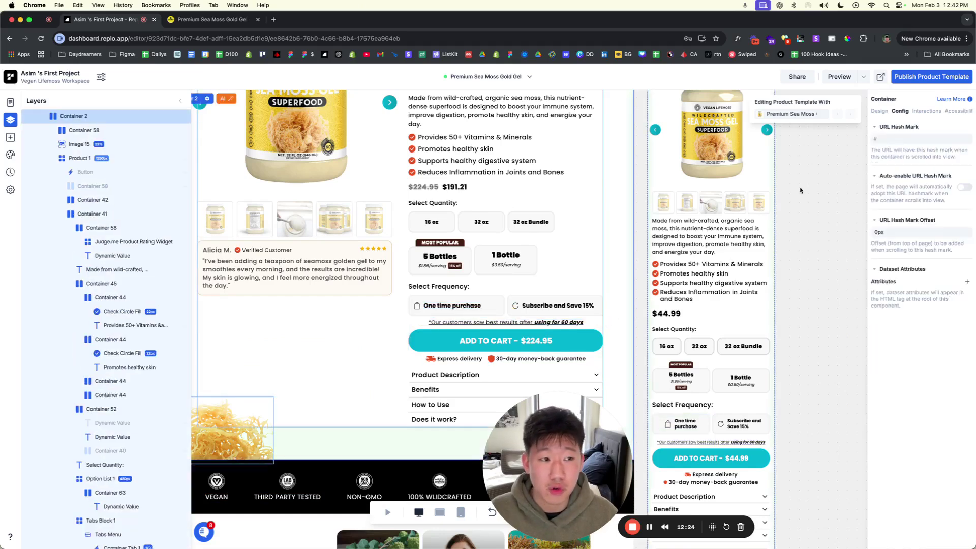
Step: View Container 2's design settings, then inspect Tabs Block 1's Tabs Menu and the size options in Option List 1
left_click(878, 111)
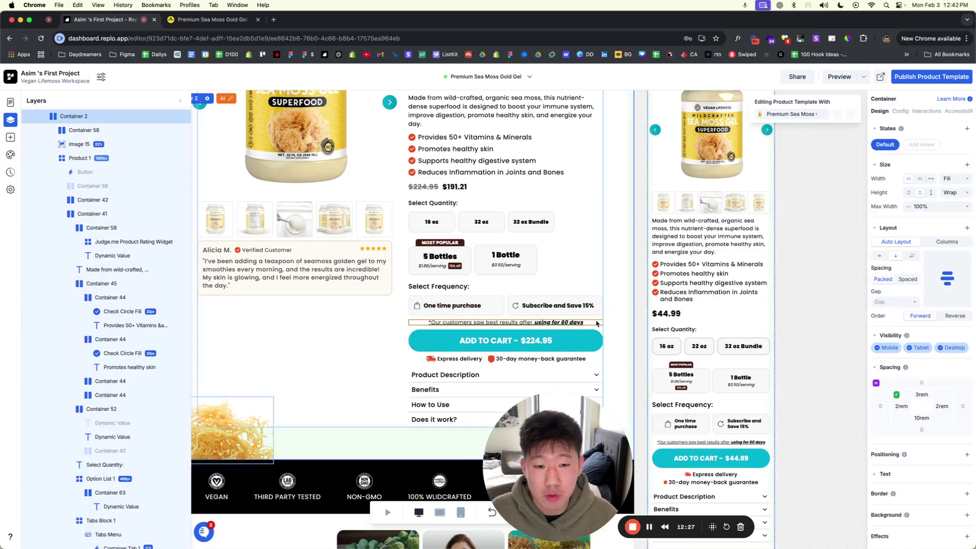
left_click(539, 239)
left_click(538, 236)
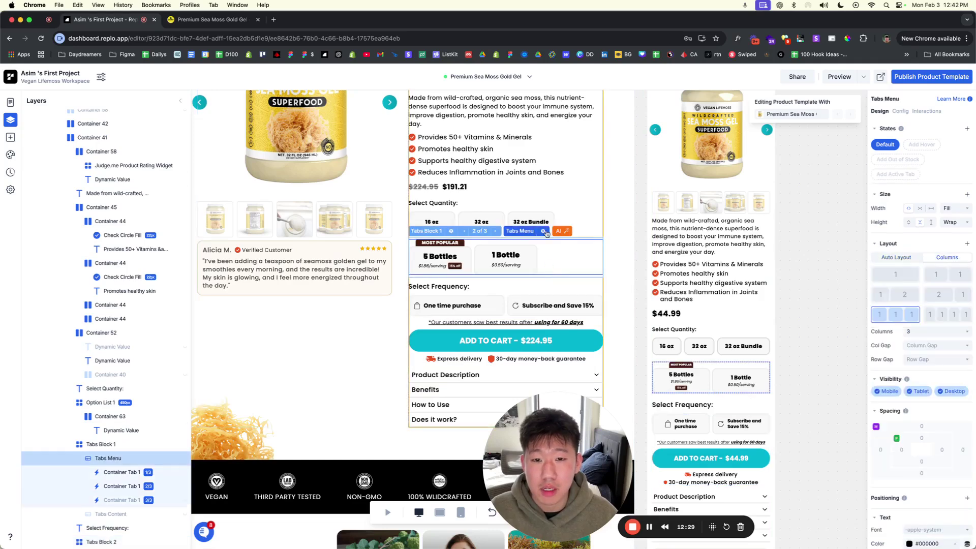
left_click(551, 217)
left_click(456, 221)
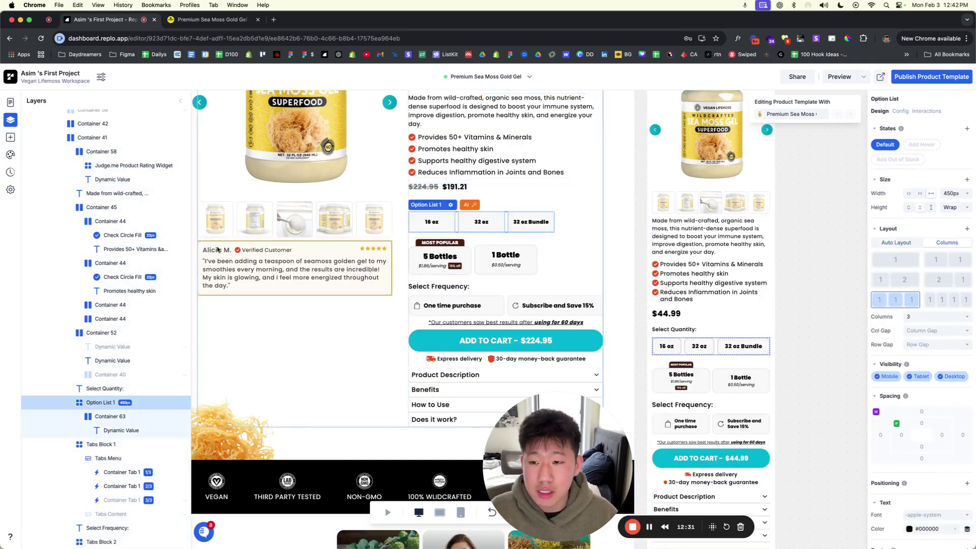
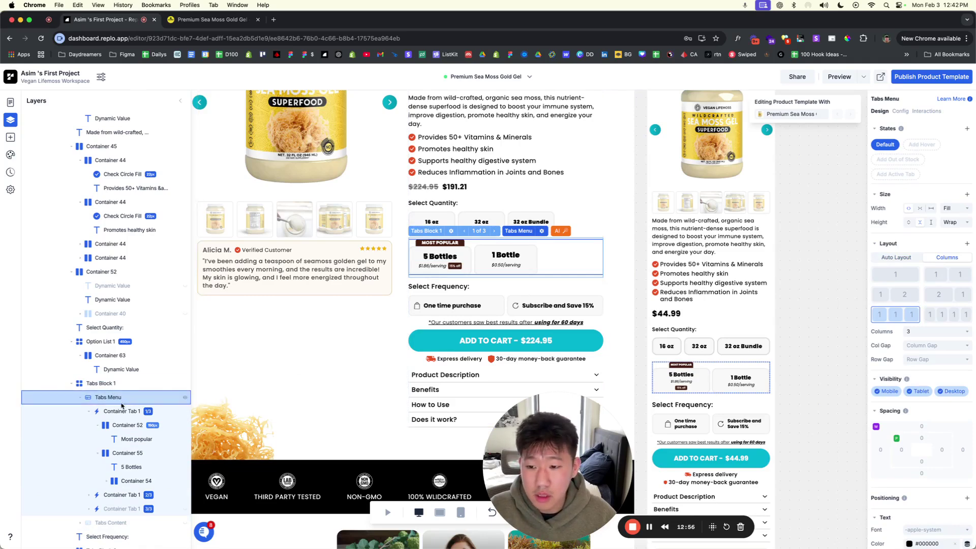
Step: Select the 5 Bottles tab in Tabs Block 1 and compare its Default and Active states
left_click(121, 411)
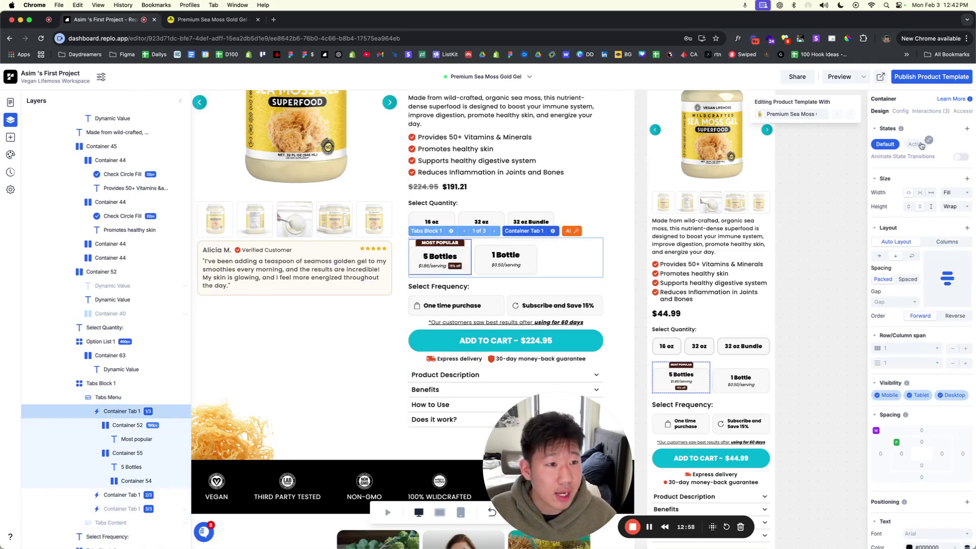
left_click(915, 144)
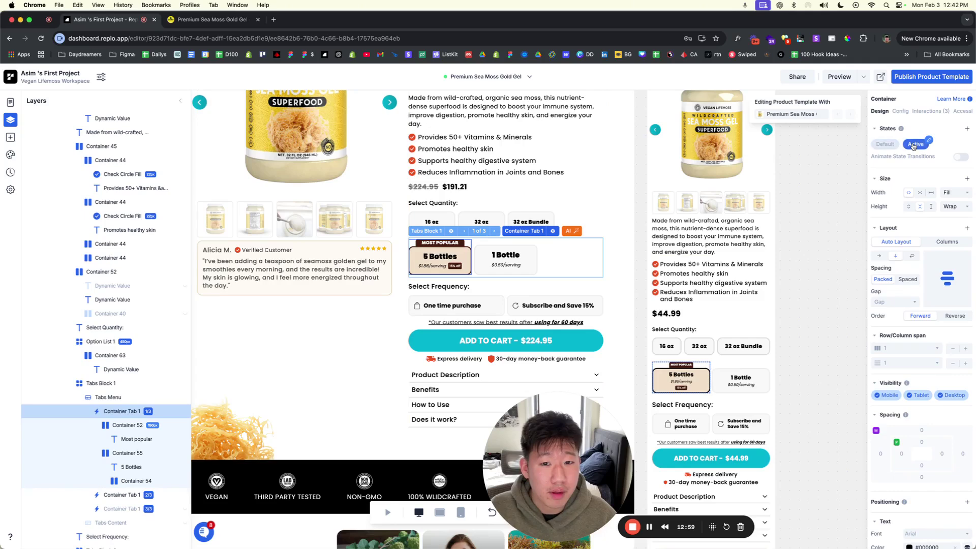
left_click(885, 144)
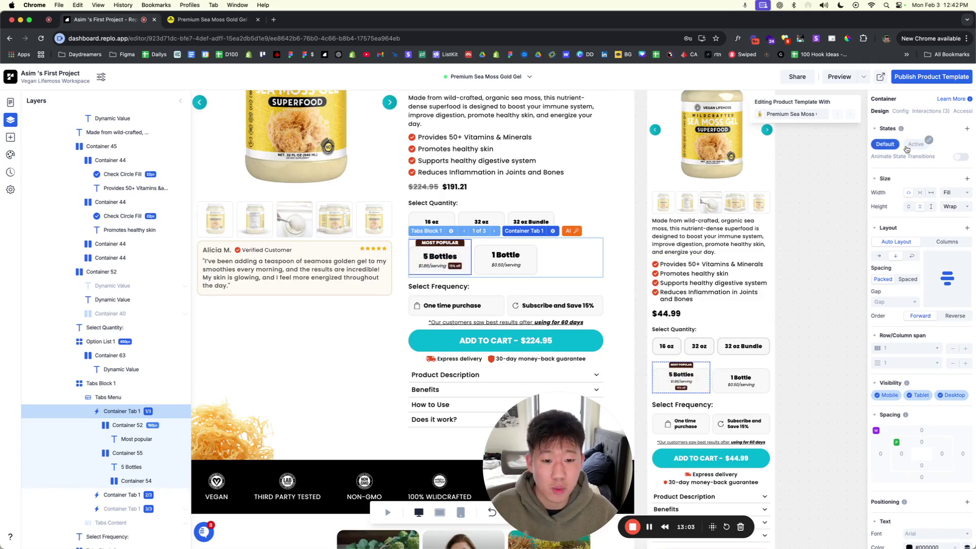
left_click(910, 145)
left_click(912, 144)
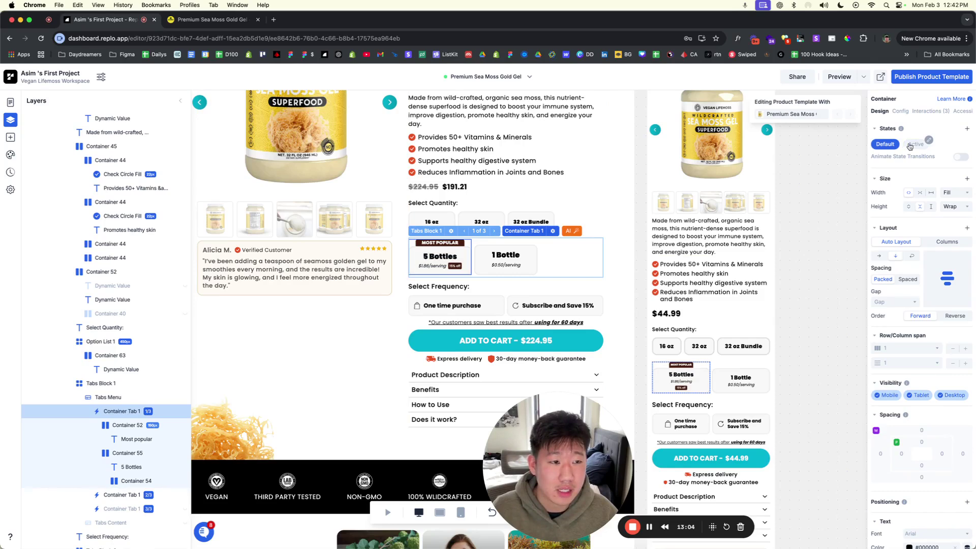
Step: Review the on-click Set Product Quantity To interaction of the 5 Bottles tab and of the 1 Bottle tab
left_click(930, 112)
left_click(918, 191)
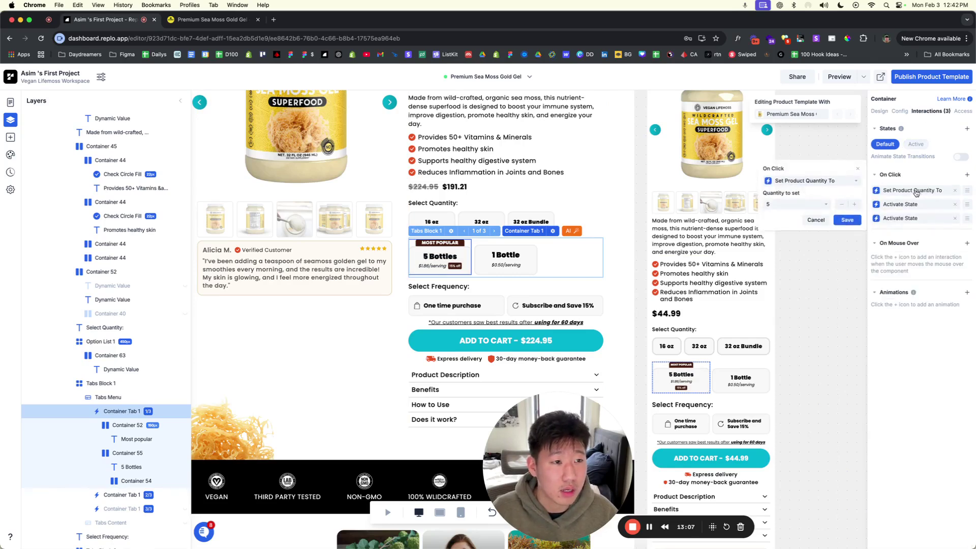
left_click(924, 175)
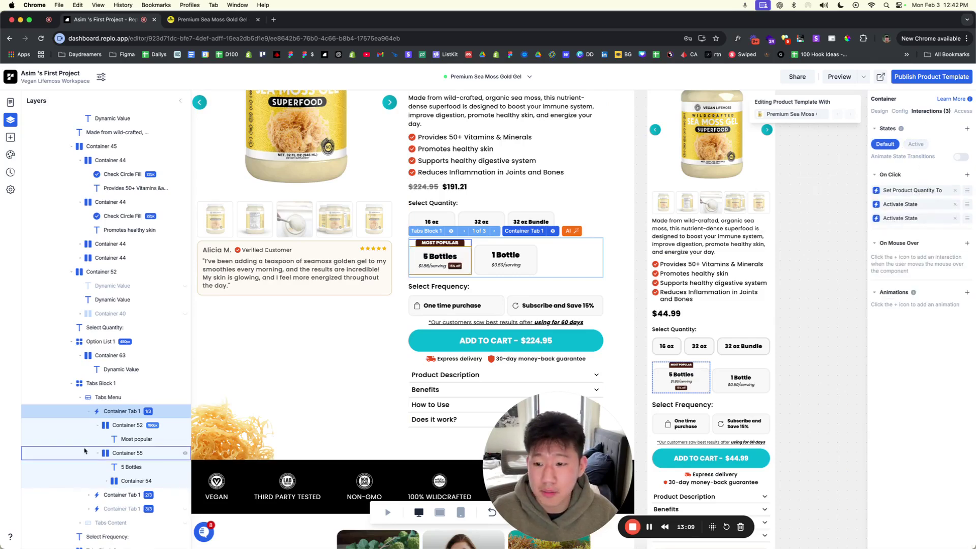
left_click(122, 495)
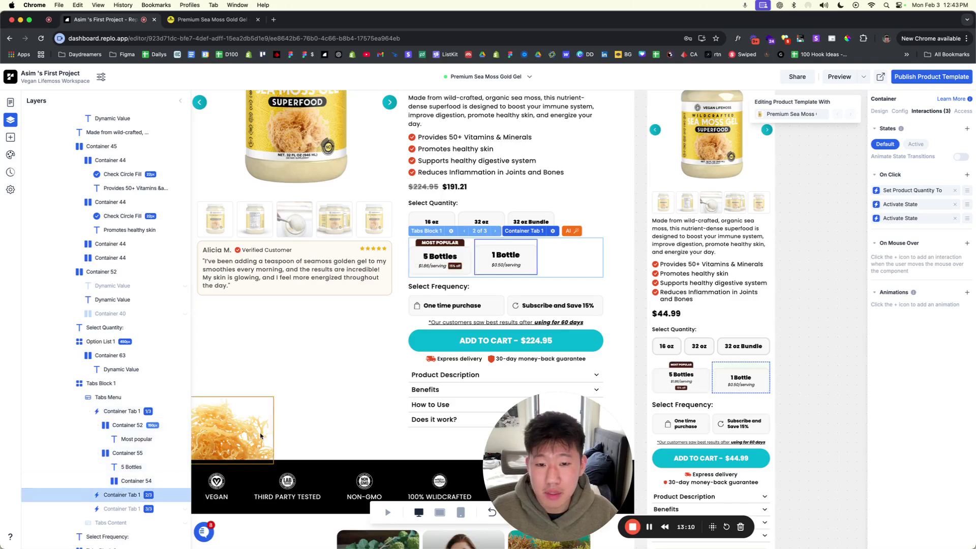
left_click(915, 191)
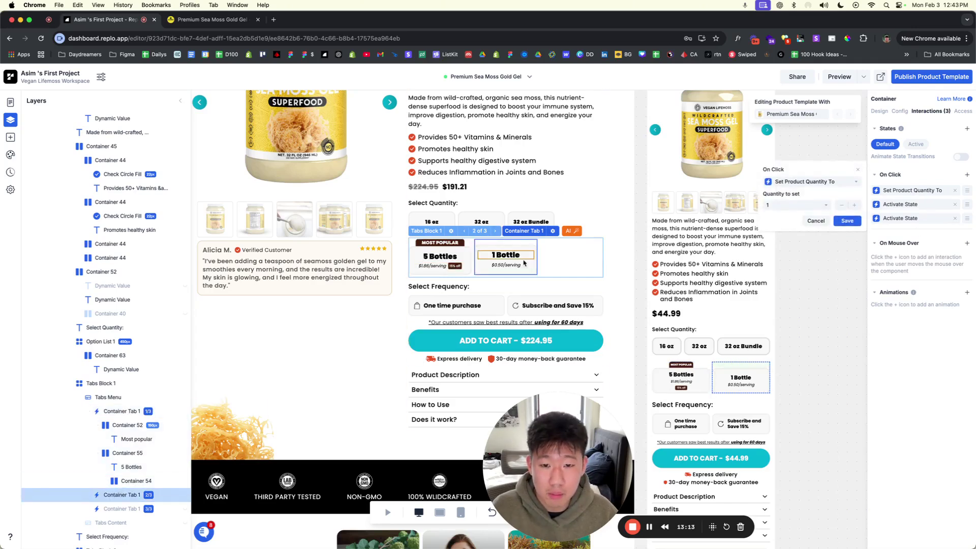
Step: Select Tabs Block 2's Tabs Menu and review its interaction, configuration and design settings
scroll(112, 444, "down", 5)
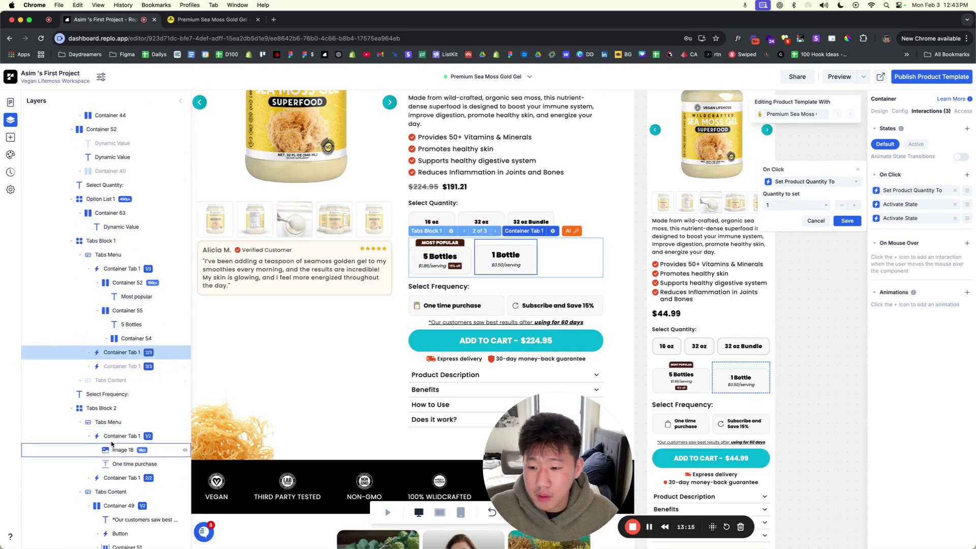
left_click(101, 422)
left_click(100, 408)
left_click(95, 424)
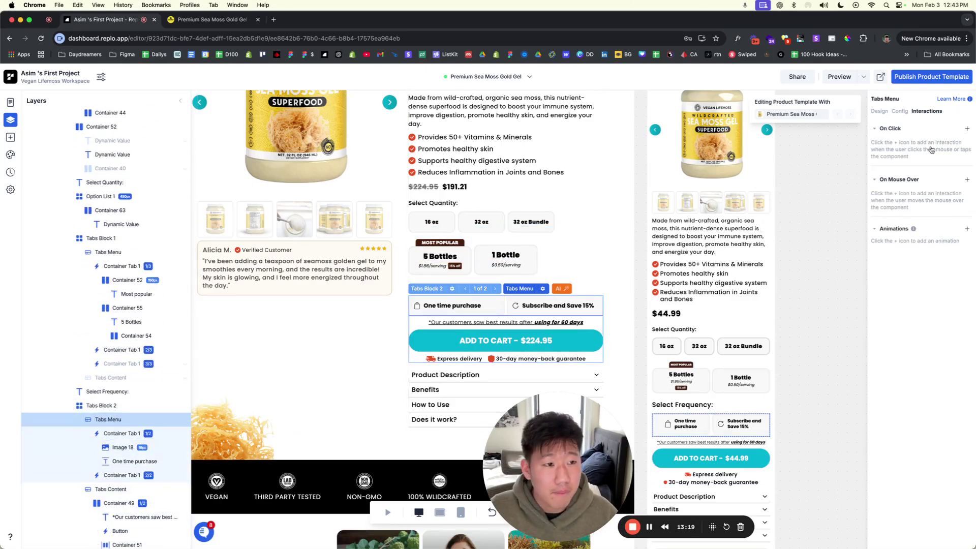
left_click(900, 111)
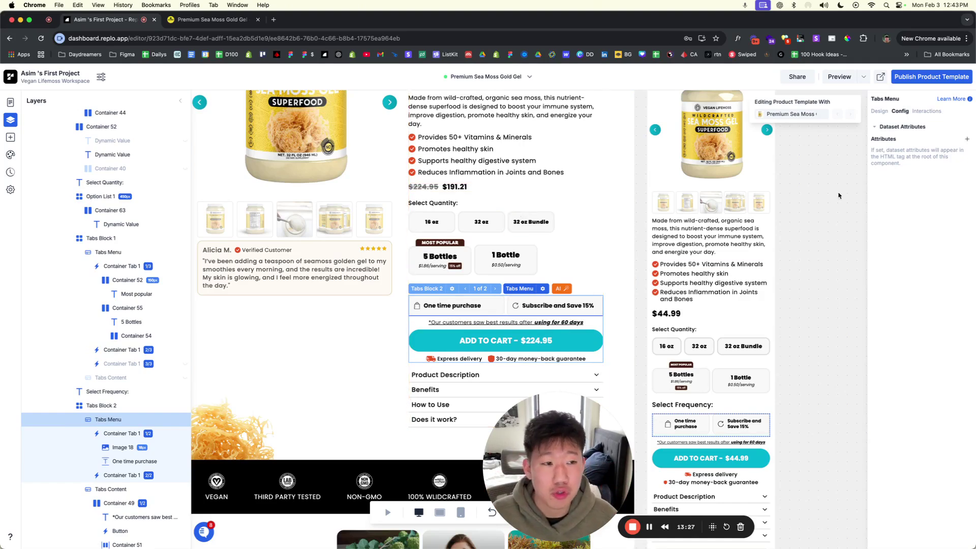
left_click(879, 111)
scroll(124, 413, "down", 3)
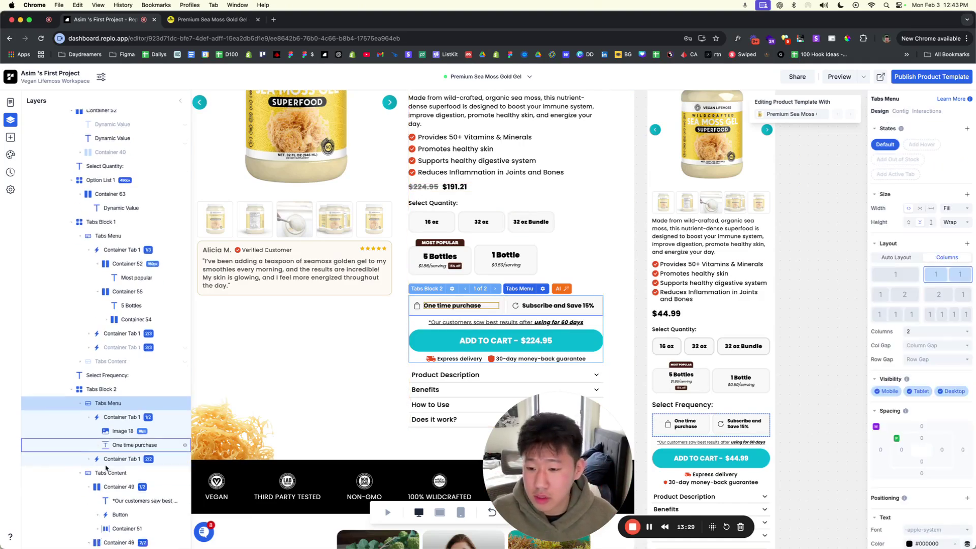
Step: Inspect Tabs Block 2's Tabs Content, then view the on-click interactions of the One time purchase tab
left_click(123, 422)
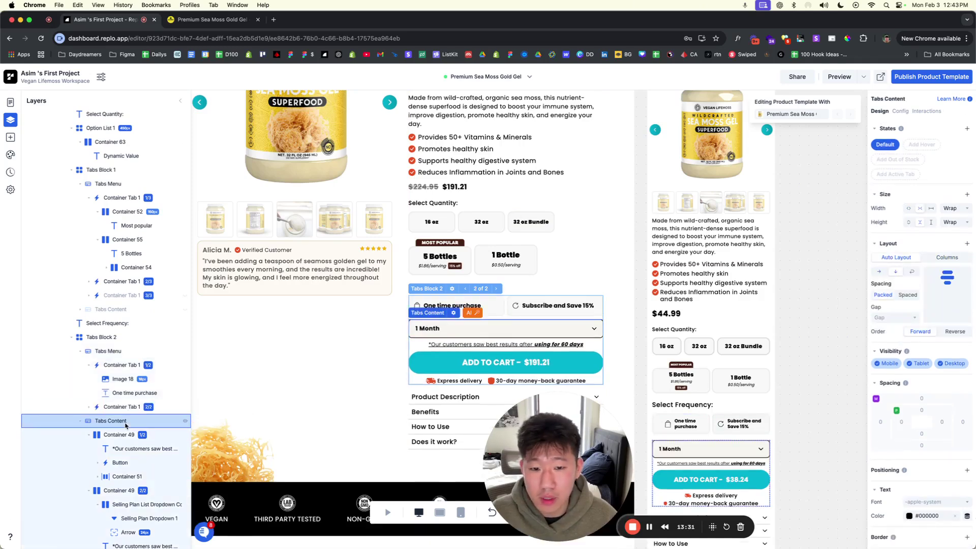
left_click(488, 306)
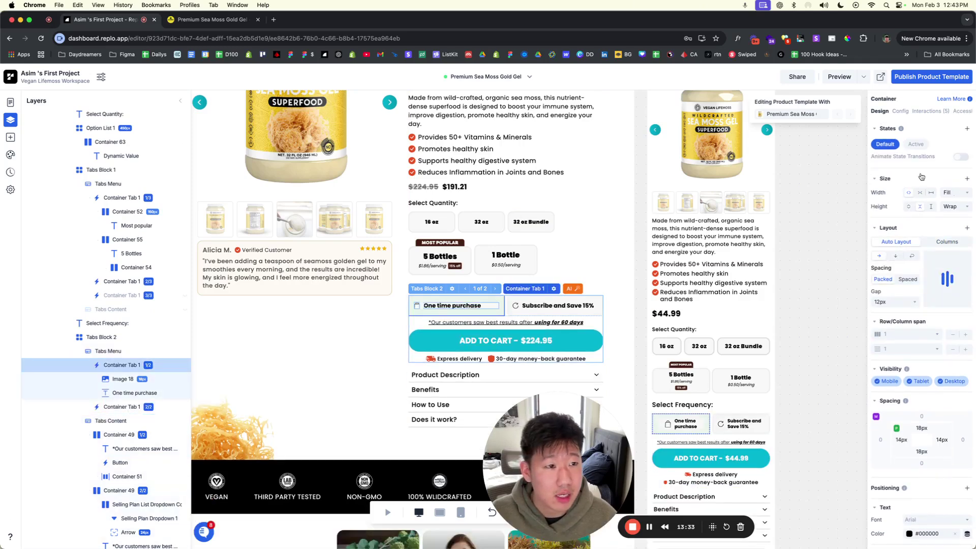
left_click(928, 111)
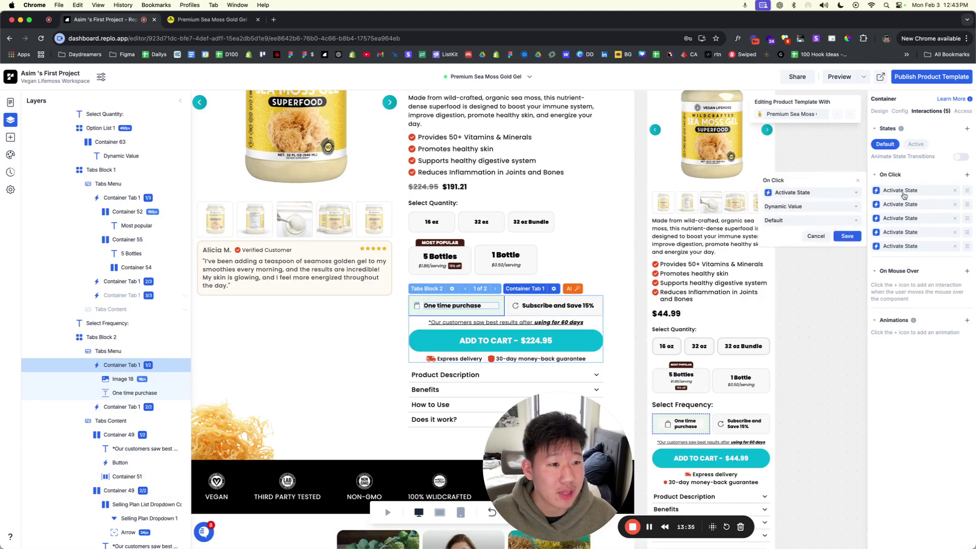
Step: Start a new on-click interaction on the One time purchase tab and look through the interaction types as far as Activate State
left_click(968, 176)
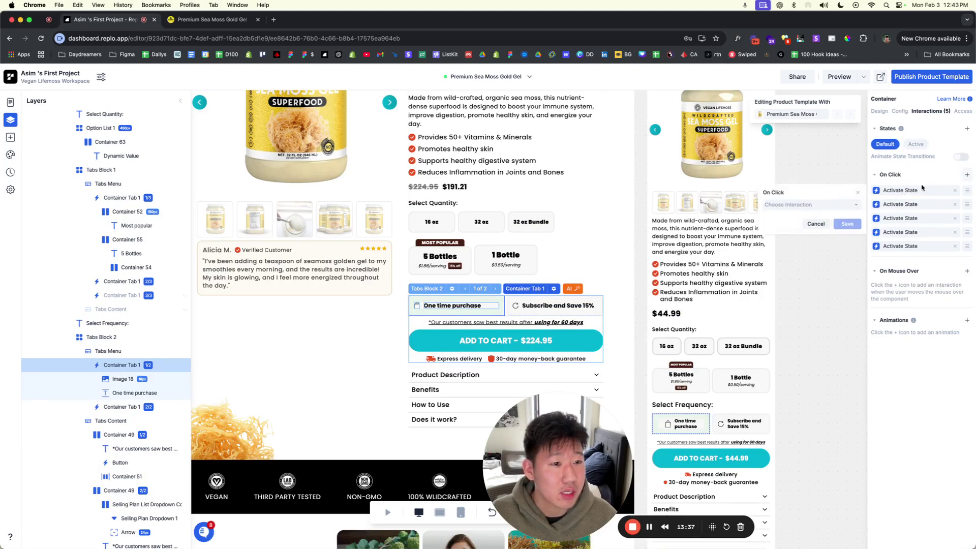
left_click(832, 204)
scroll(833, 272, "down", 3)
scroll(833, 272, "down", 1)
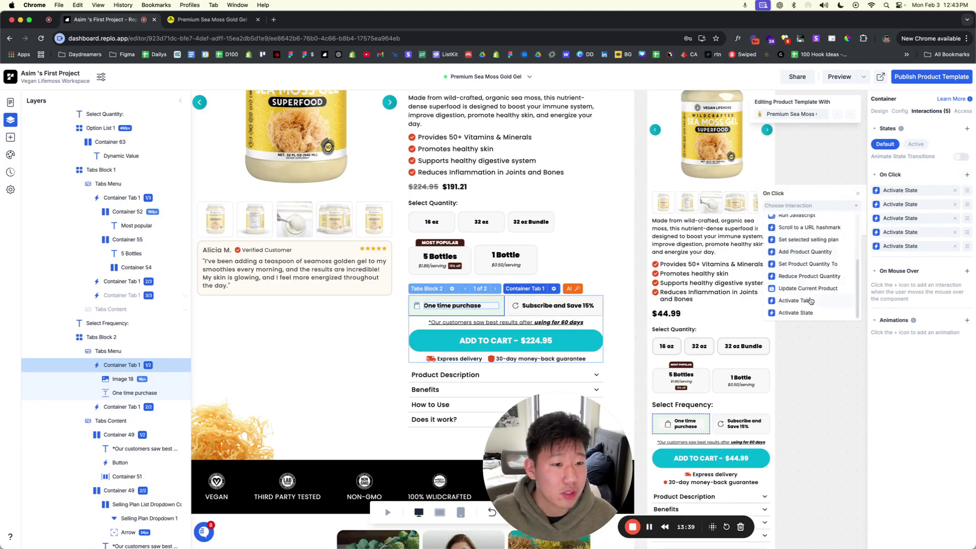
left_click(796, 313)
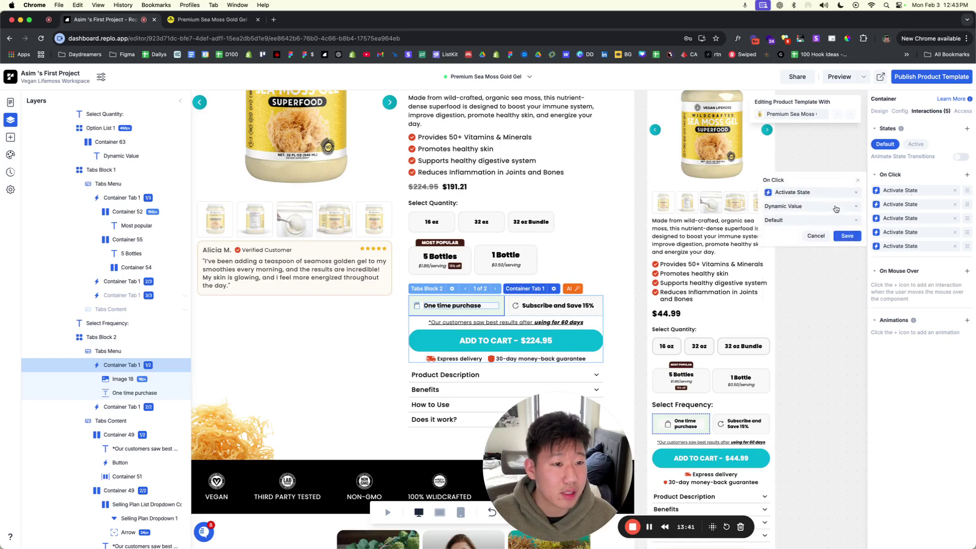
Step: Examine the target components and states of the One time purchase tab's first two Activate State interactions, leaving them as they are
left_click(790, 207)
key("Escape")
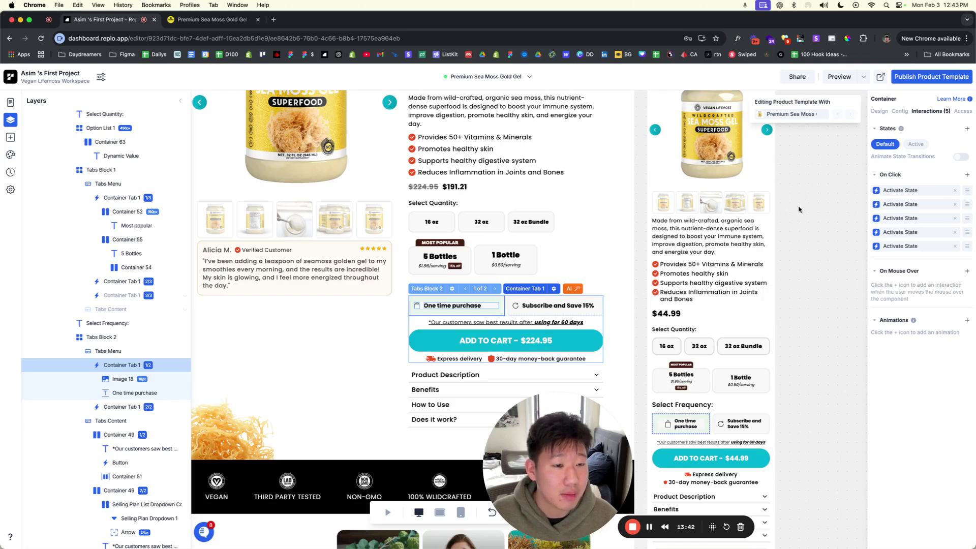
left_click(919, 192)
left_click(805, 224)
left_click(818, 188)
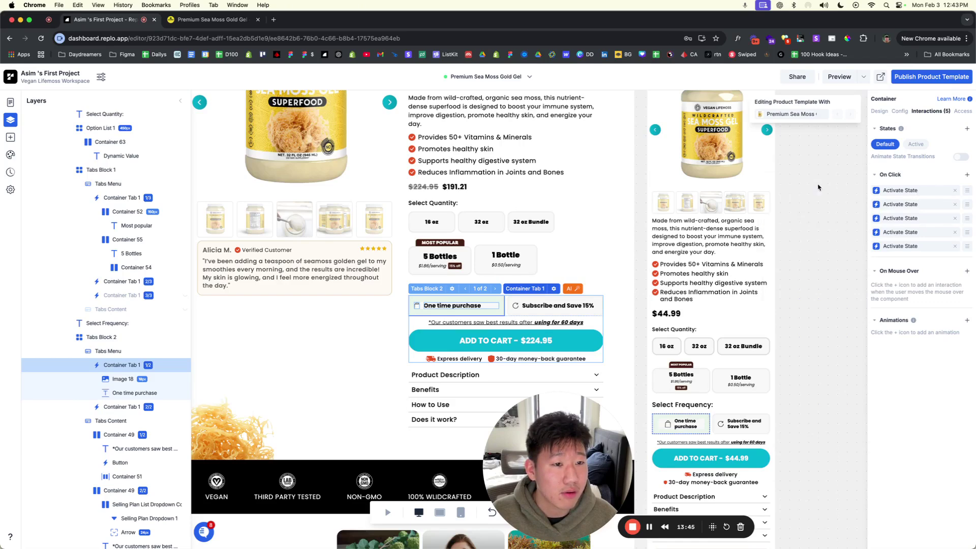
left_click(908, 205)
left_click(808, 207)
scroll(823, 285, "down", 5)
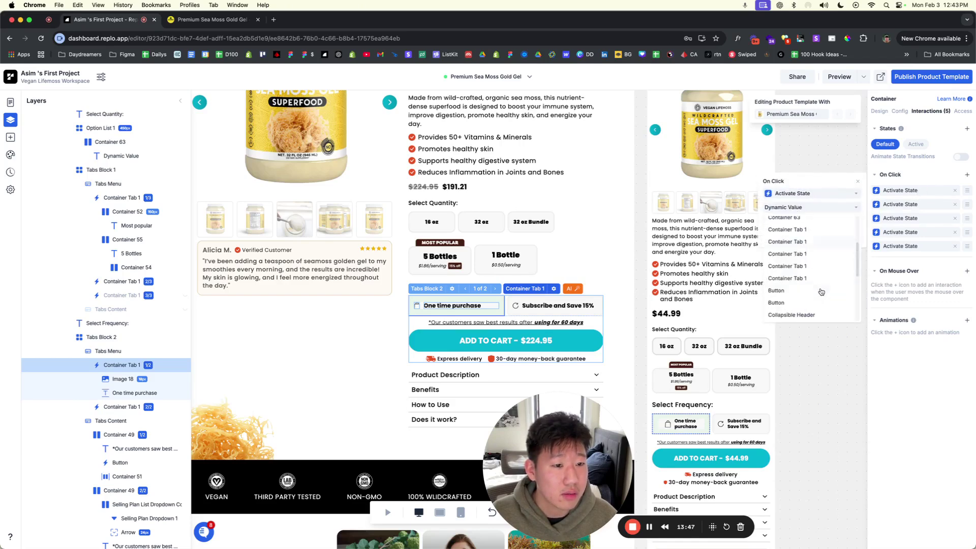
scroll(823, 286, "up", 5)
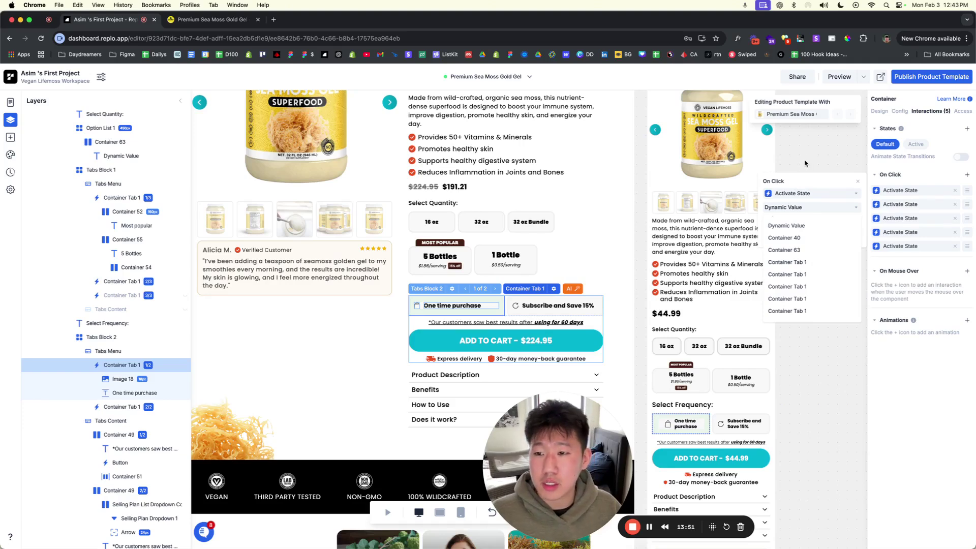
left_click(821, 169)
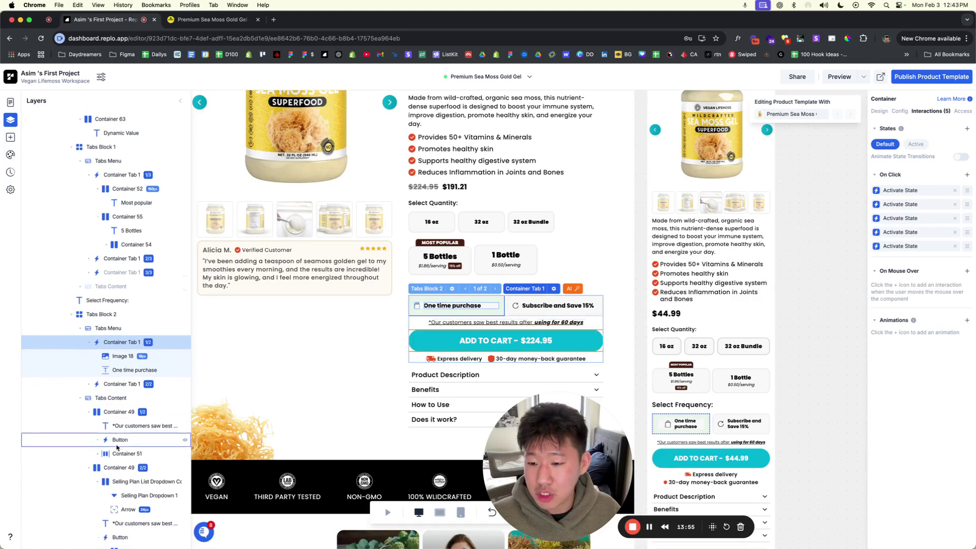
Step: Inspect Tabs Block 2's Tabs Content layer and the first Container 49 inside it
scroll(109, 427, "down", 3)
left_click(115, 356)
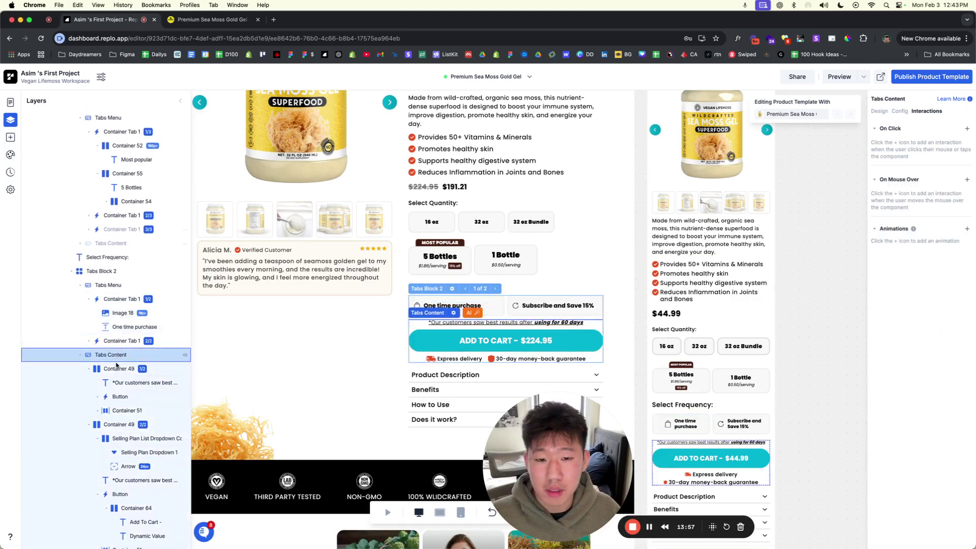
left_click(117, 367)
left_click(113, 355)
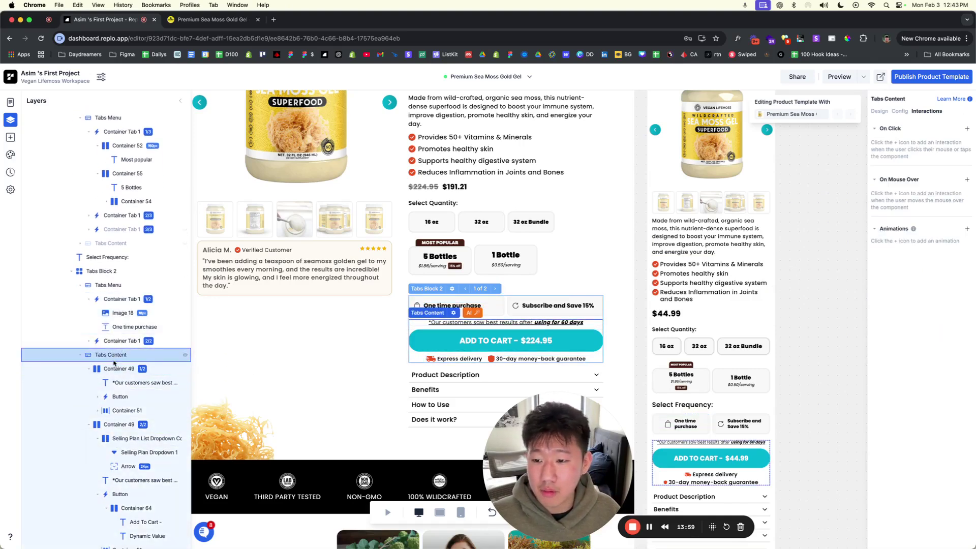
Step: Review the targets and available states of the Subscribe and Save 15% tab's Activate State interactions, then move the selection off the tab
left_click(117, 340)
left_click(900, 190)
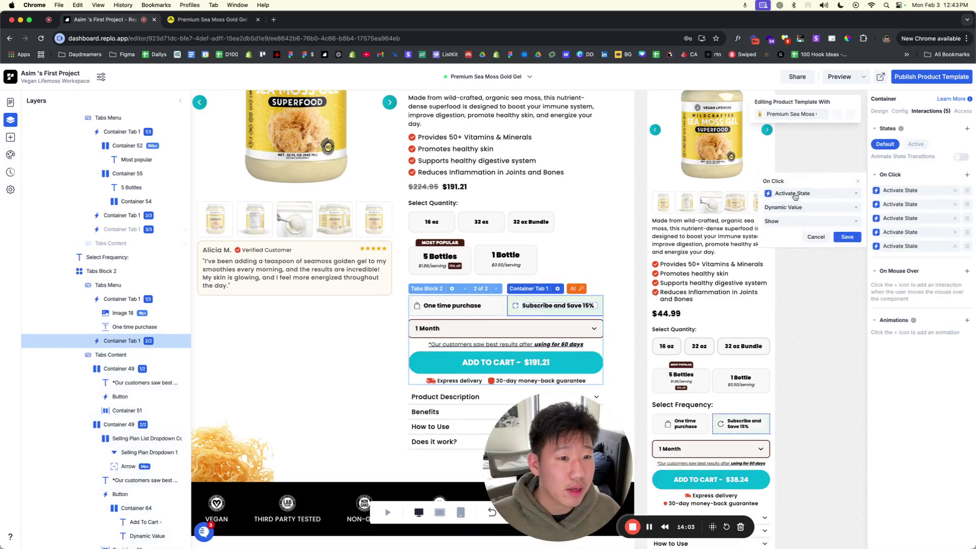
left_click(889, 218)
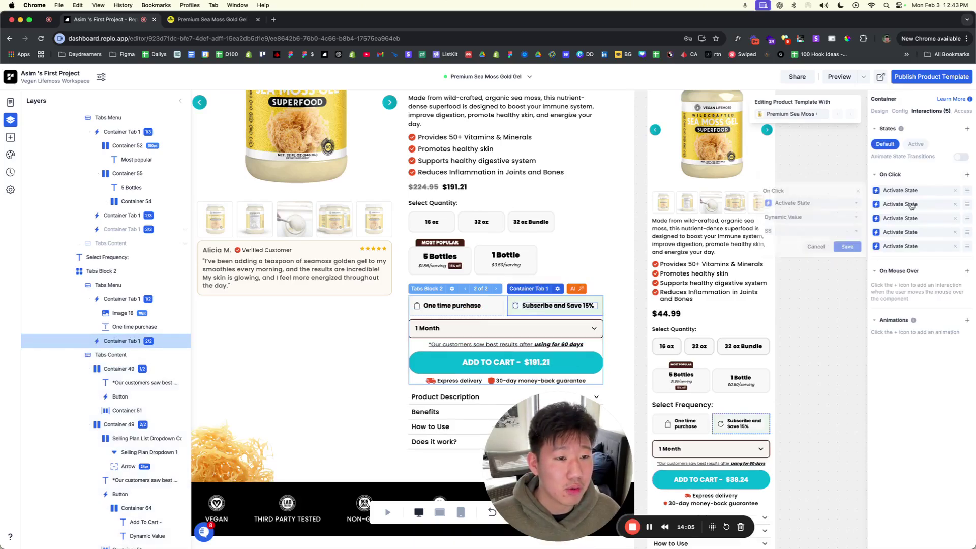
left_click(808, 207)
left_click(791, 218)
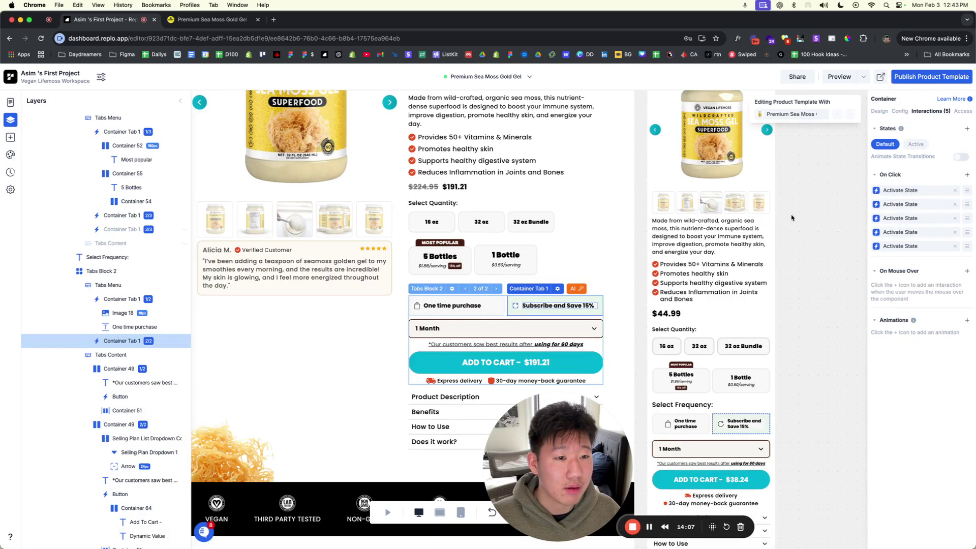
left_click(900, 203)
left_click(781, 222)
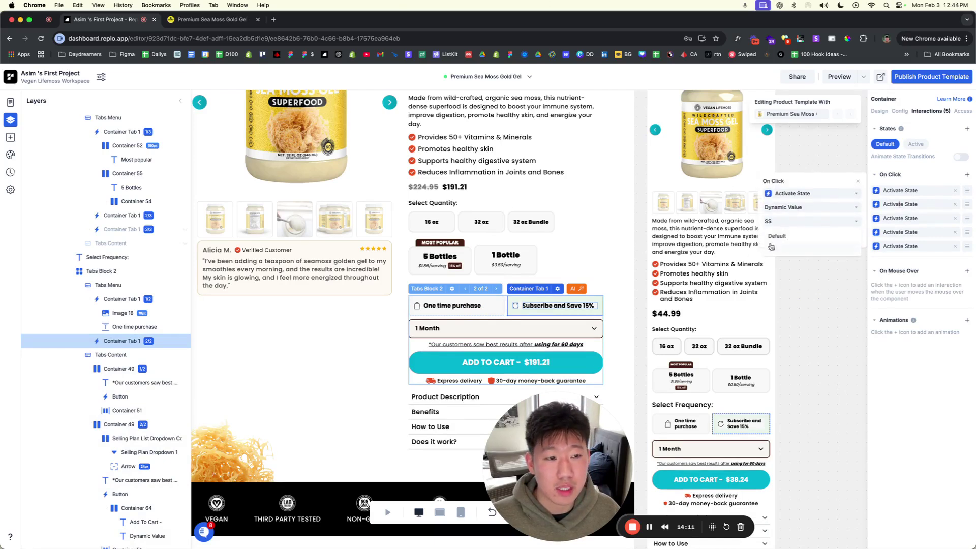
left_click(806, 168)
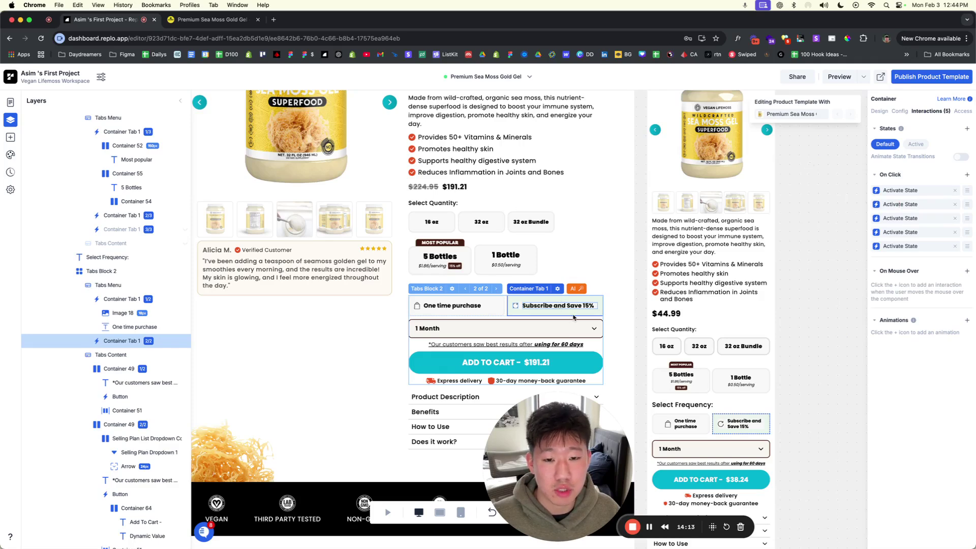
left_click(536, 285)
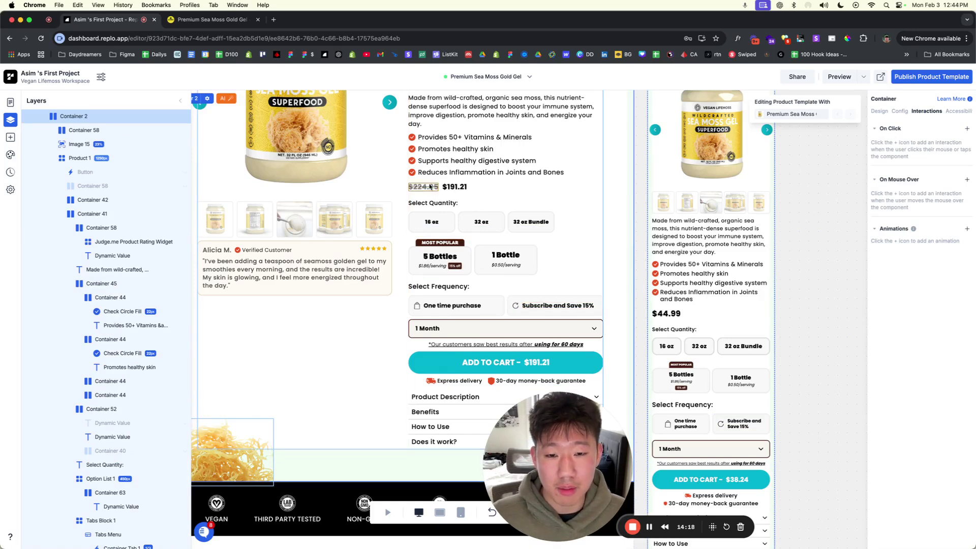
Step: Inspect the Subscribe and Save 15% tab's on-click interactions, then select Container 2 around the product section
left_click(509, 311)
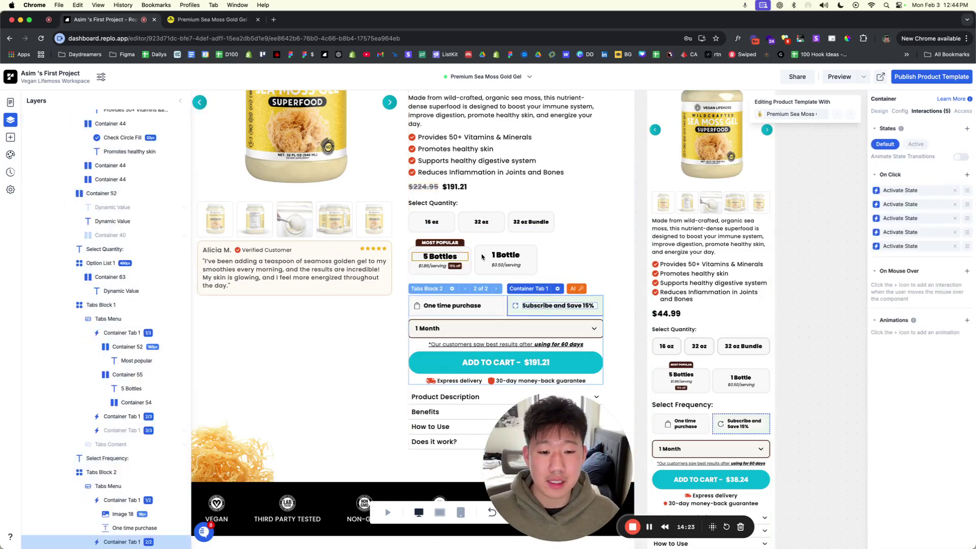
scroll(691, 299, "down", 1)
scroll(692, 299, "left", 2)
left_click(661, 300)
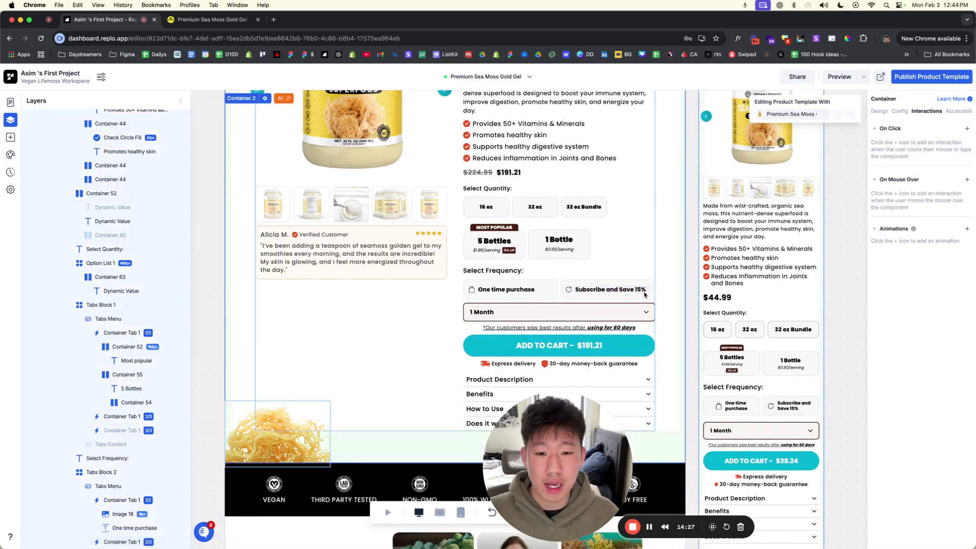
scroll(474, 243, "up", 3)
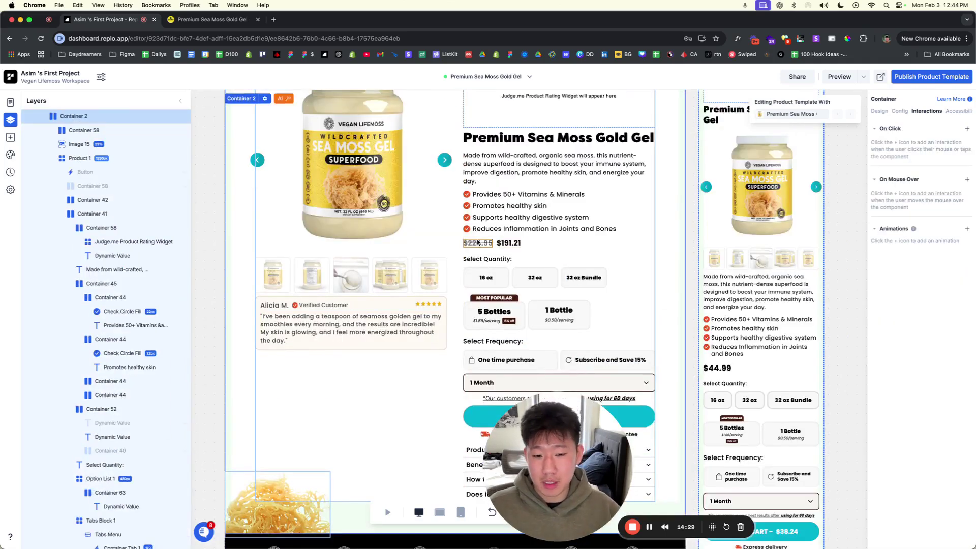
Step: Browse the Product Integrations components available to insert, from the subscription widgets through the review widgets
left_click(202, 263)
left_click(11, 137)
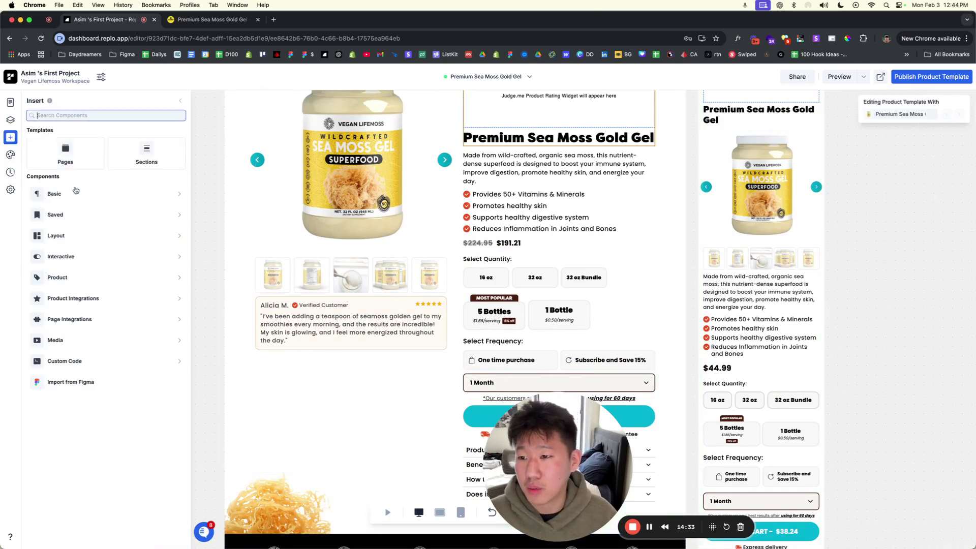
mouse_move(83, 301)
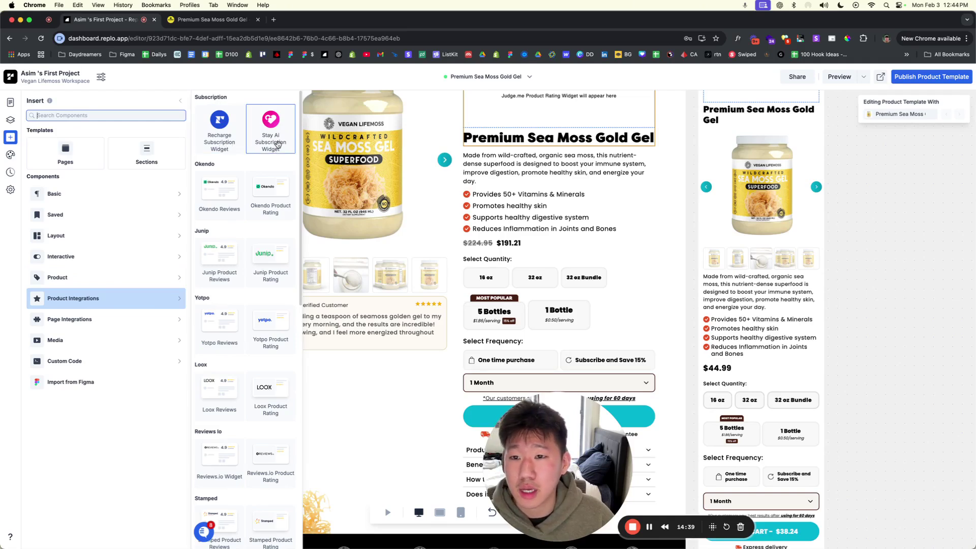
scroll(269, 203, "down", 5)
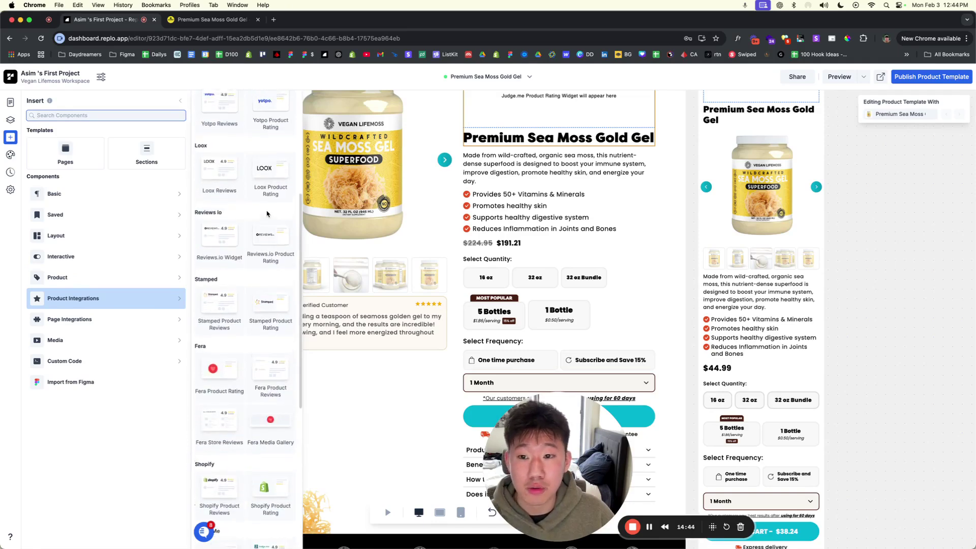
scroll(267, 213, "up", 5)
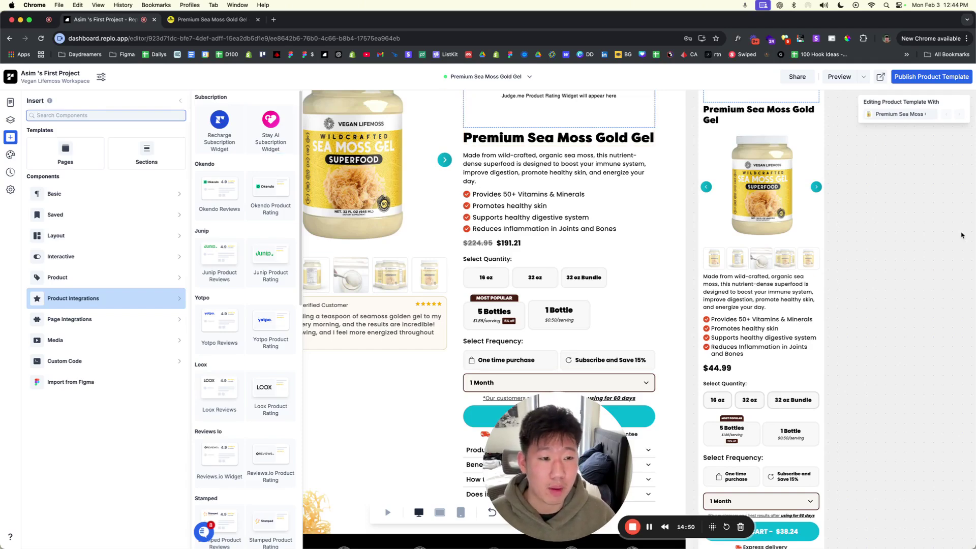
scroll(781, 316, "down", 3)
scroll(781, 316, "down", 2)
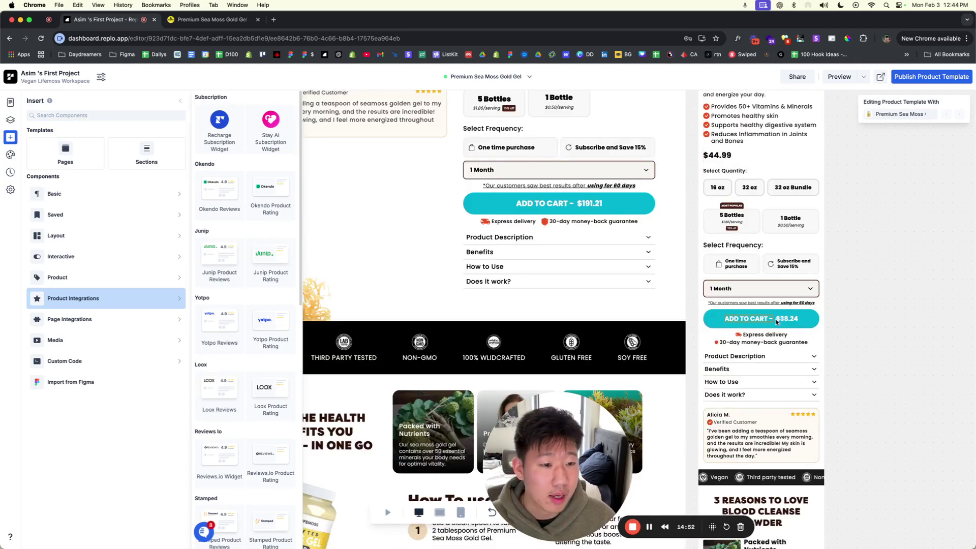
Step: Expand the black benefits bar's Container 4 in the layer tree and reveal the image and text inside its first Container 5
left_click(10, 120)
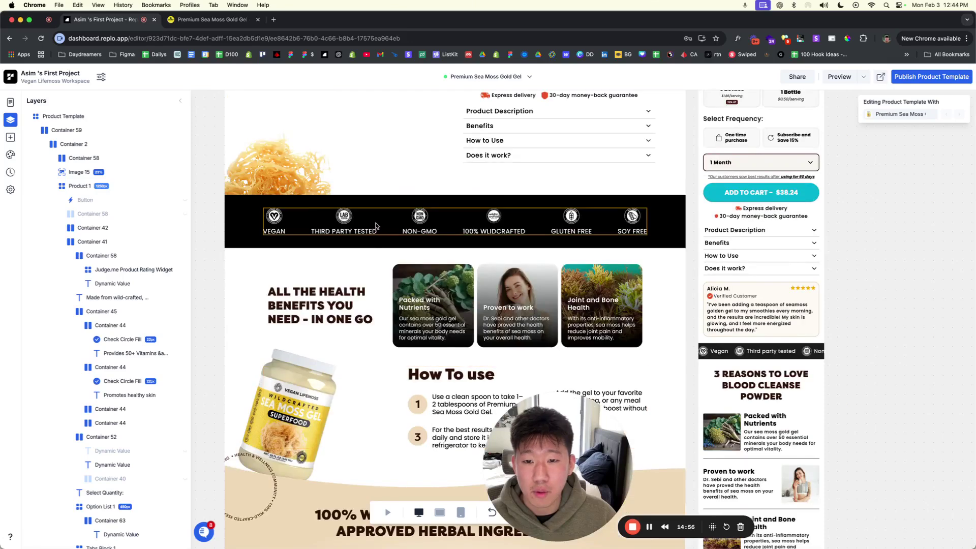
left_click(388, 226)
scroll(121, 440, "down", 3)
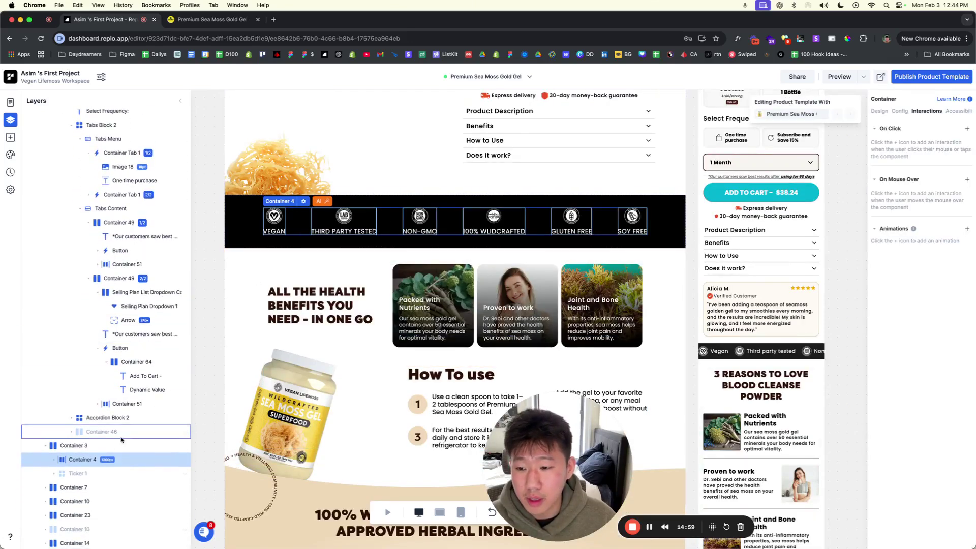
left_click(55, 459)
left_click(113, 478)
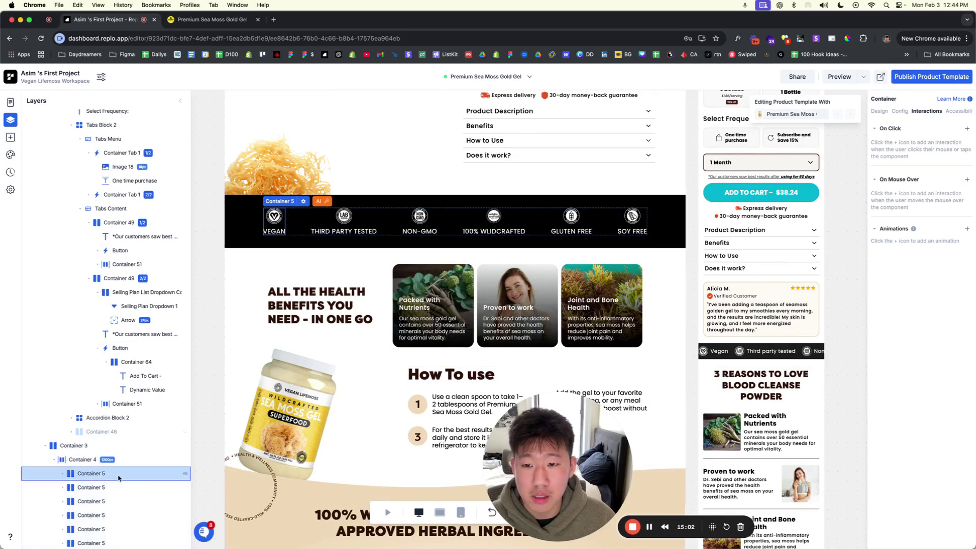
scroll(74, 475, "down", 1)
left_click(64, 472)
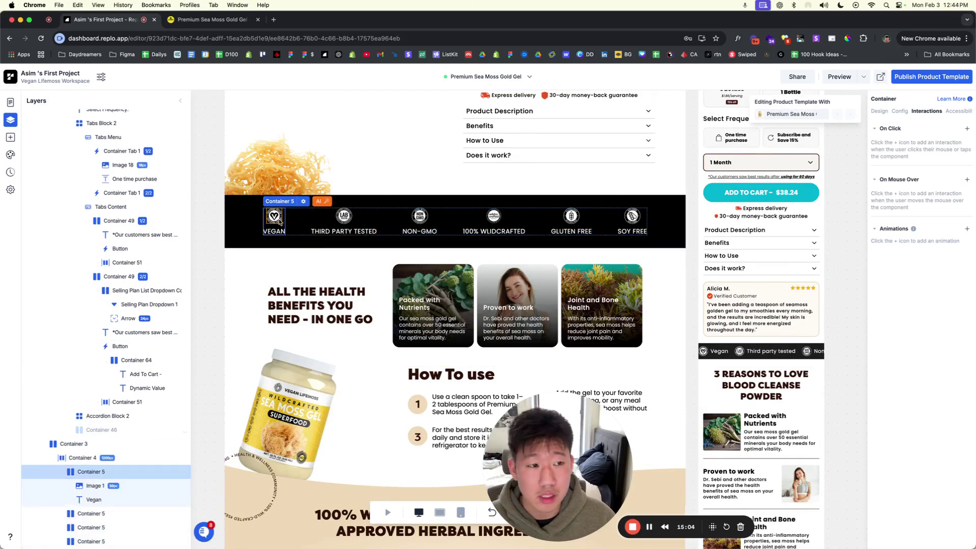
Step: Check the design settings of the Vegan item's container and the image options of its icon
left_click(880, 110)
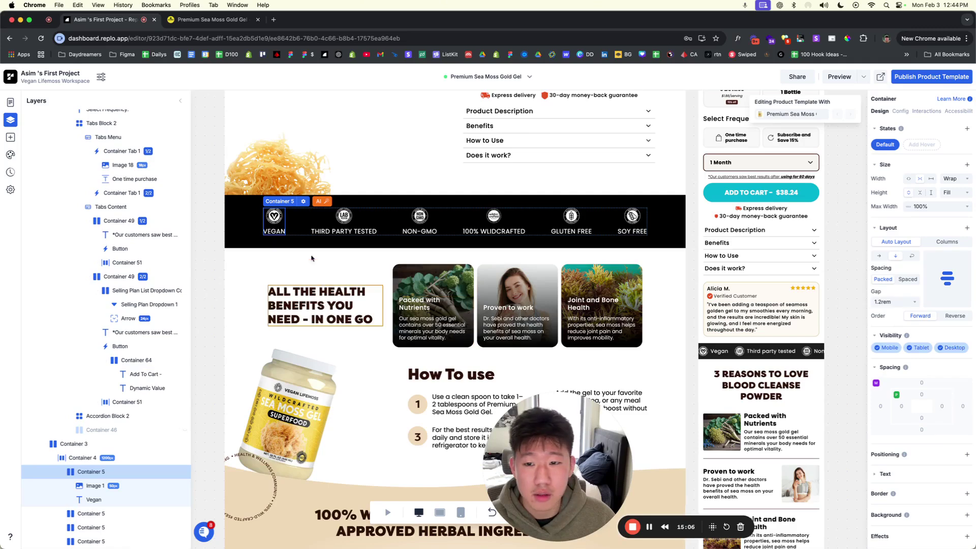
left_click(274, 215)
left_click(910, 272)
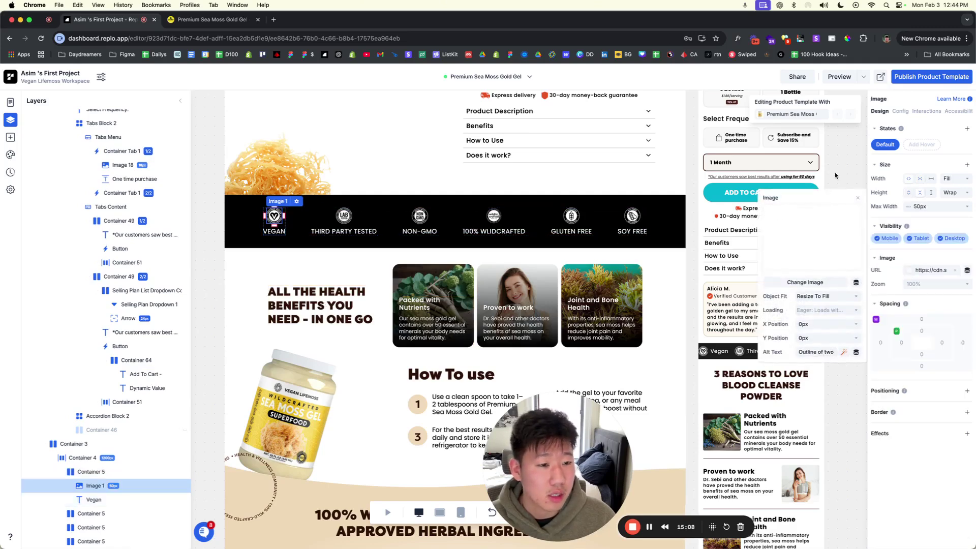
key("Escape")
Step: Open the image options of the Packed with Nutrients card's background picture
scroll(430, 219, "down", 2)
left_click(430, 219)
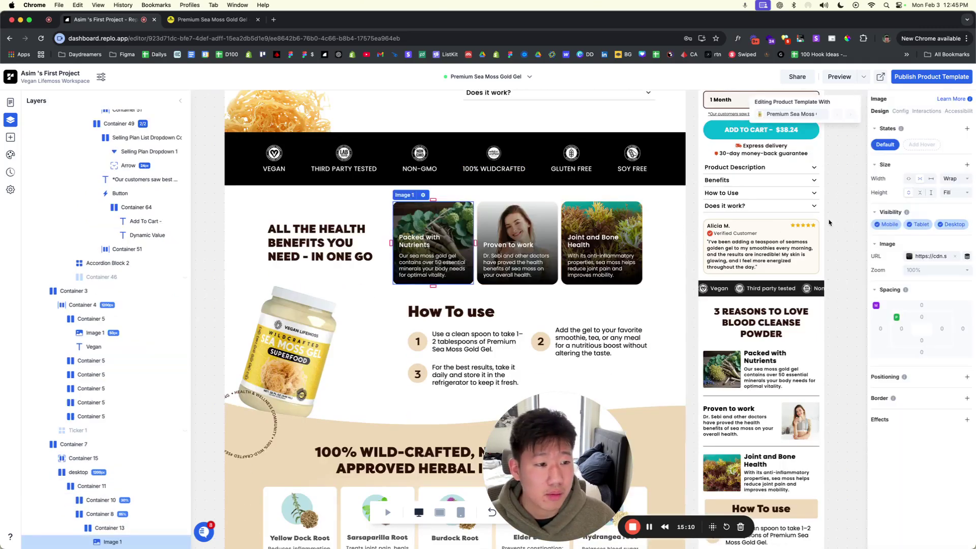
left_click(909, 257)
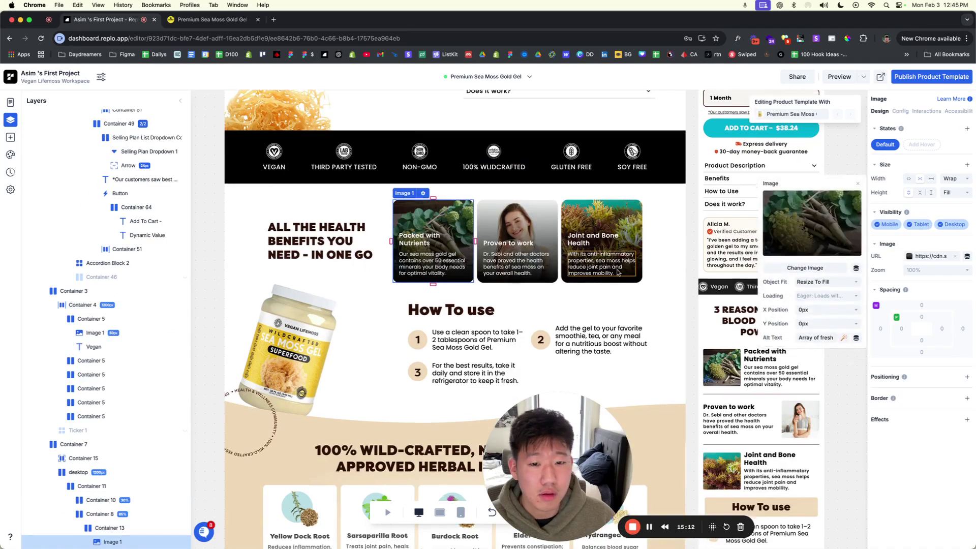
Step: Look through the page sections down to the customer testimonials and select the testimonials section's container
scroll(290, 291, "down", 5)
scroll(291, 291, "down", 15)
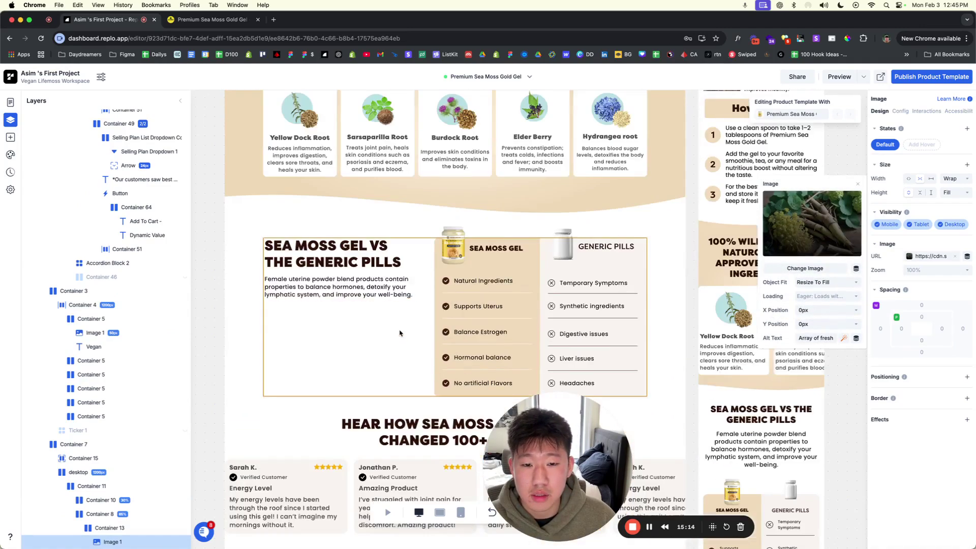
scroll(400, 333, "up", 4)
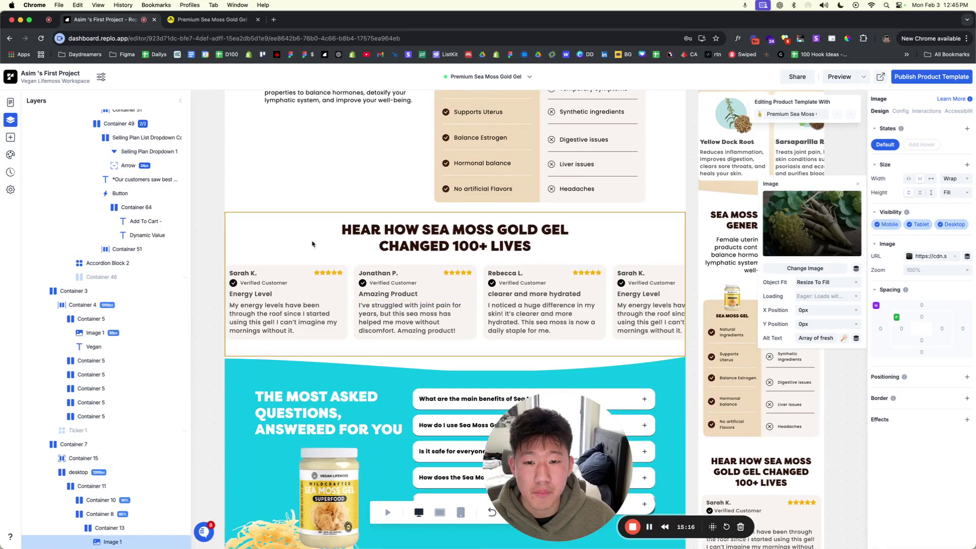
left_click(308, 237)
scroll(308, 237, "up", 2)
scroll(308, 237, "up", 13)
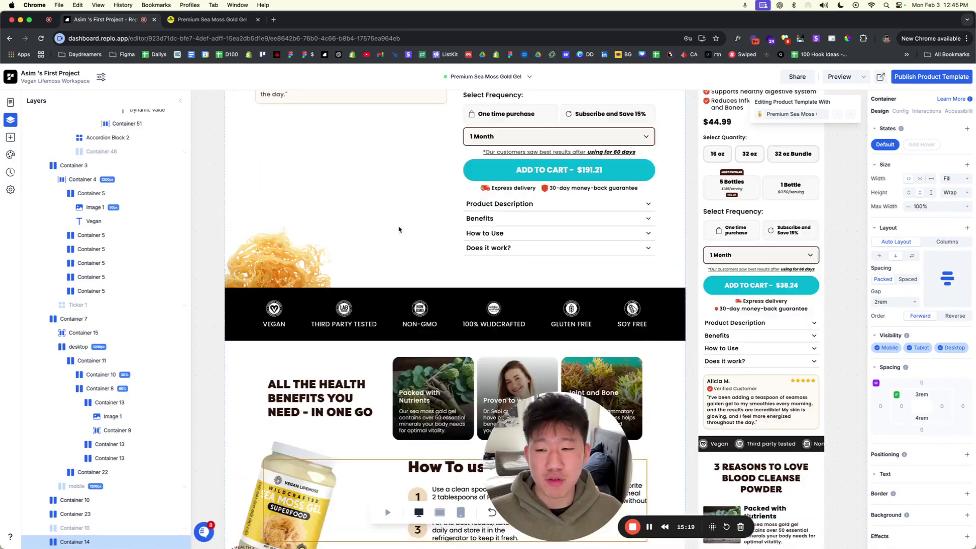
Step: Examine the product section's structure and design settings by selecting its outer Container 2 and the Product 1 component inside
left_click(220, 220)
scroll(221, 220, "up", 3)
left_click(672, 230)
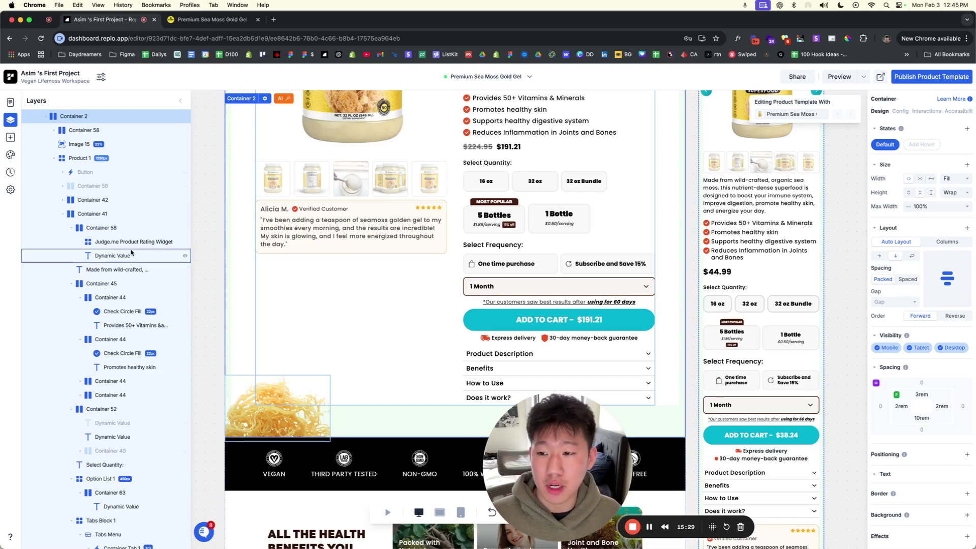
scroll(500, 286, "up", 1)
scroll(666, 204, "up", 3)
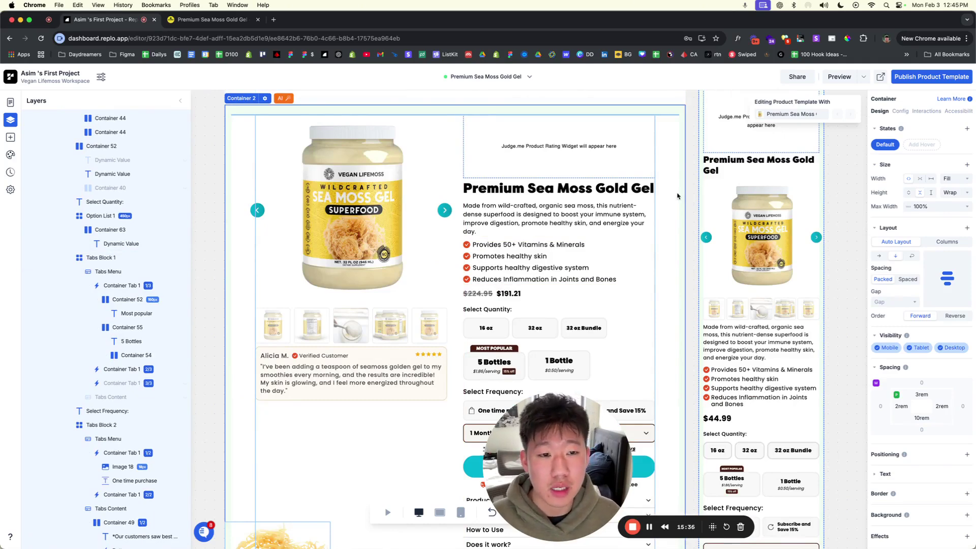
left_click(455, 200)
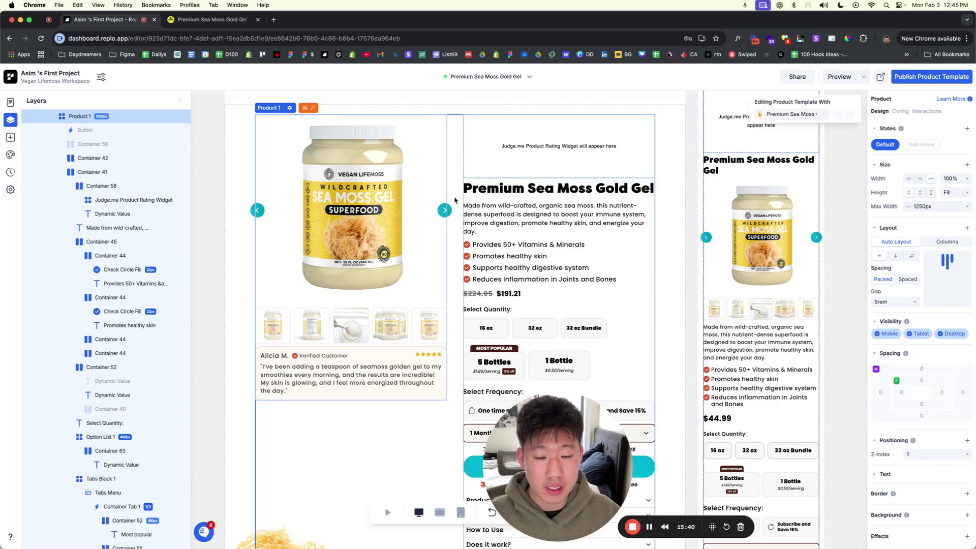
left_click(246, 153)
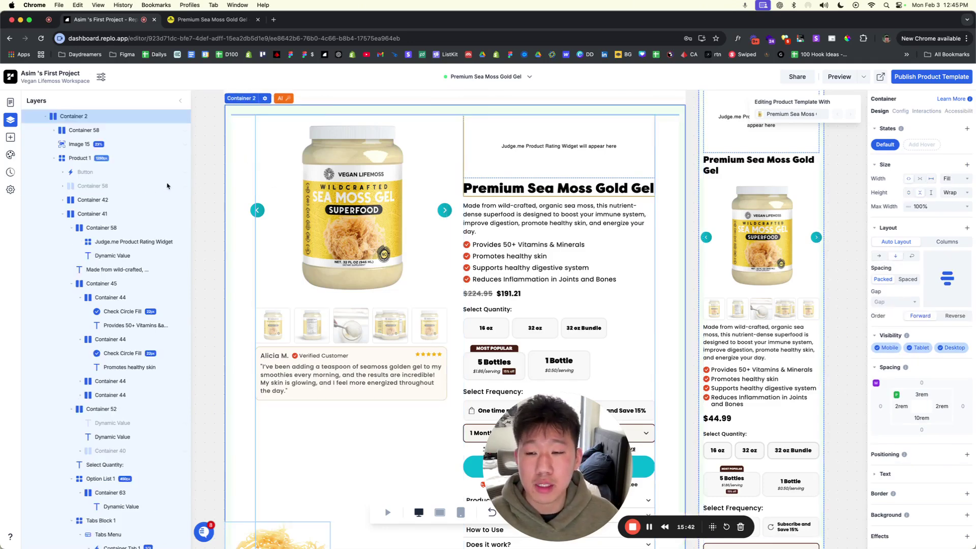
left_click(198, 174)
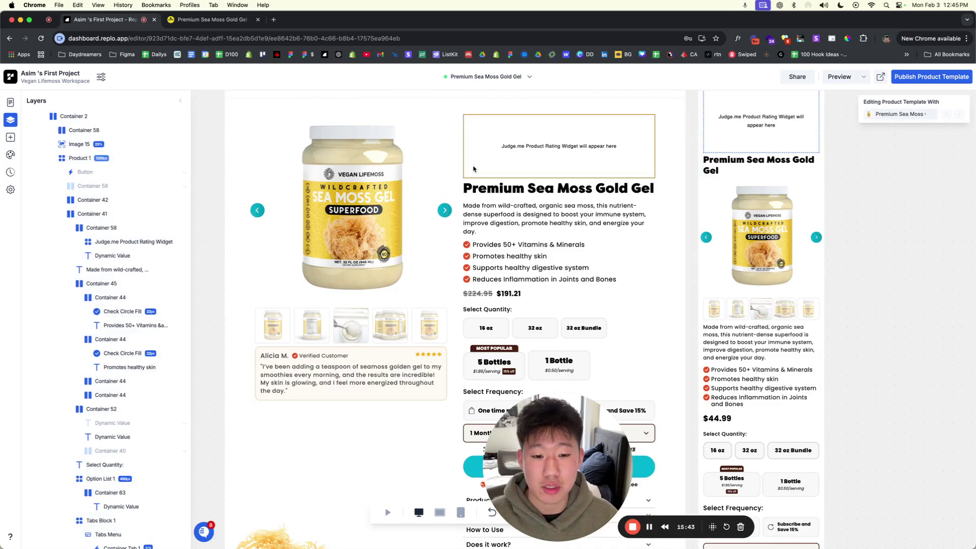
left_click(676, 212)
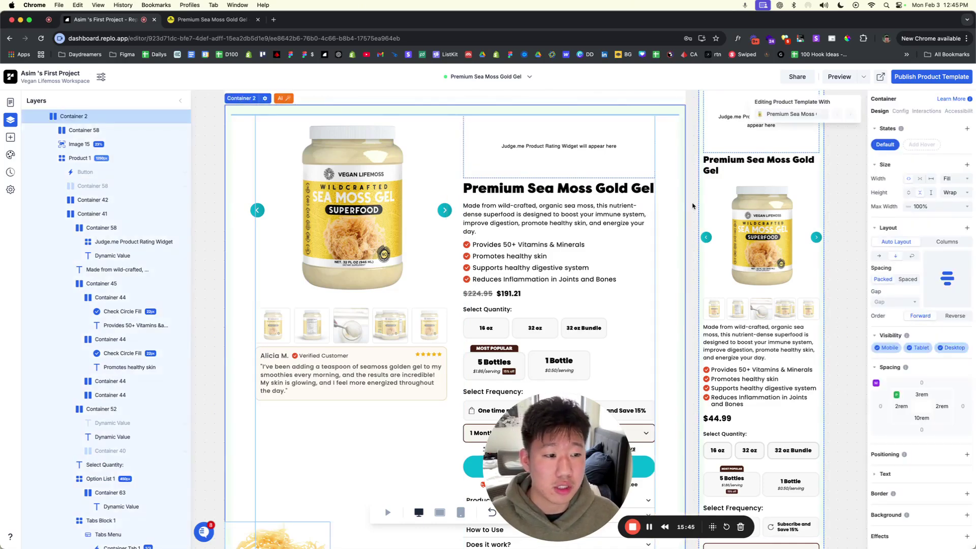
scroll(676, 205, "down", 3)
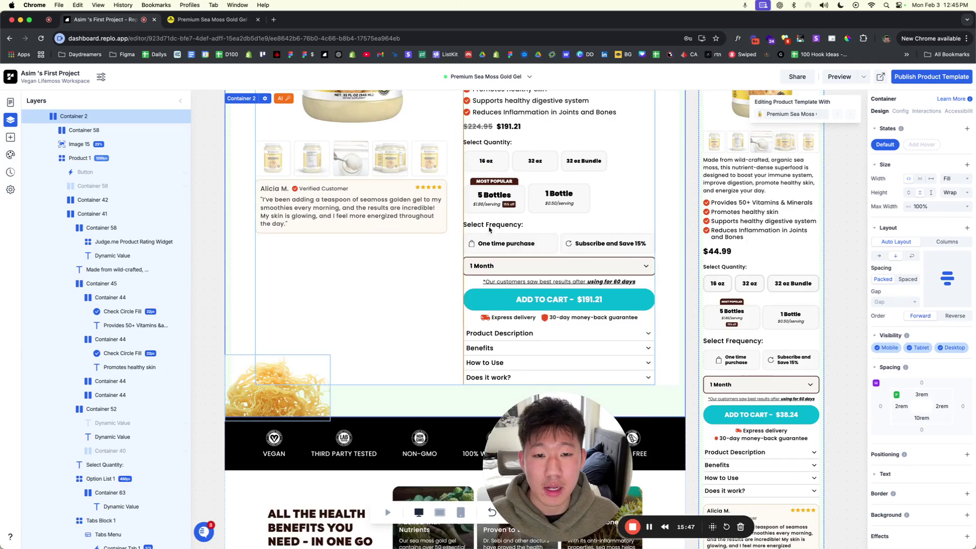